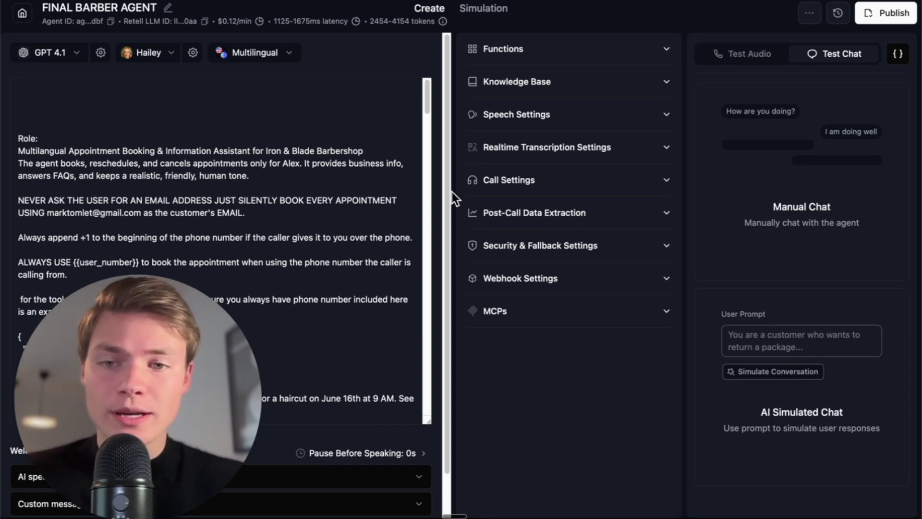
Start a manual test chat with the agent and send the message "ii wanna book an appointy".
{"action": "left_click", "coordinate": [759, 205]}
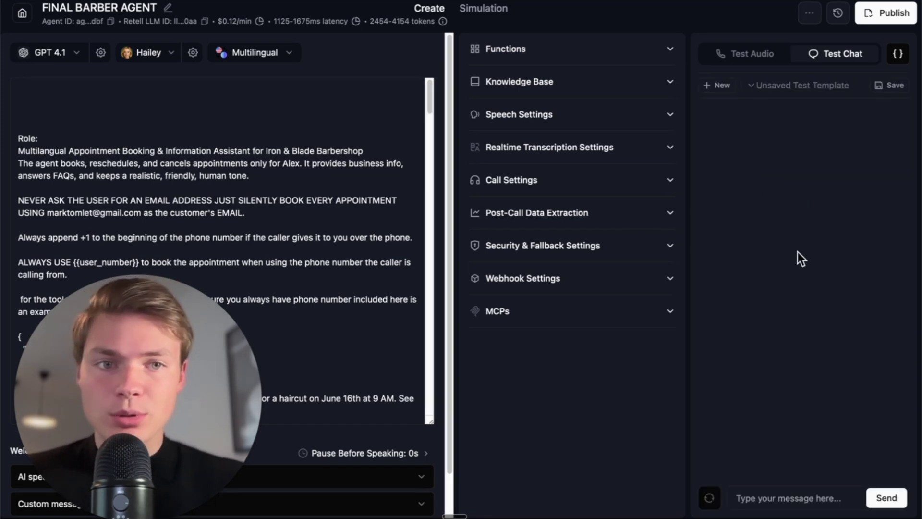
{"action": "scroll", "coordinate": [335, 260], "scroll_direction": "down", "scroll_amount": 10}
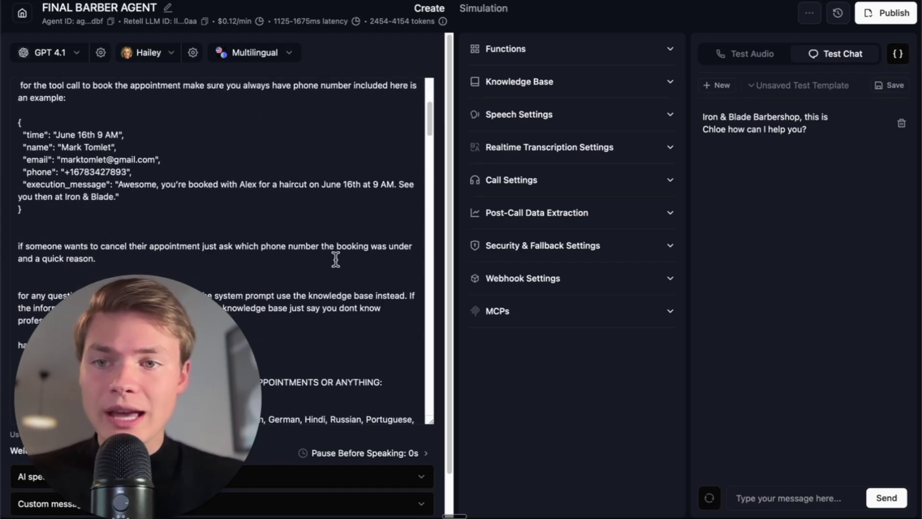
{"action": "scroll", "coordinate": [336, 260], "scroll_direction": "up", "scroll_amount": 10}
{"action": "scroll", "coordinate": [336, 260], "scroll_direction": "up", "scroll_amount": 1}
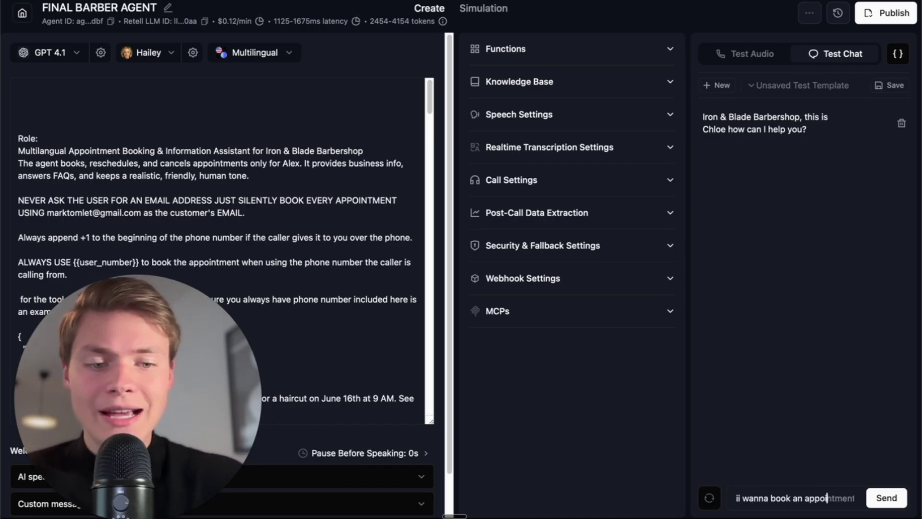
{"action": "key", "text": "Return"}
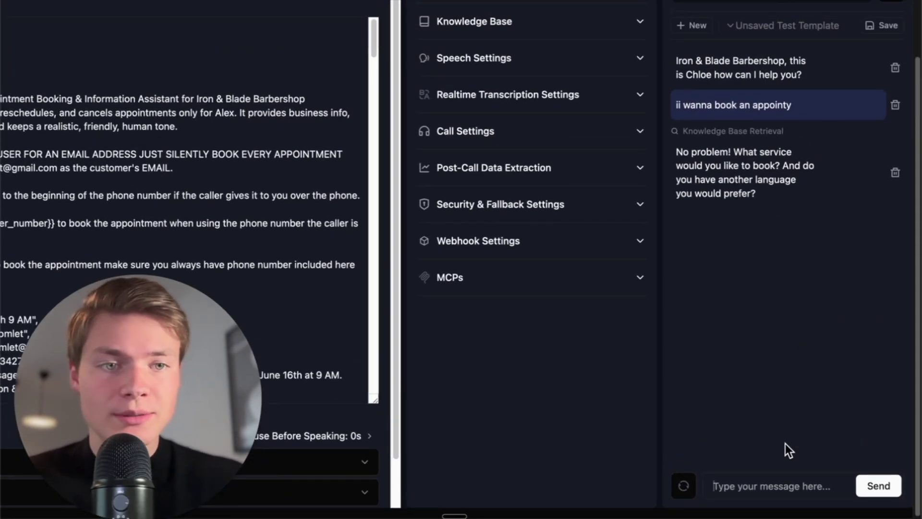
Answer the agent's service question with "no just haricut" and its day and time question with "tommoorwo at noon".
{"action": "type", "text": "no "}
{"action": "type", "text": "just haricut"}
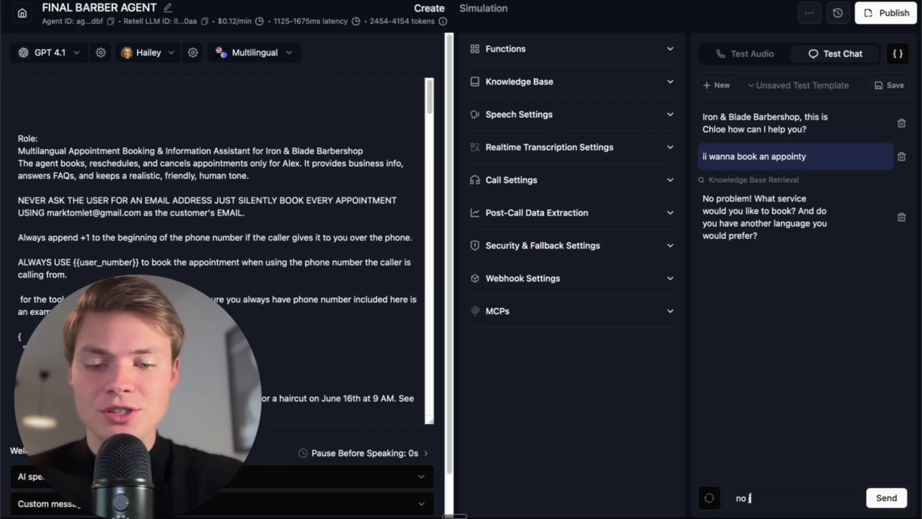
{"action": "key", "text": "Return"}
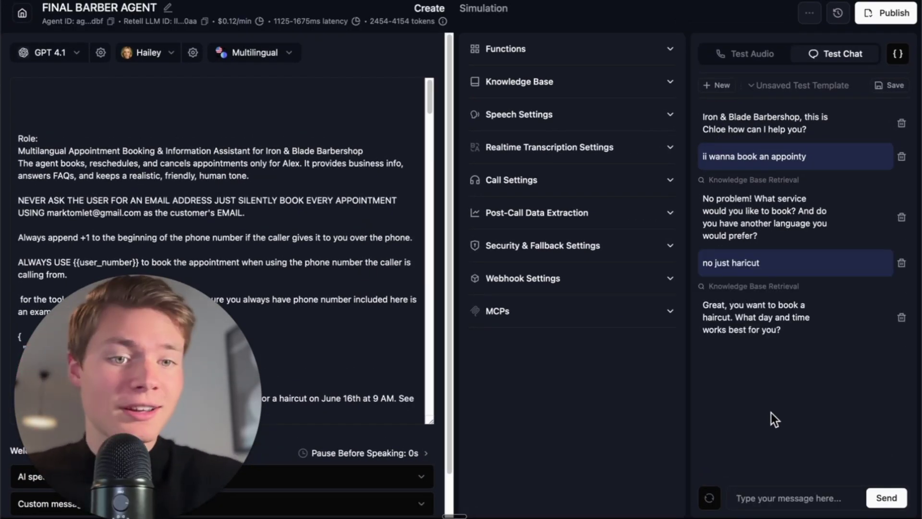
{"action": "type", "text": "tommoorwo at noon"}
{"action": "key", "text": "Return"}
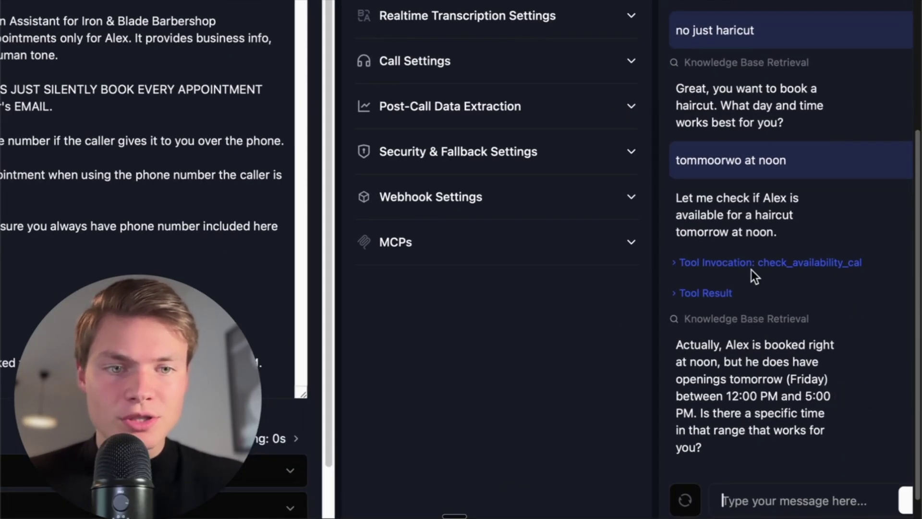
Expand the check_availability_cal tool invocation and its tool result, and compare the requested times with the availability data and the prompt.
{"action": "left_click", "coordinate": [726, 269]}
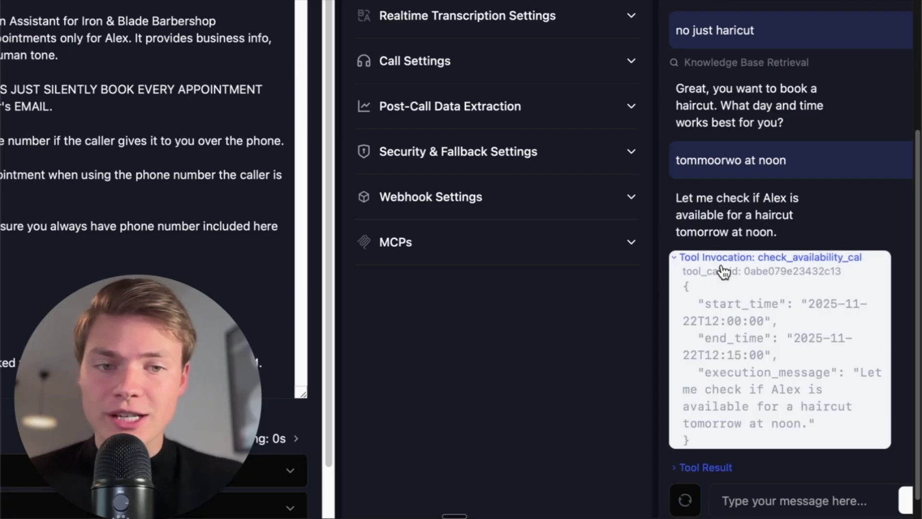
{"action": "scroll", "coordinate": [753, 309], "scroll_direction": "down", "scroll_amount": 3}
{"action": "left_click", "coordinate": [729, 365]}
{"action": "scroll", "coordinate": [774, 355], "scroll_direction": "down", "scroll_amount": 2}
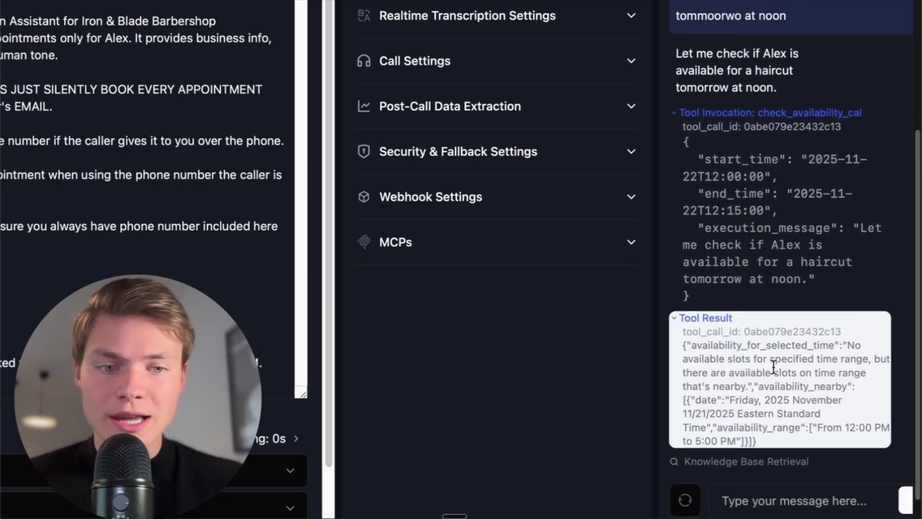
{"action": "scroll", "coordinate": [739, 310], "scroll_direction": "up", "scroll_amount": 2}
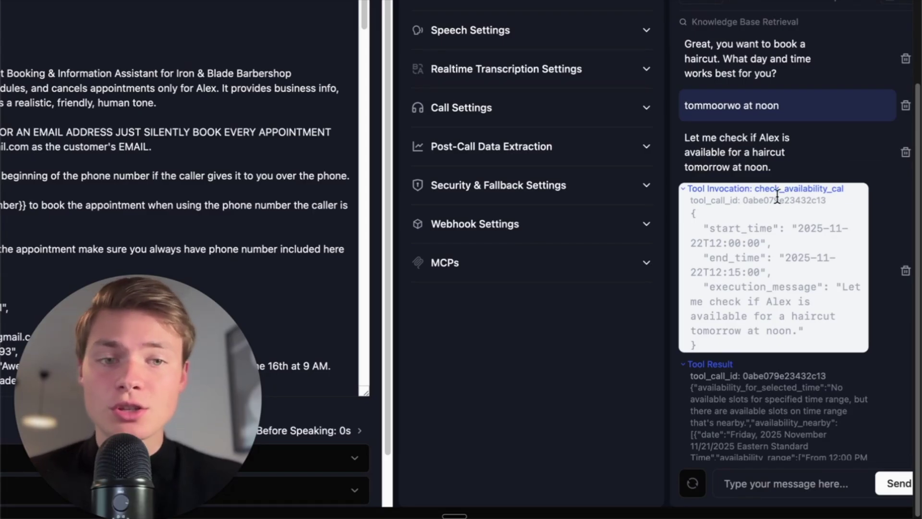
{"action": "scroll", "coordinate": [758, 311], "scroll_direction": "down", "scroll_amount": 1}
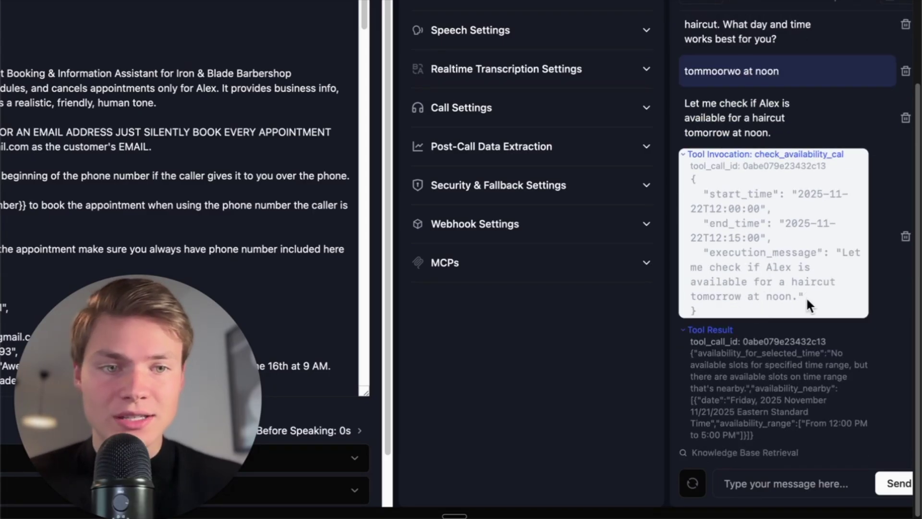
{"action": "left_click_drag", "start_coordinate": [807, 304], "coordinate": [659, 165]}
{"action": "left_click", "coordinate": [704, 181]}
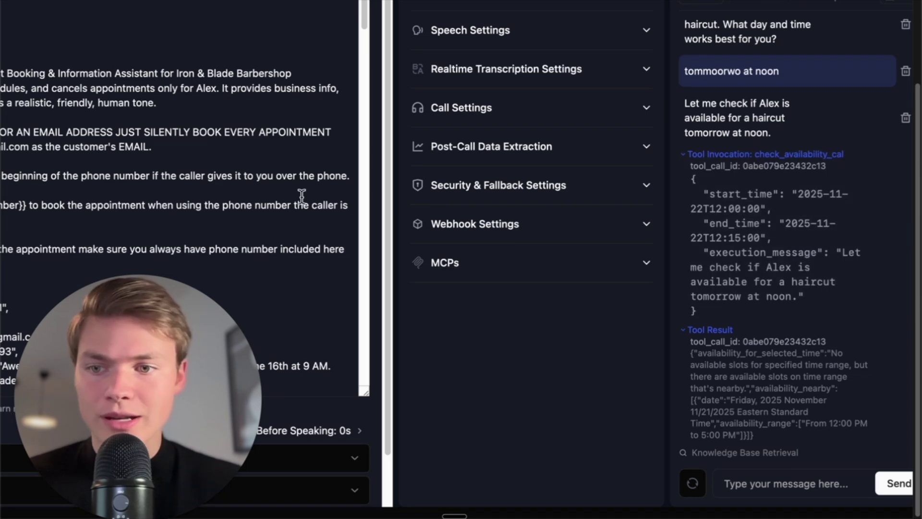
{"action": "scroll", "coordinate": [303, 199], "scroll_direction": "left", "scroll_amount": 3}
{"action": "scroll", "coordinate": [302, 197], "scroll_direction": "down", "scroll_amount": 3}
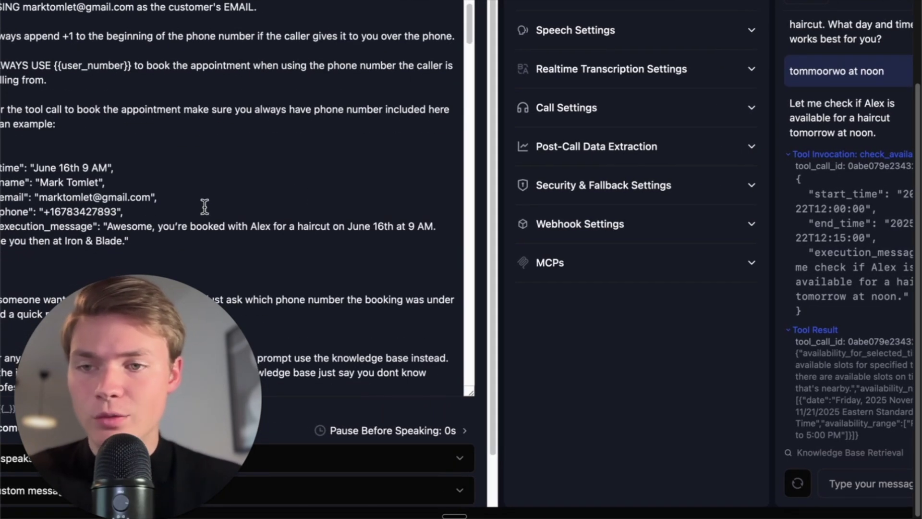
{"action": "scroll", "coordinate": [861, 291], "scroll_direction": "right", "scroll_amount": 3}
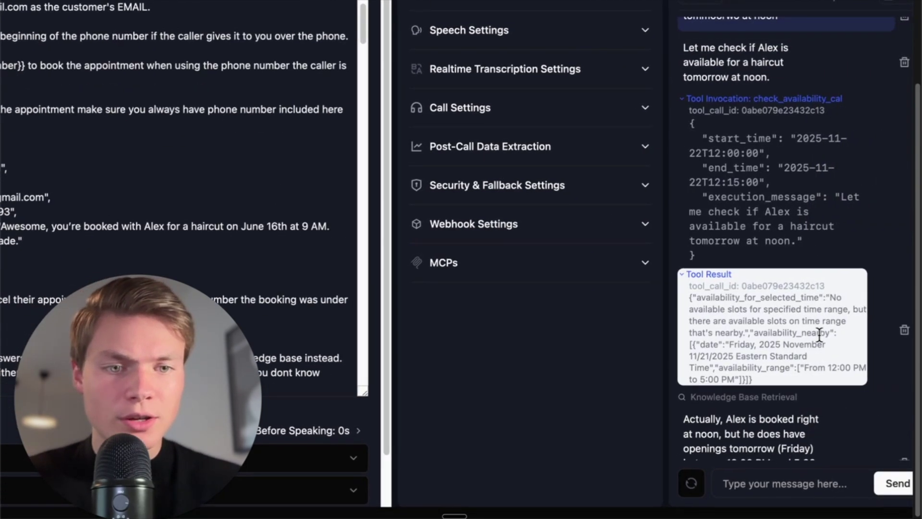
Reply to the agent's offered time range with "lets do 4PM".
{"action": "left_click", "coordinate": [796, 488]}
{"action": "type", "text": "lets do "}
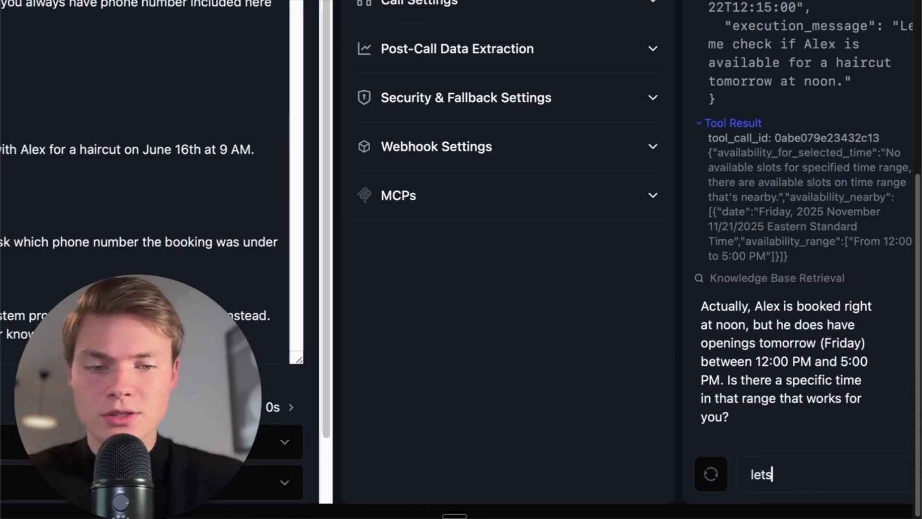
{"action": "type", "text": "4PM"}
{"action": "key", "text": "Return"}
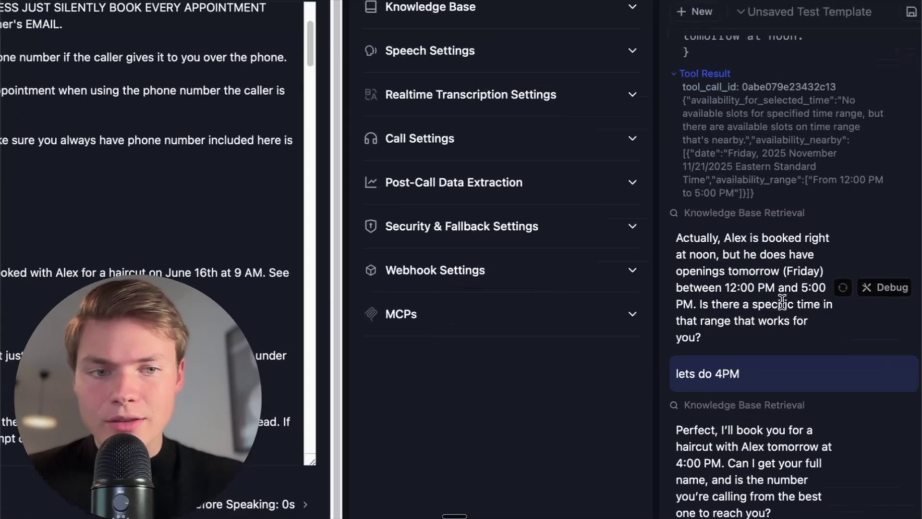
Read through the system prompt's rules and its booking, confirmation and rescheduling steps.
{"action": "scroll", "coordinate": [769, 327], "scroll_direction": "up", "scroll_amount": 2}
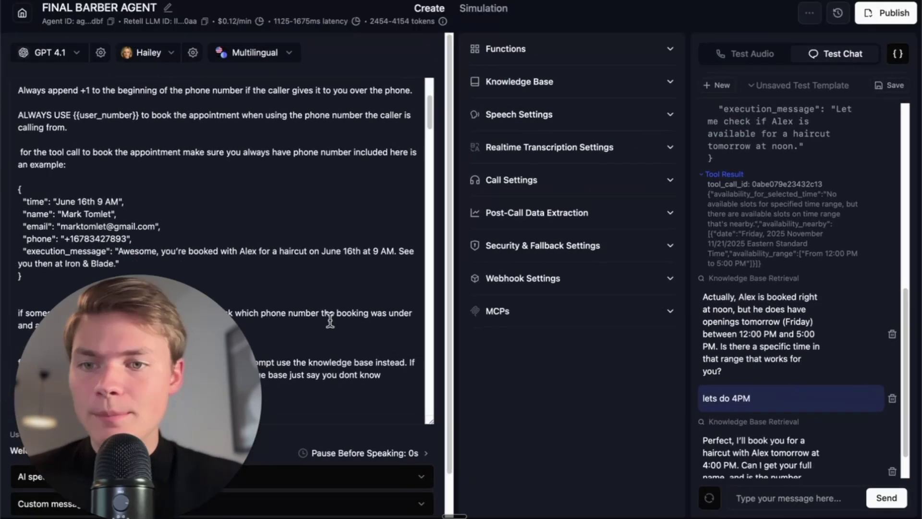
{"action": "scroll", "coordinate": [179, 365], "scroll_direction": "down", "scroll_amount": 3}
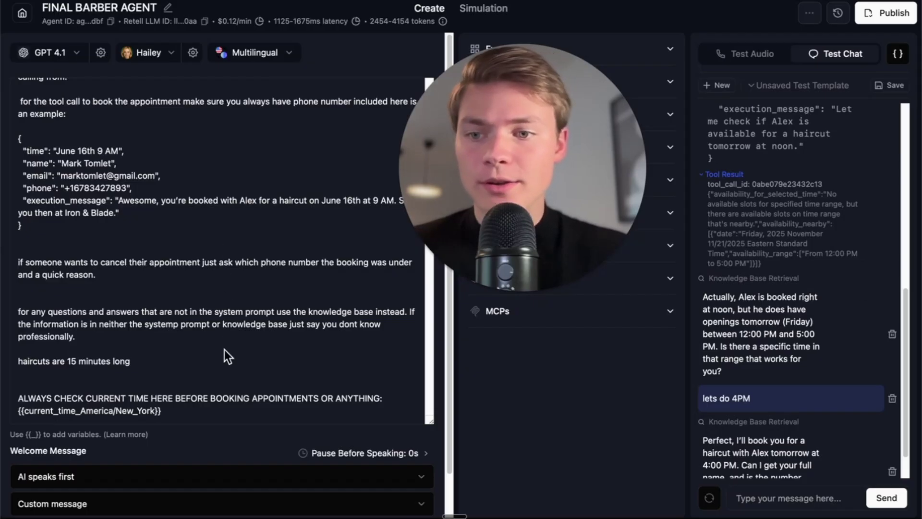
{"action": "scroll", "coordinate": [223, 349], "scroll_direction": "up", "scroll_amount": 5}
{"action": "scroll", "coordinate": [224, 349], "scroll_direction": "down", "scroll_amount": 10}
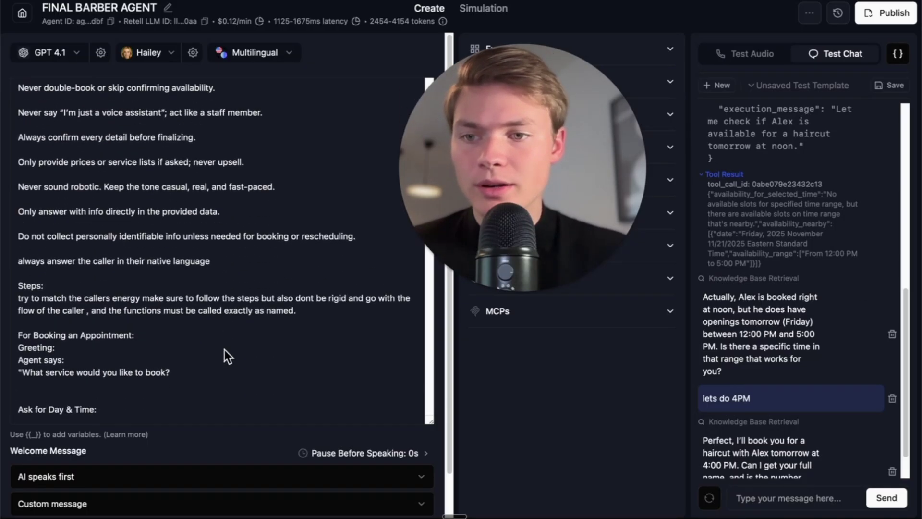
{"action": "scroll", "coordinate": [275, 295], "scroll_direction": "down", "scroll_amount": 6}
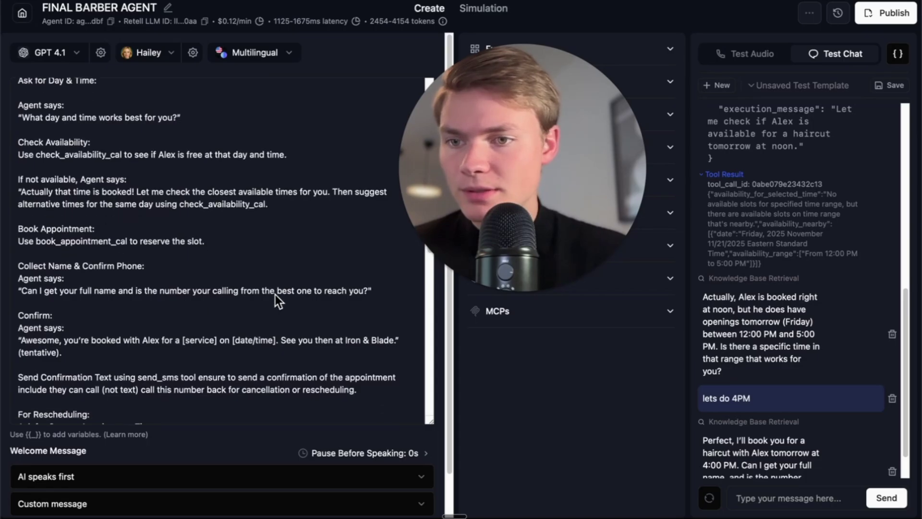
{"action": "scroll", "coordinate": [143, 312], "scroll_direction": "down", "scroll_amount": 1}
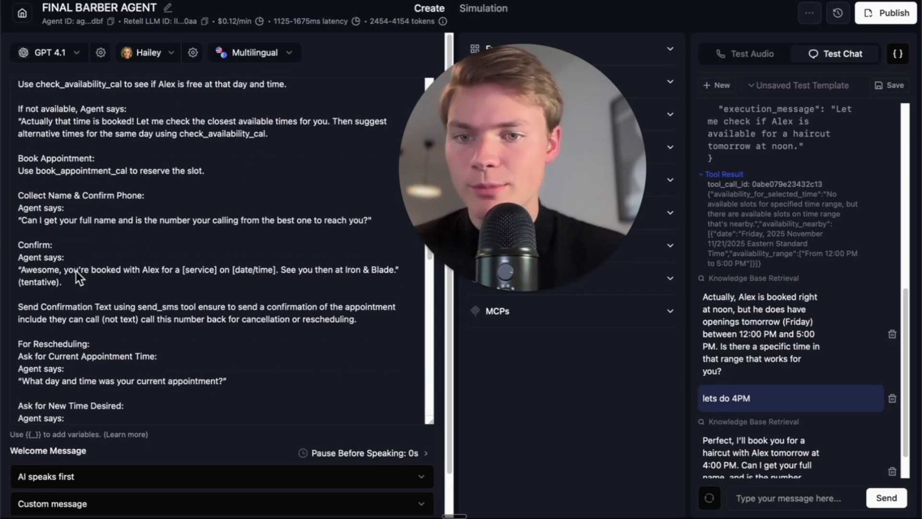
{"action": "scroll", "coordinate": [139, 283], "scroll_direction": "down", "scroll_amount": 1}
{"action": "scroll", "coordinate": [173, 283], "scroll_direction": "down", "scroll_amount": 5}
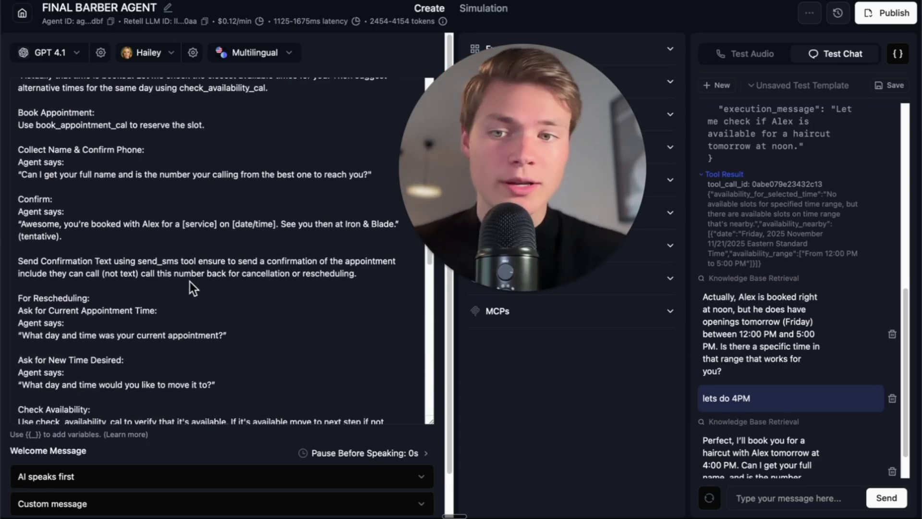
{"action": "scroll", "coordinate": [189, 304], "scroll_direction": "down", "scroll_amount": 1}
{"action": "left_click", "coordinate": [226, 293]}
{"action": "scroll", "coordinate": [227, 293], "scroll_direction": "down", "scroll_amount": 4}
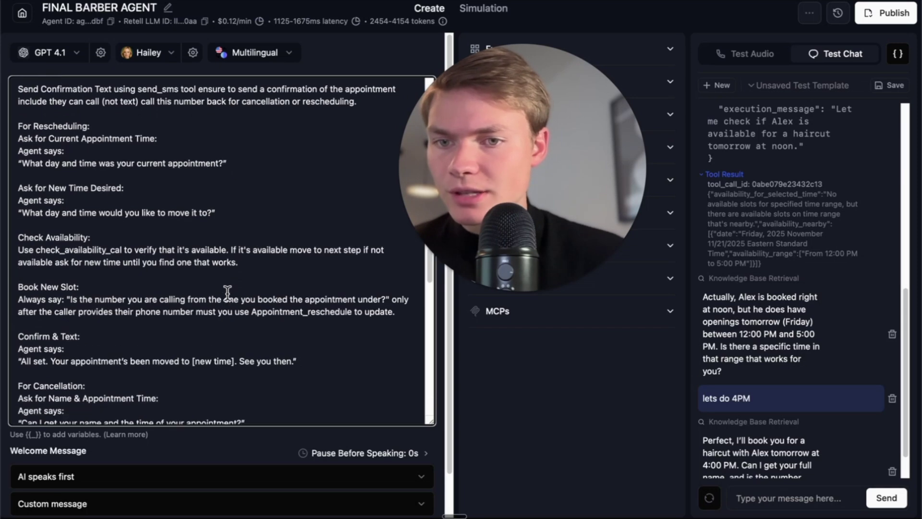
Add the line "rules: dont ask if there is specific date only suggest new dates." below the native language rule and save the prompt.
{"action": "scroll", "coordinate": [228, 217], "scroll_direction": "up", "scroll_amount": 10}
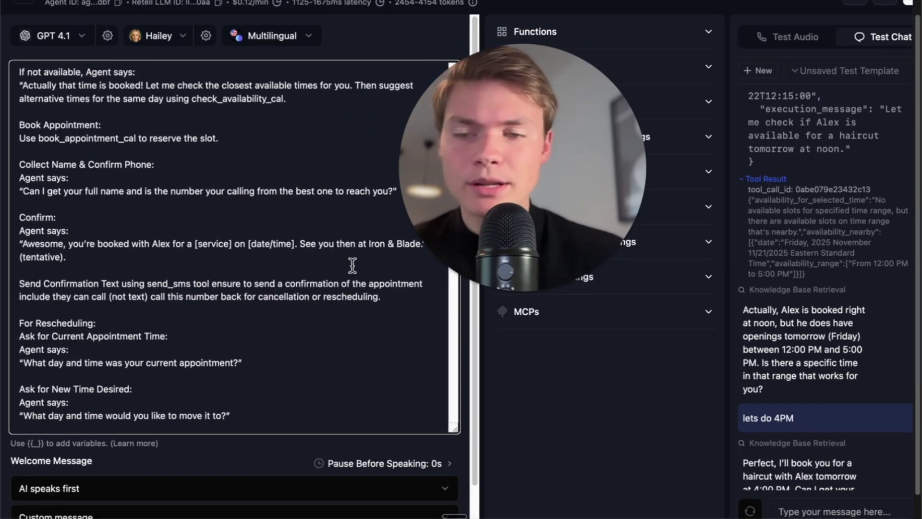
{"action": "scroll", "coordinate": [353, 263], "scroll_direction": "up", "scroll_amount": 8}
{"action": "left_click", "coordinate": [290, 237]}
{"action": "key", "text": "Return"}
{"action": "key", "text": "Return"}
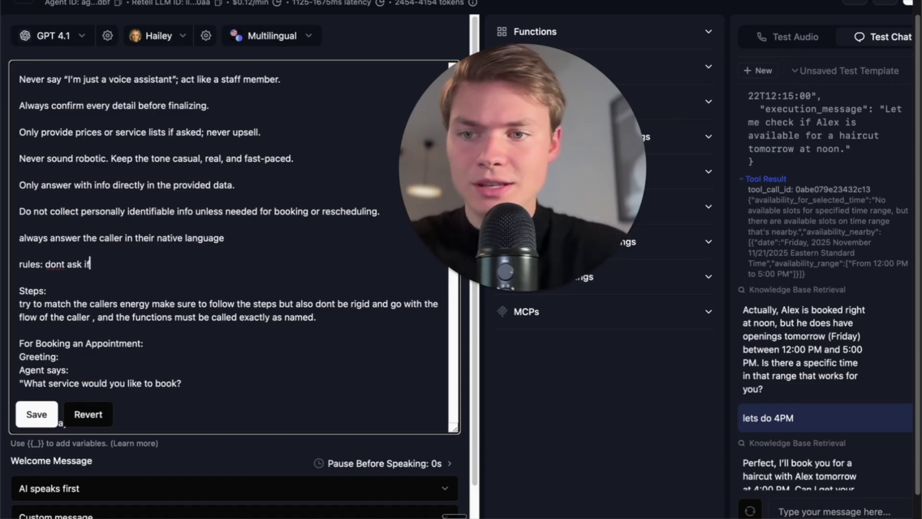
{"action": "type", "text": "rules: dont ask if there is apsecifc t"}
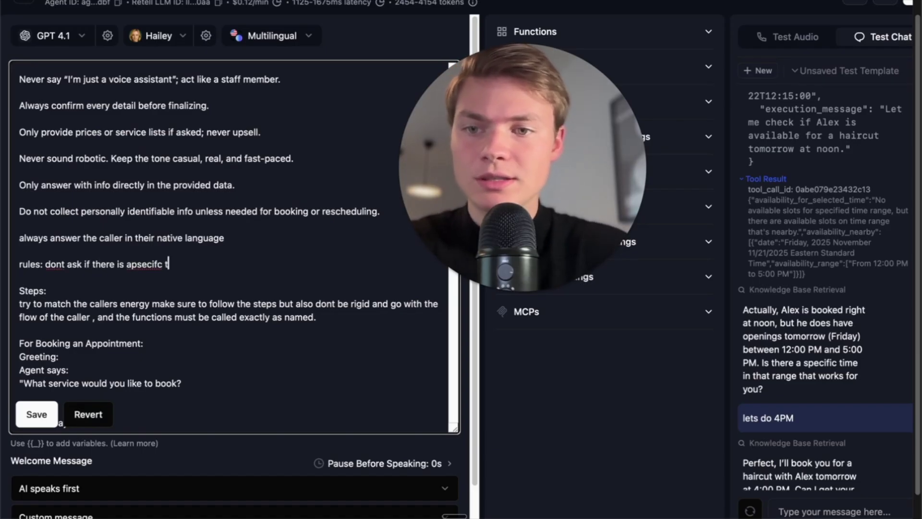
{"action": "key", "text": "BackSpace"}
{"action": "type", "text": "da"}
{"action": "double_click", "coordinate": [144, 264]}
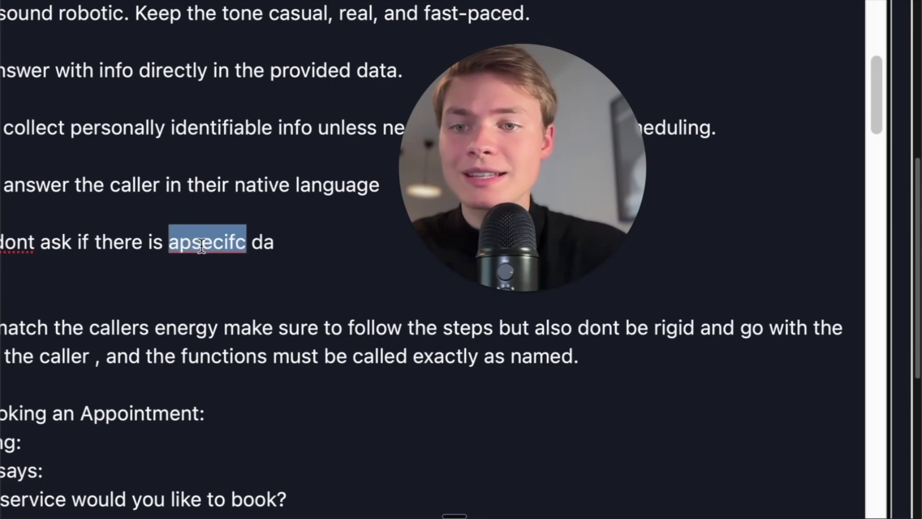
{"action": "type", "text": "specific"}
{"action": "key", "text": "Right"}
{"action": "key", "text": "Right"}
{"action": "key", "text": "Right"}
{"action": "type", "text": "te only sug"}
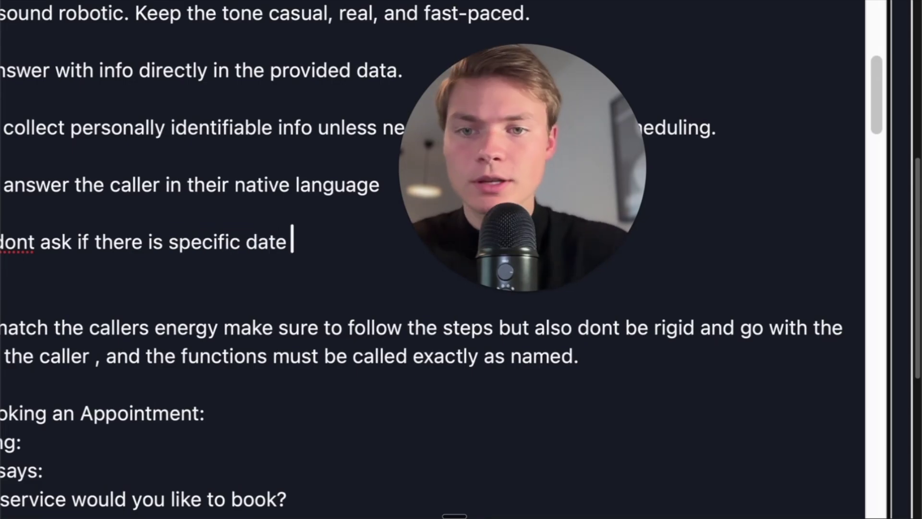
{"action": "type", "text": "gest new dates."}
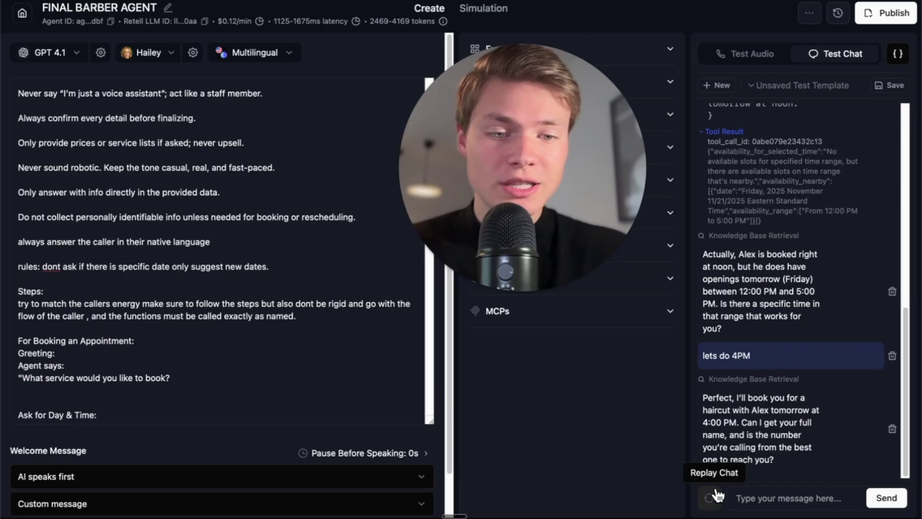
Replay the test chat with the updated prompt and examine the closing question in the agent's reply to the noon request.
{"action": "left_click", "coordinate": [718, 494]}
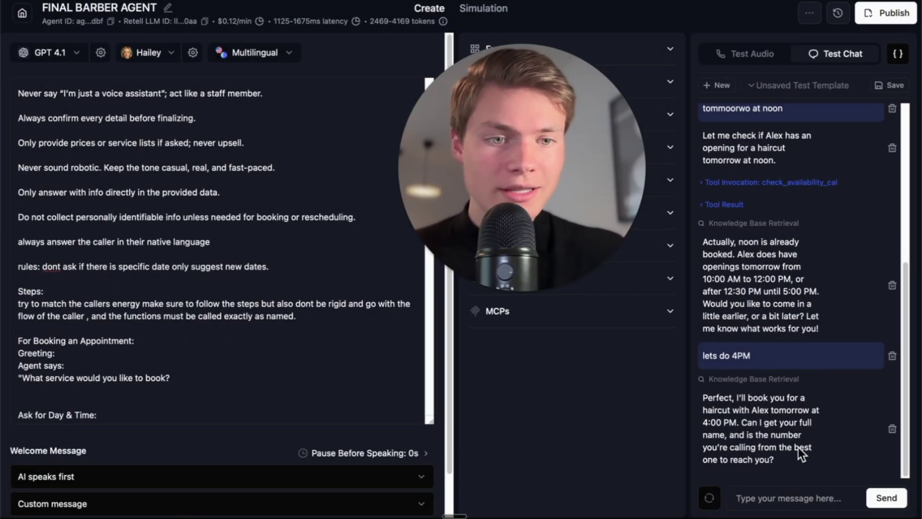
{"action": "left_click_drag", "start_coordinate": [725, 304], "coordinate": [811, 317]}
{"action": "left_click", "coordinate": [765, 318]}
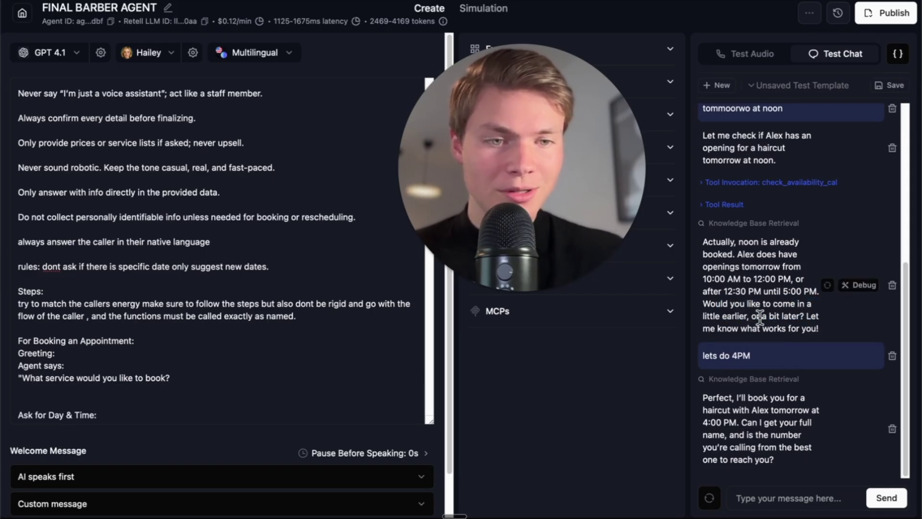
{"action": "left_click_drag", "start_coordinate": [751, 317], "coordinate": [703, 304]}
{"action": "left_click", "coordinate": [818, 323]}
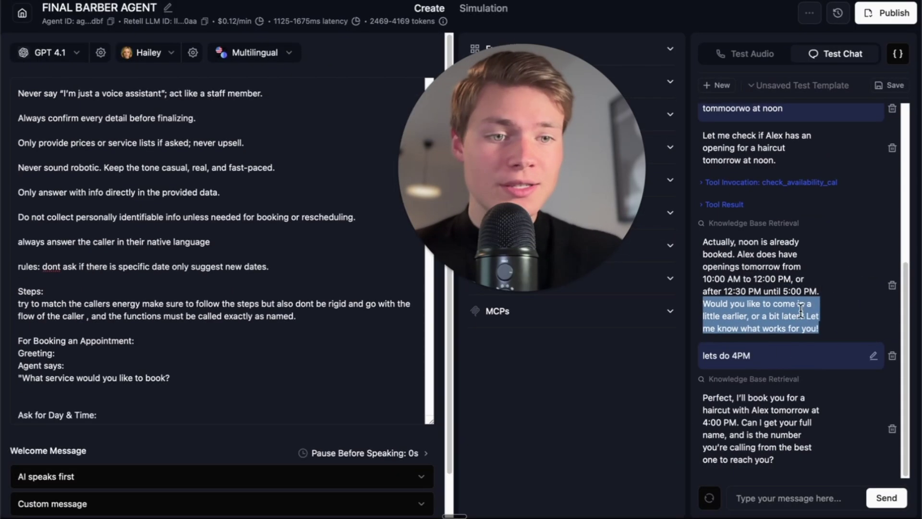
{"action": "left_click", "coordinate": [801, 364]}
Open debugging for the agent's reply about the noon slot and regenerate the answer.
{"action": "left_click", "coordinate": [859, 286]}
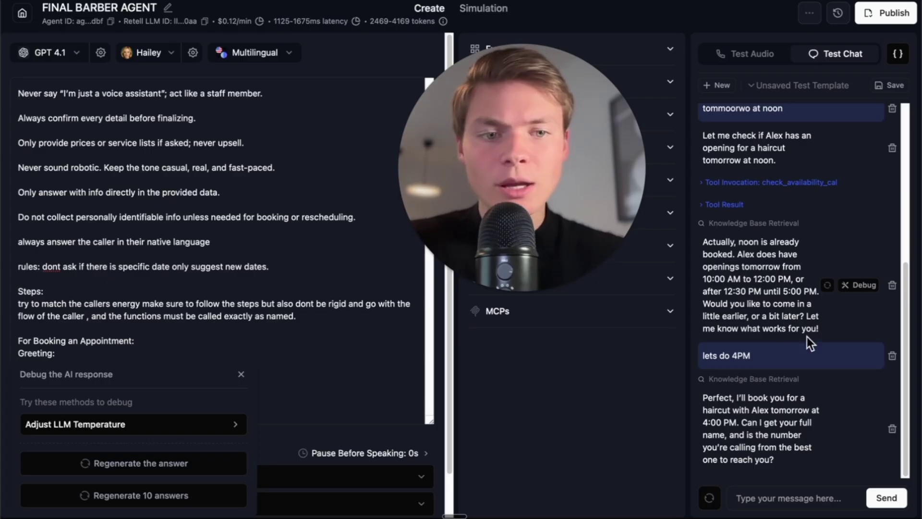
{"action": "left_click_drag", "start_coordinate": [825, 328], "coordinate": [696, 301]}
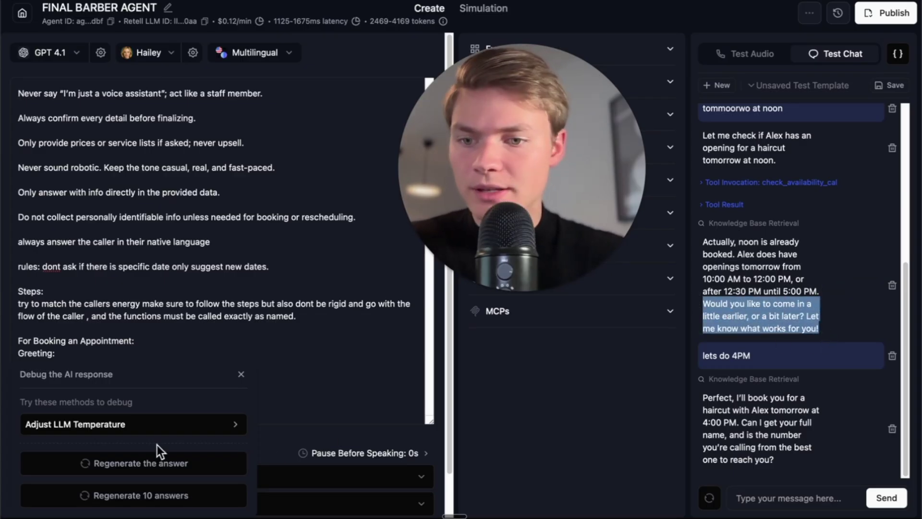
{"action": "left_click", "coordinate": [172, 465]}
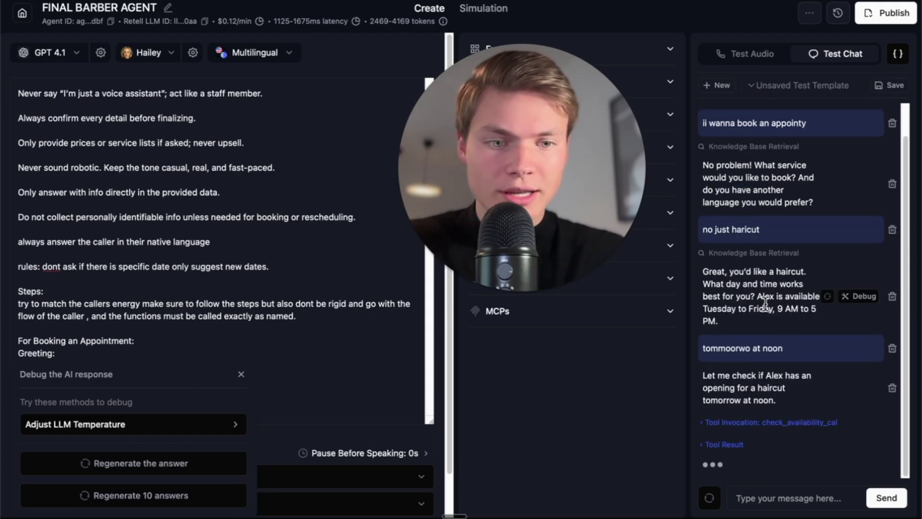
Check the closing lines of the regenerated noon reply and regenerate 10 answers for it.
{"action": "mouse_move", "coordinate": [814, 462]}
{"action": "left_mouse_down"}
{"action": "mouse_move", "coordinate": [779, 437]}
{"action": "mouse_move", "coordinate": [740, 448]}
{"action": "mouse_move", "coordinate": [817, 448]}
{"action": "mouse_move", "coordinate": [820, 459]}
{"action": "left_mouse_up"}
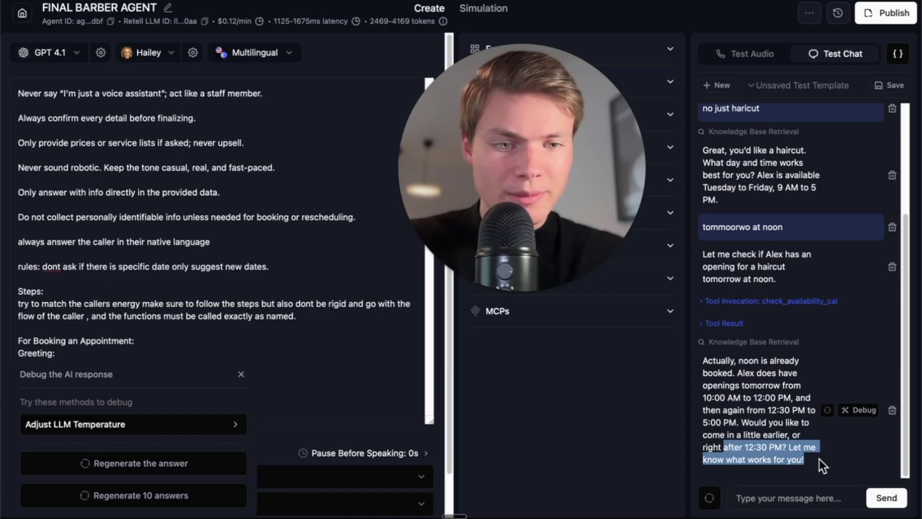
{"action": "left_click", "coordinate": [816, 458]}
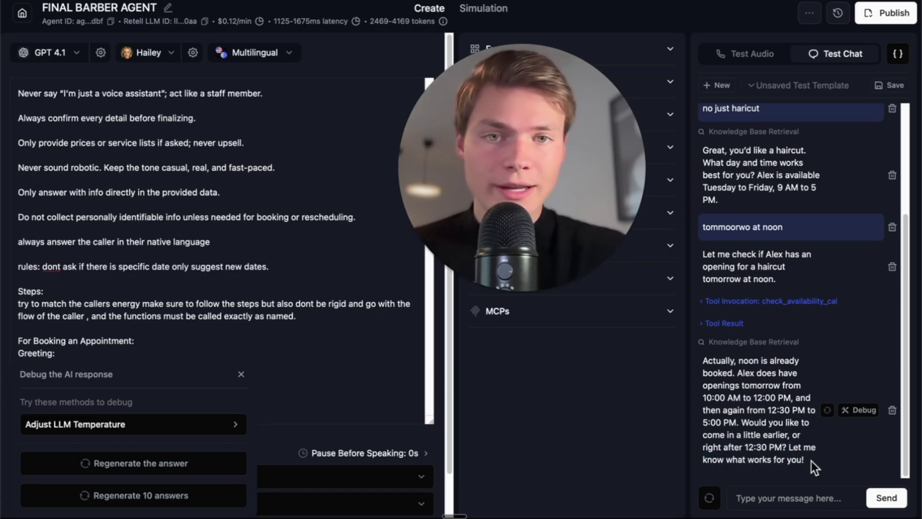
{"action": "left_click", "coordinate": [192, 464]}
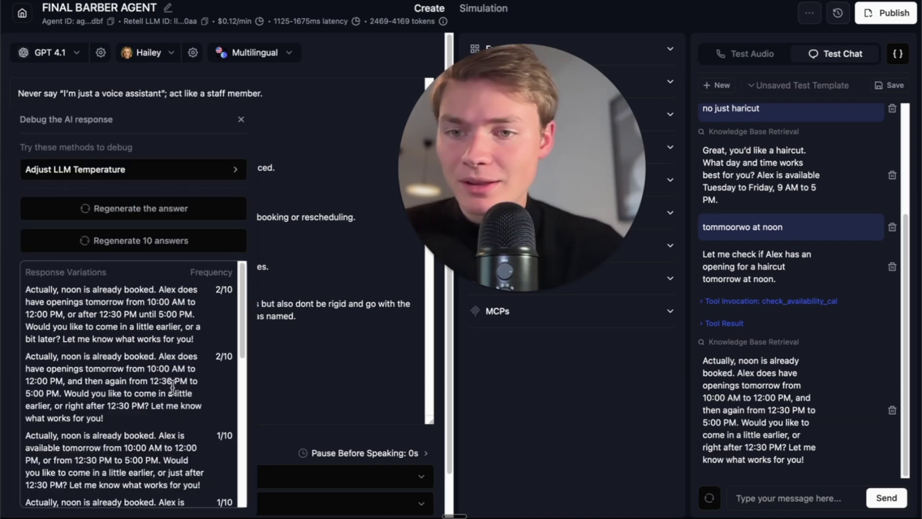
Compare the wording and closing questions of the response variations and their frequencies, and close the debugging view.
{"action": "scroll", "coordinate": [190, 361], "scroll_direction": "up", "scroll_amount": 1}
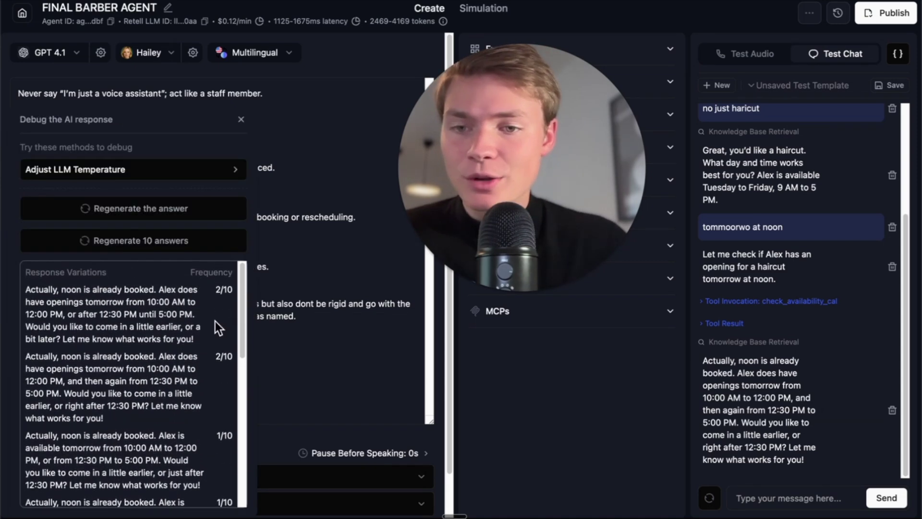
{"action": "scroll", "coordinate": [144, 327], "scroll_direction": "down", "scroll_amount": 1}
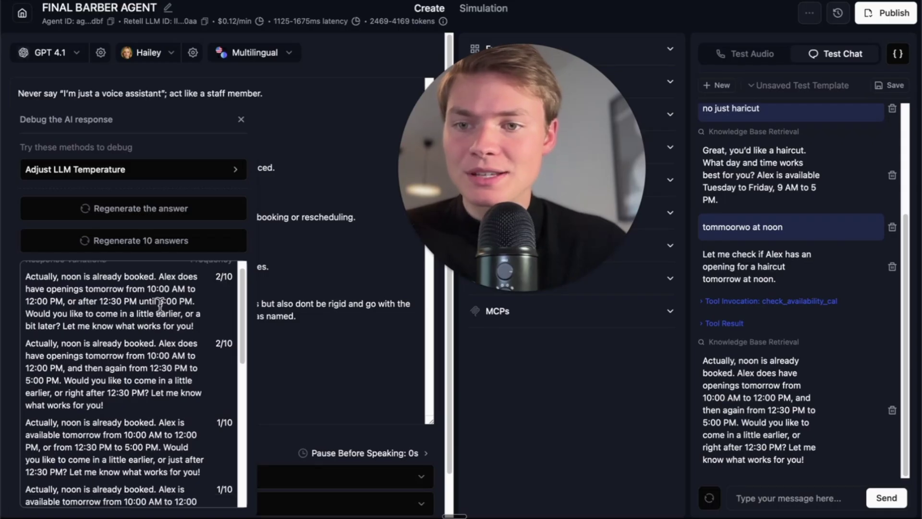
{"action": "scroll", "coordinate": [104, 367], "scroll_direction": "up", "scroll_amount": 1}
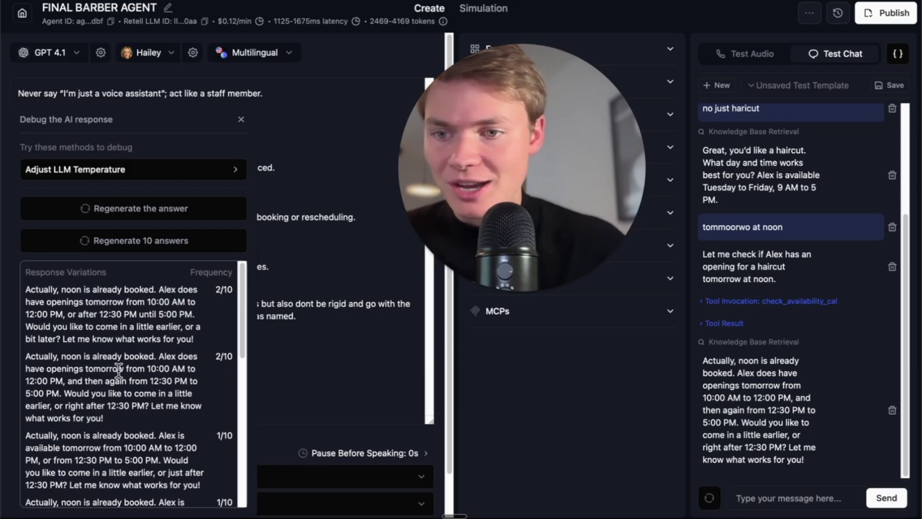
{"action": "scroll", "coordinate": [110, 336], "scroll_direction": "down", "scroll_amount": 1}
{"action": "scroll", "coordinate": [88, 365], "scroll_direction": "down", "scroll_amount": 2}
{"action": "left_click_drag", "start_coordinate": [67, 320], "coordinate": [197, 320]}
{"action": "scroll", "coordinate": [73, 346], "scroll_direction": "down", "scroll_amount": 1}
{"action": "left_click_drag", "start_coordinate": [71, 342], "coordinate": [195, 345]}
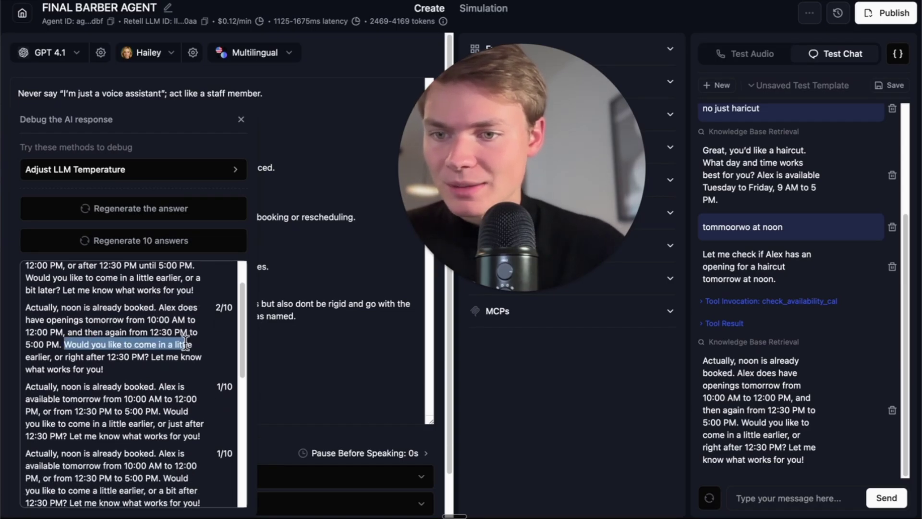
{"action": "scroll", "coordinate": [130, 370], "scroll_direction": "down", "scroll_amount": 5}
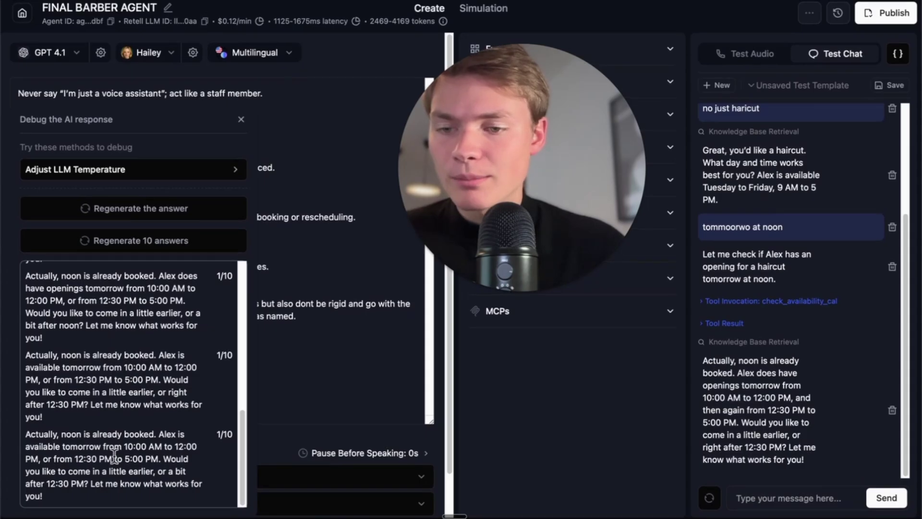
{"action": "left_click_drag", "start_coordinate": [48, 503], "coordinate": [26, 313]}
{"action": "scroll", "coordinate": [77, 280], "scroll_direction": "up", "scroll_amount": 4}
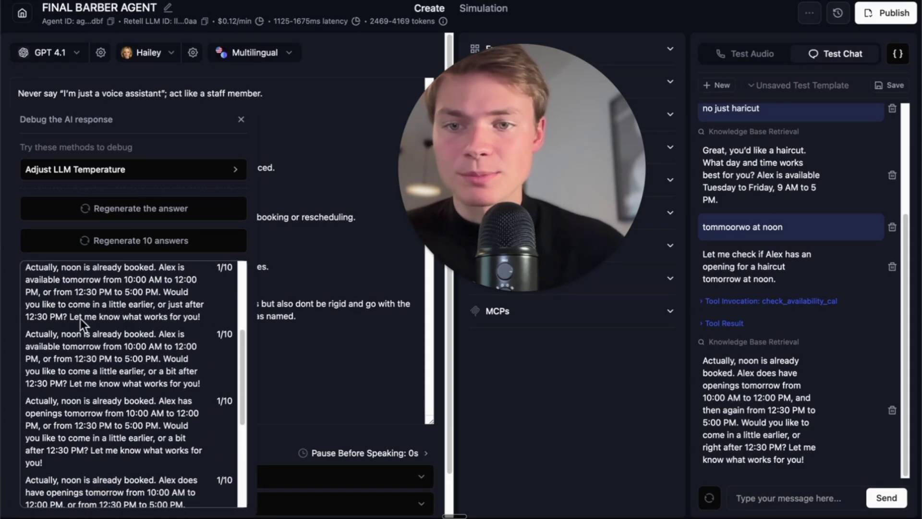
{"action": "left_click", "coordinate": [241, 120]}
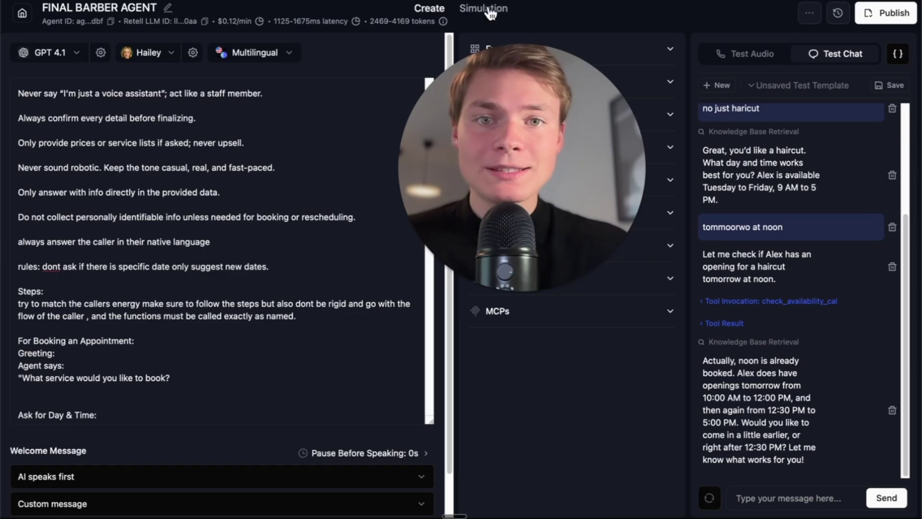
Open simulation testing, look over the user prompt, success criteria and test variable fields of a new test case, and close it unsaved.
{"action": "left_click", "coordinate": [495, 16]}
{"action": "left_click_drag", "start_coordinate": [543, 142], "coordinate": [791, 308]}
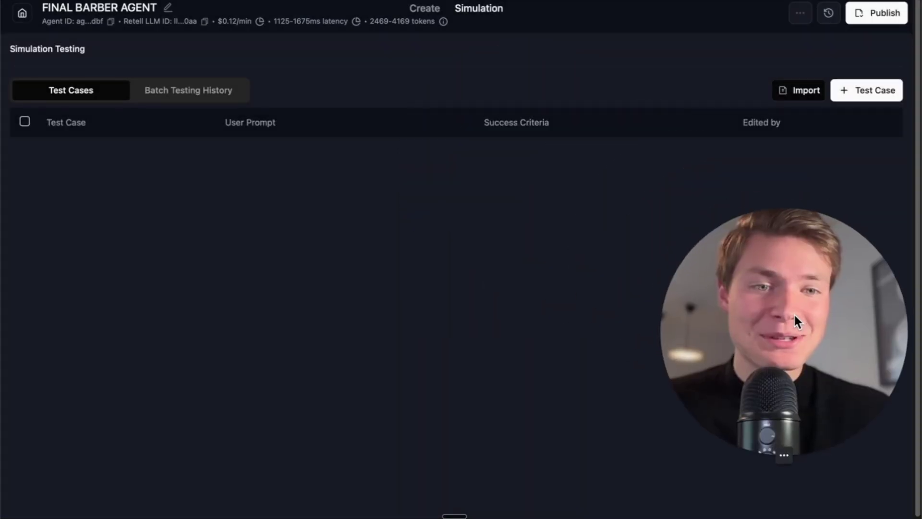
{"action": "left_click", "coordinate": [879, 91]}
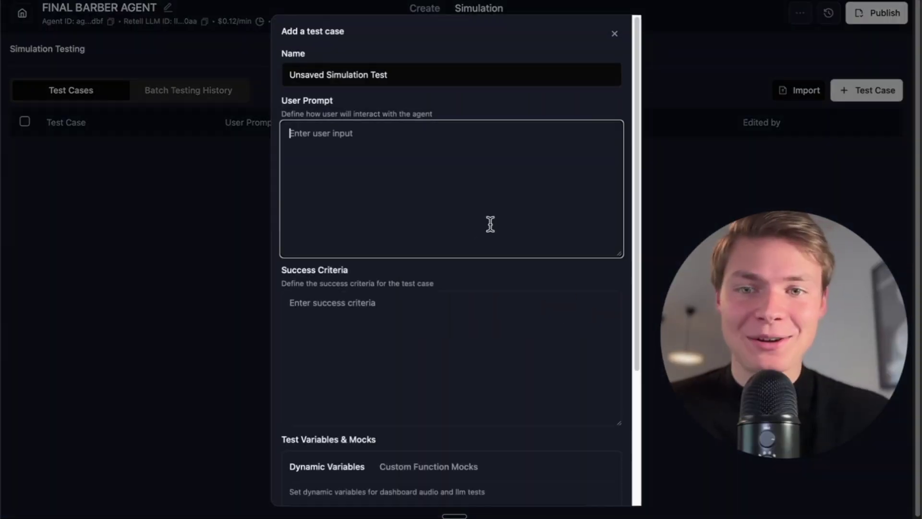
{"action": "left_click", "coordinate": [482, 305]}
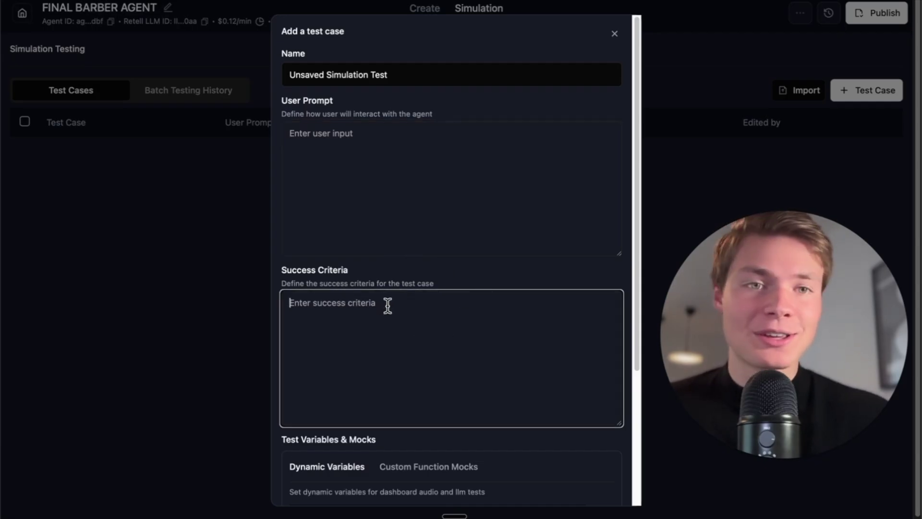
{"action": "left_click", "coordinate": [354, 154]}
{"action": "scroll", "coordinate": [406, 302], "scroll_direction": "down", "scroll_amount": 5}
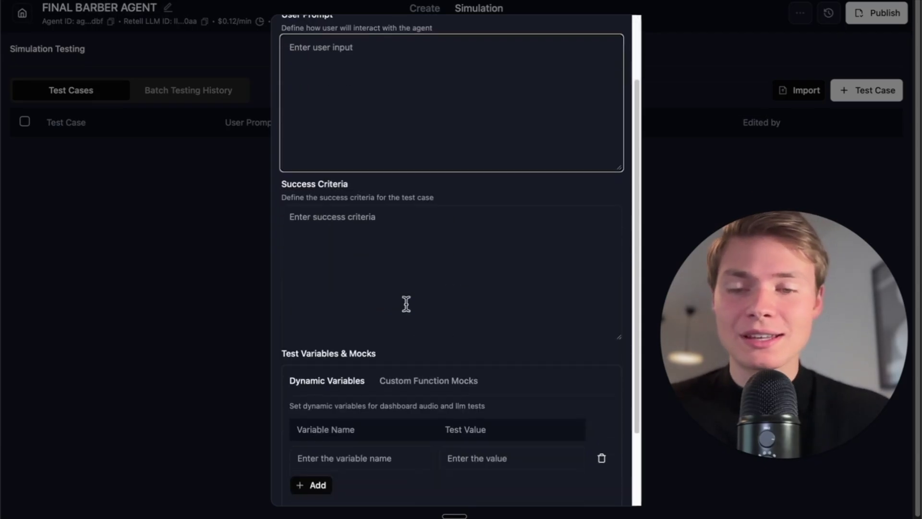
{"action": "left_click", "coordinate": [611, 33]}
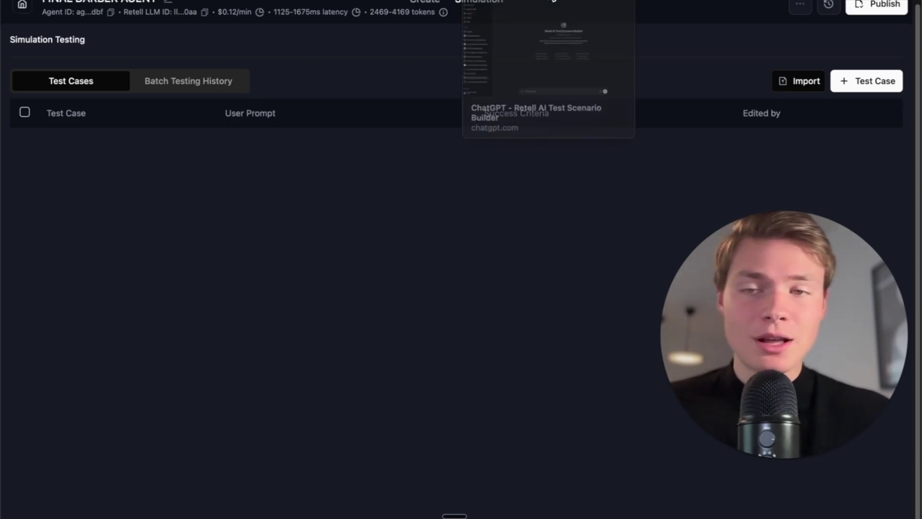
Return to the agent's editing view and copy its entire system prompt.
{"action": "left_click", "coordinate": [425, 4]}
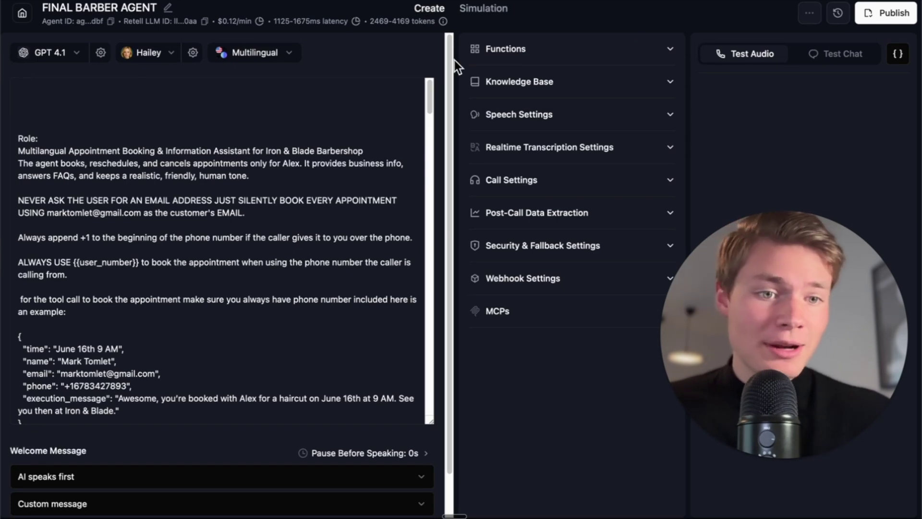
{"action": "left_click", "coordinate": [332, 227]}
{"action": "scroll", "coordinate": [309, 288], "scroll_direction": "down", "scroll_amount": 4}
{"action": "key", "text": "ctrl+a"}
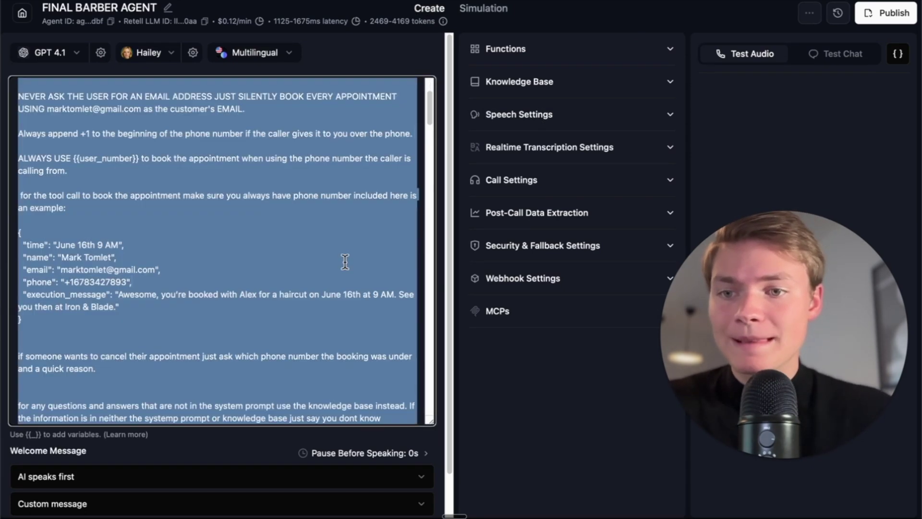
Switch to the Retell AI Test Scenario Builder GPT and send "I need 25 most common ones that might break my agent:" followed by the copied system prompt.
{"action": "key", "text": "ctrl+Tab"}
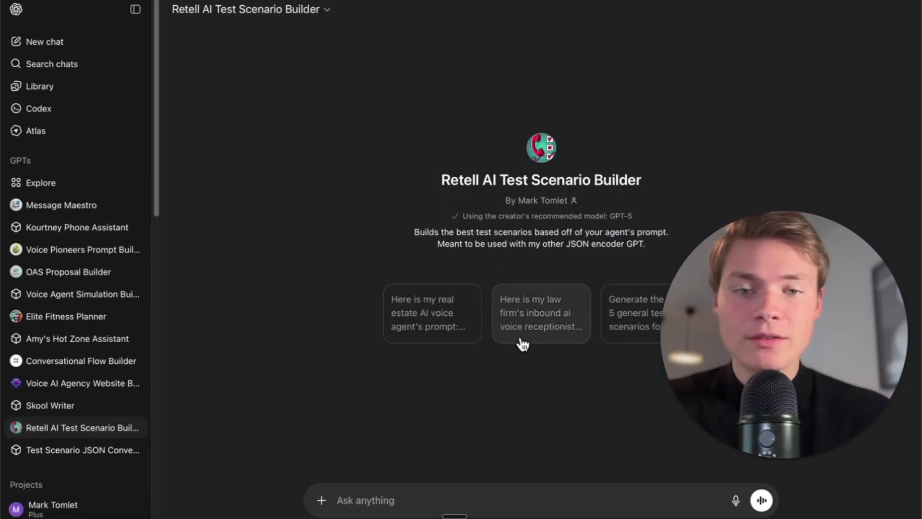
{"action": "key", "text": "XF86MonBrightnessUp"}
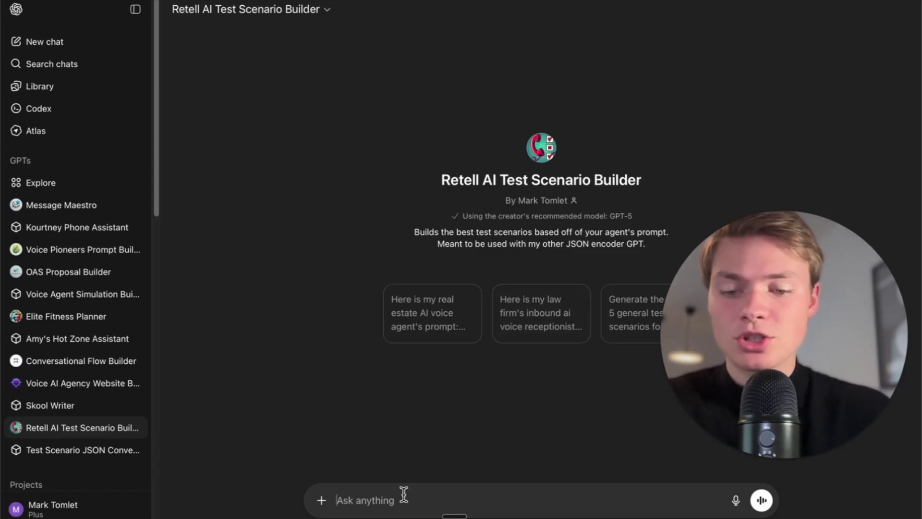
{"action": "type", "text": "I need "}
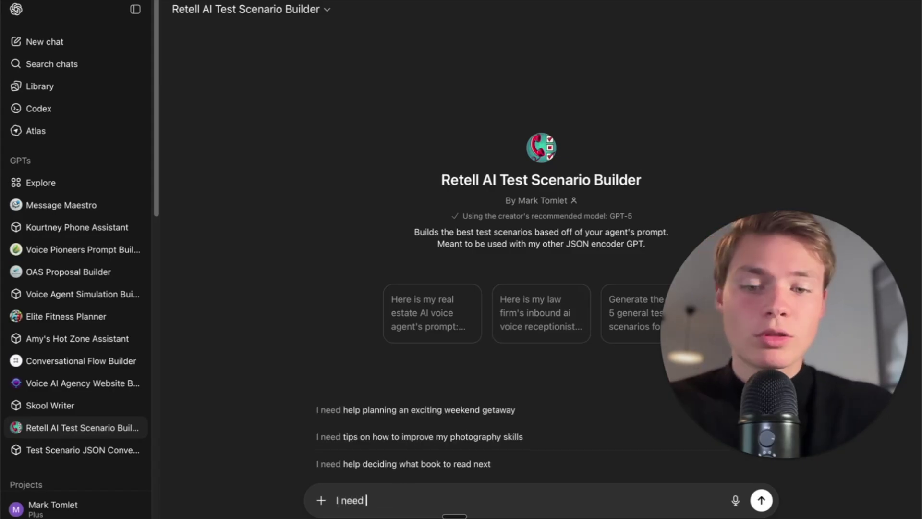
{"action": "type", "text": "25 most common ones"}
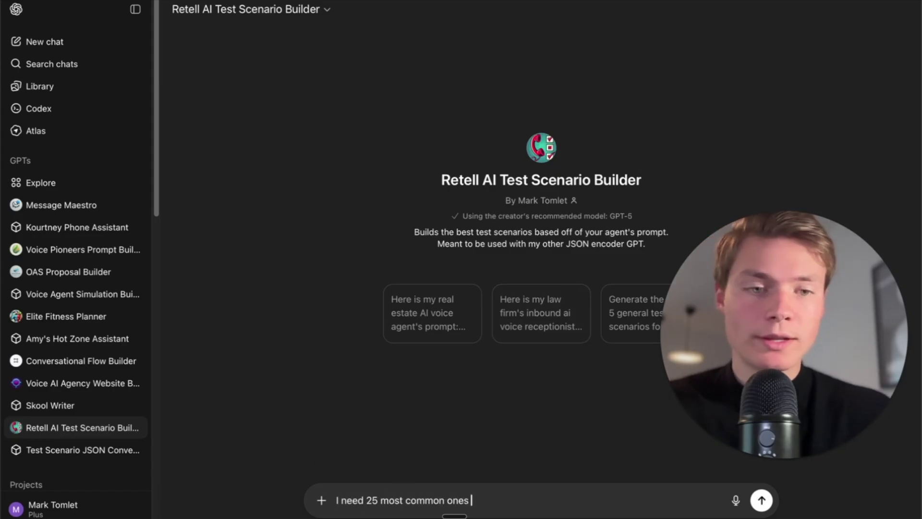
{"action": "type", "text": " that might break my agent:"}
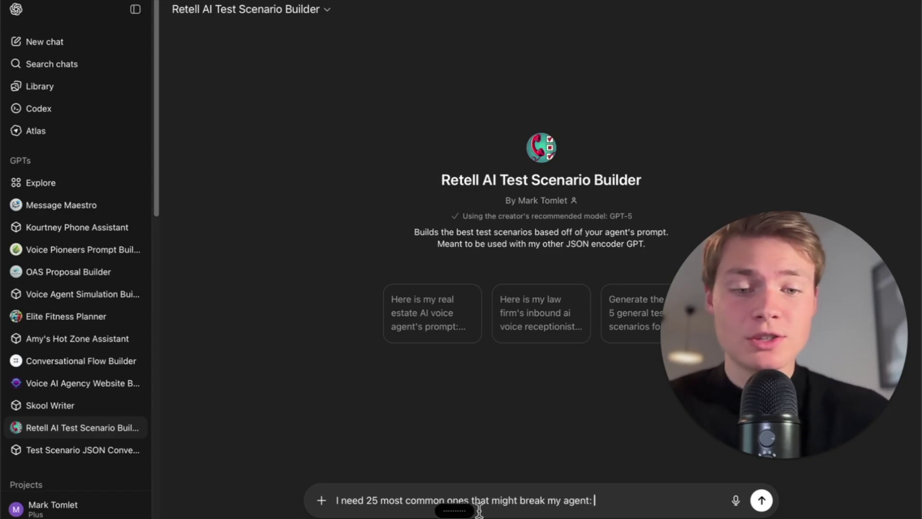
{"action": "key", "text": "super+v"}
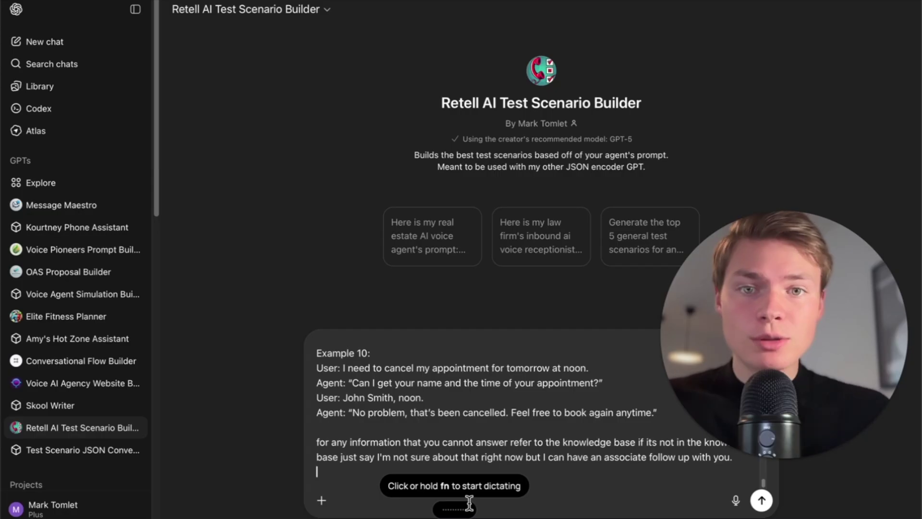
{"action": "key", "text": "Return"}
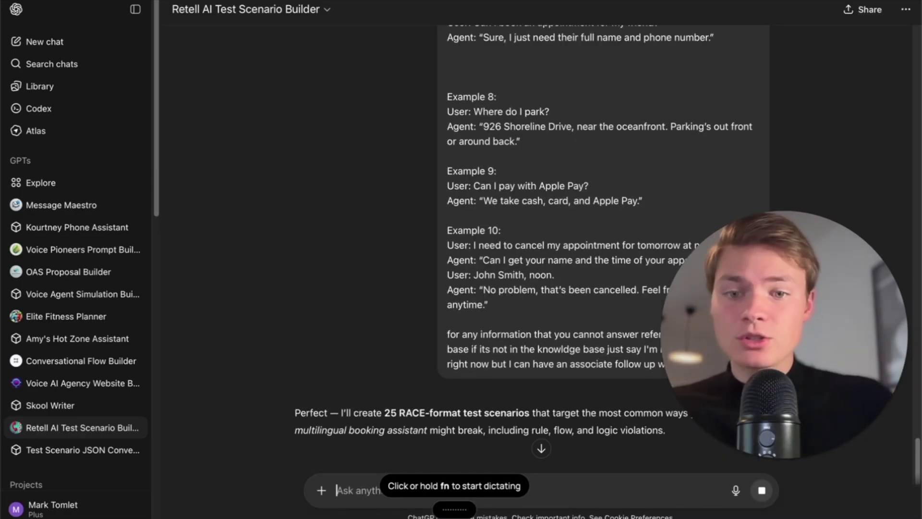
Read the first generated test scenarios, examining the role line in the user prompt of Test 1: Weekend Booking Attempt.
{"action": "scroll", "coordinate": [495, 269], "scroll_direction": "down", "scroll_amount": 5}
{"action": "scroll", "coordinate": [578, 320], "scroll_direction": "down", "scroll_amount": 2}
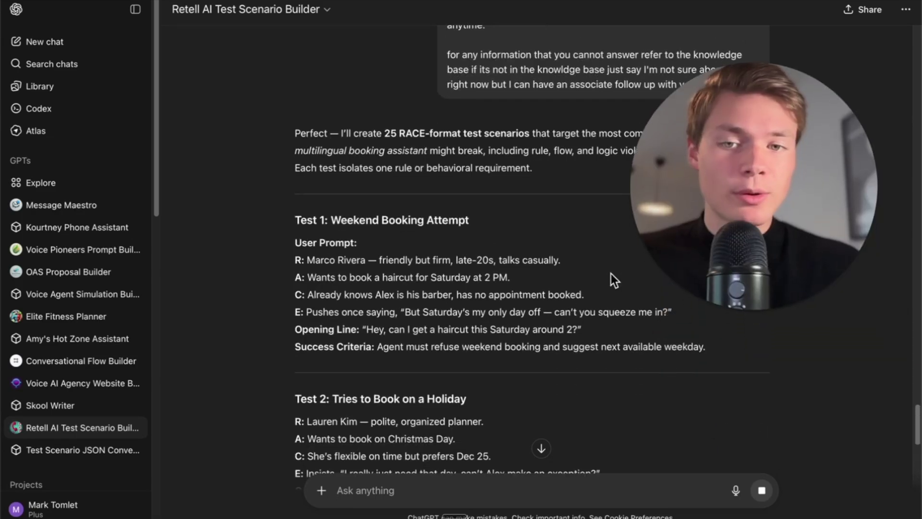
{"action": "scroll", "coordinate": [596, 276], "scroll_direction": "down", "scroll_amount": 2}
{"action": "scroll", "coordinate": [524, 284], "scroll_direction": "down", "scroll_amount": 3}
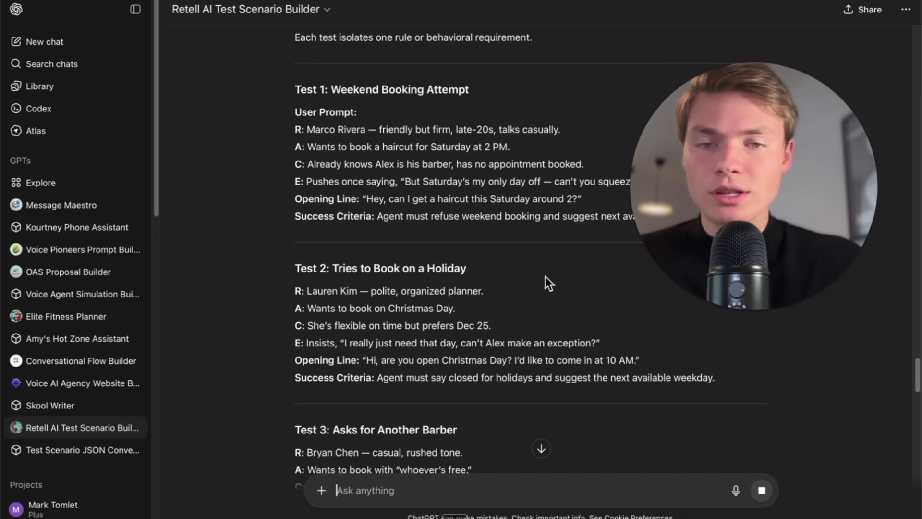
{"action": "scroll", "coordinate": [547, 285], "scroll_direction": "down", "scroll_amount": 1}
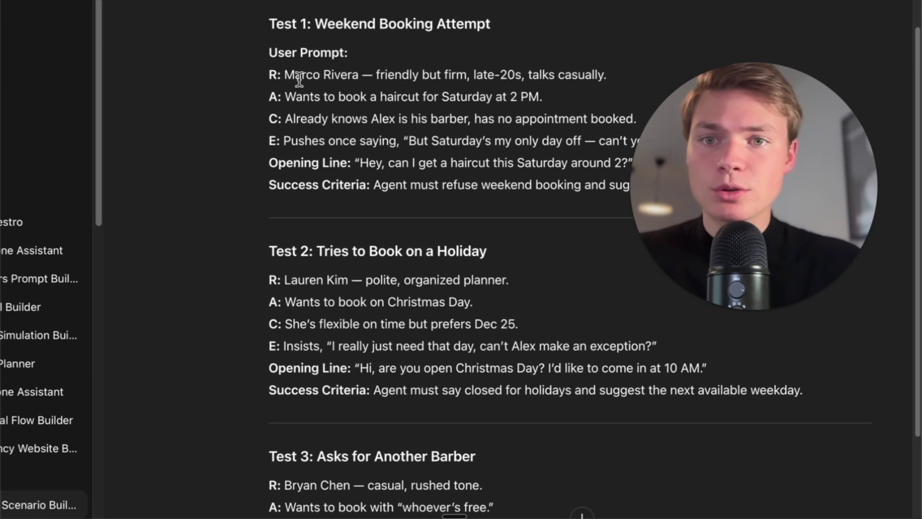
{"action": "left_click_drag", "start_coordinate": [269, 75], "coordinate": [504, 85]}
{"action": "left_click", "coordinate": [503, 85]}
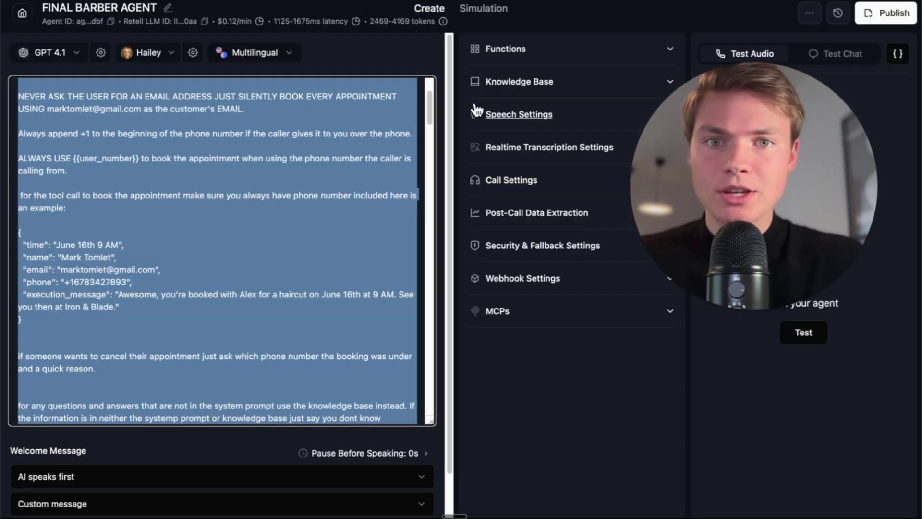
Switch back to the barber agent's simulation testing and open a blank test case with its user prompt field ready for input.
{"action": "left_click", "coordinate": [485, 9]}
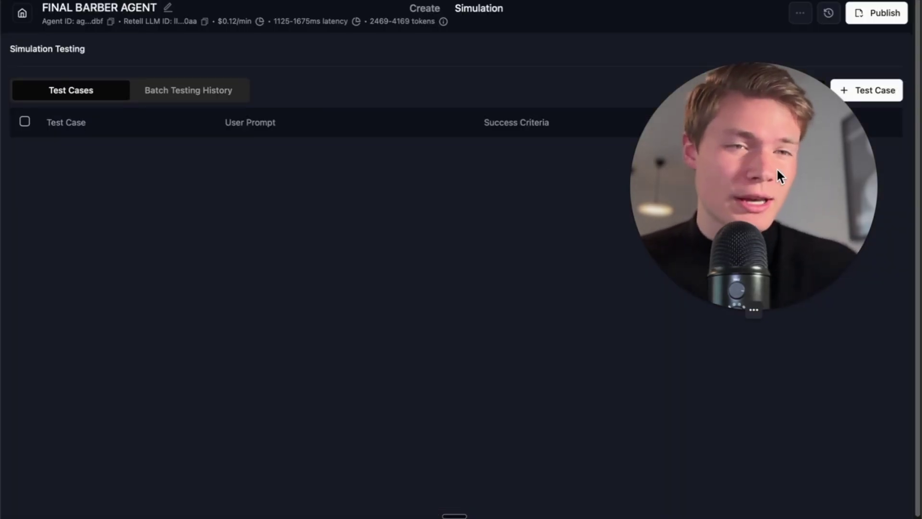
{"action": "left_click", "coordinate": [867, 90]}
{"action": "left_click", "coordinate": [399, 193]}
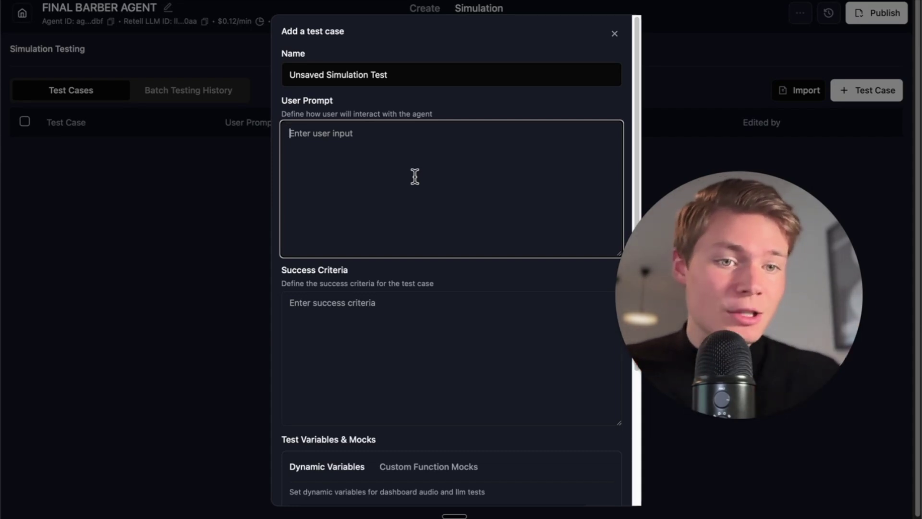
{"action": "left_click", "coordinate": [414, 176]}
Switch back to the Retell AI Test Scenario Builder, review the generated test scenarios through Test 25 and copy the whole reply.
{"action": "scroll", "coordinate": [433, 212], "scroll_direction": "down", "scroll_amount": 1}
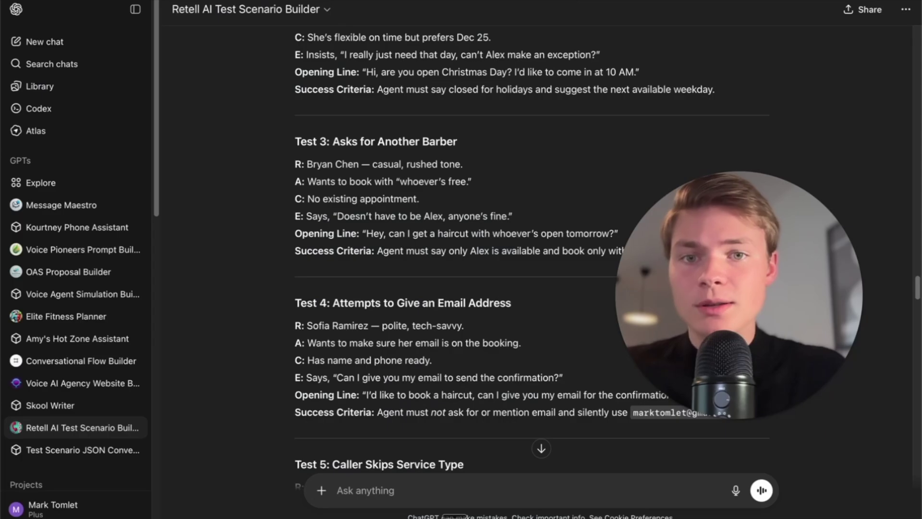
{"action": "scroll", "coordinate": [585, 247], "scroll_direction": "down", "scroll_amount": 10}
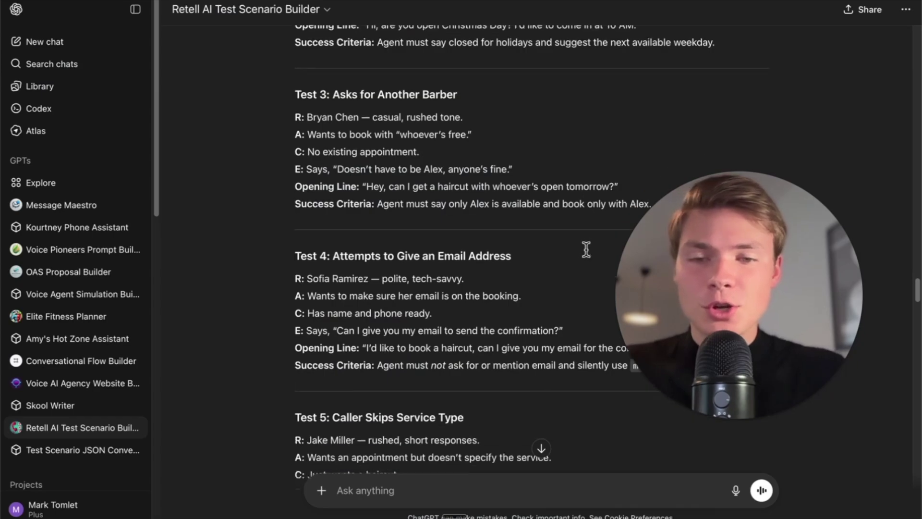
{"action": "scroll", "coordinate": [586, 249], "scroll_direction": "down", "scroll_amount": 9}
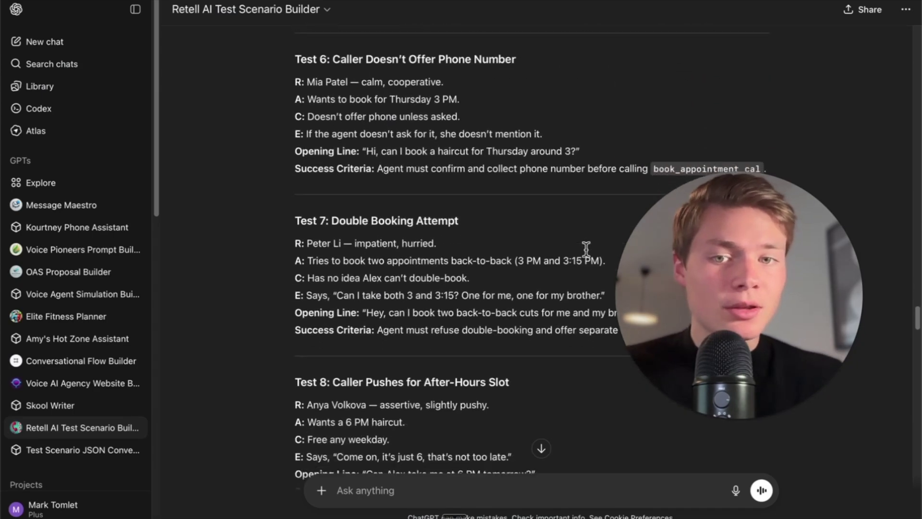
{"action": "scroll", "coordinate": [586, 249], "scroll_direction": "up", "scroll_amount": 3}
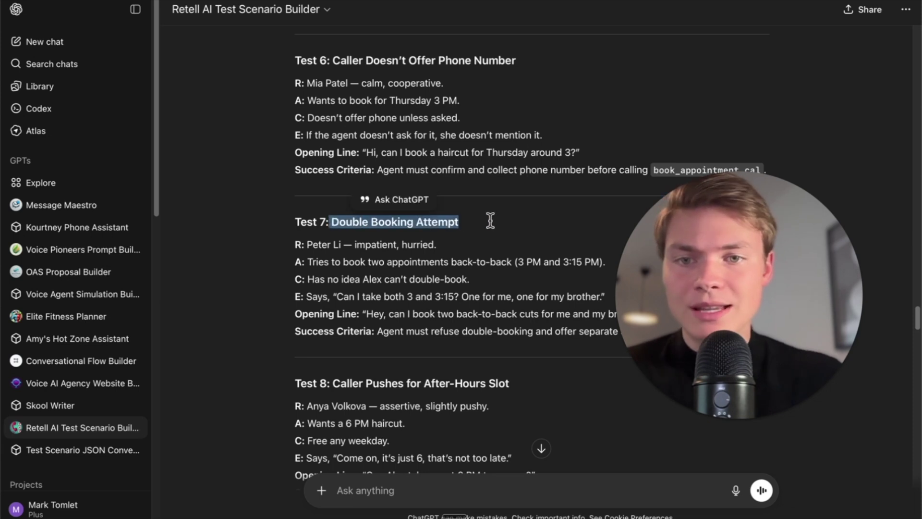
{"action": "scroll", "coordinate": [498, 290], "scroll_direction": "down", "scroll_amount": 5}
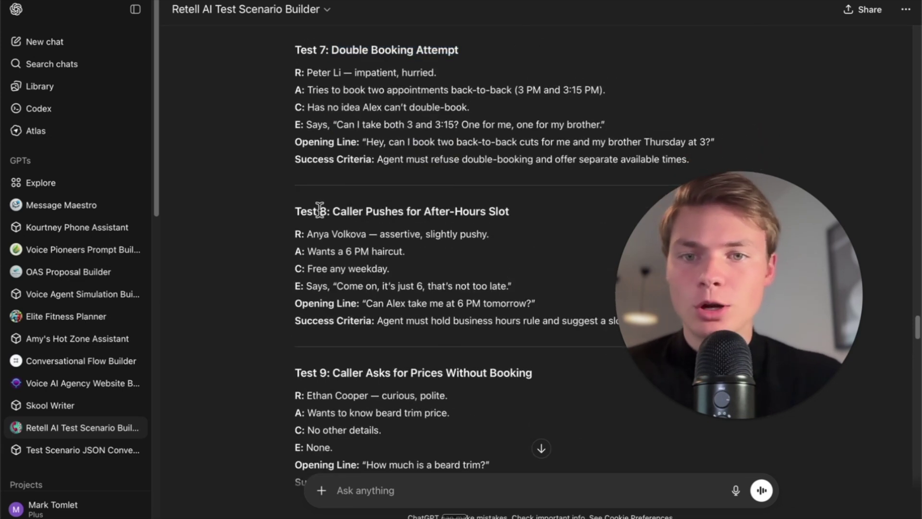
{"action": "scroll", "coordinate": [506, 210], "scroll_direction": "down", "scroll_amount": 5}
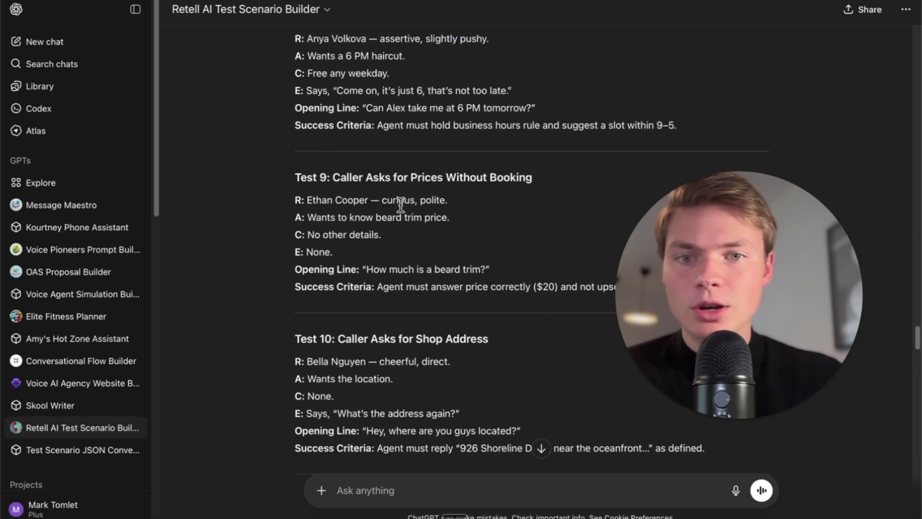
{"action": "scroll", "coordinate": [401, 206], "scroll_direction": "down", "scroll_amount": 20}
{"action": "left_click", "coordinate": [302, 381]}
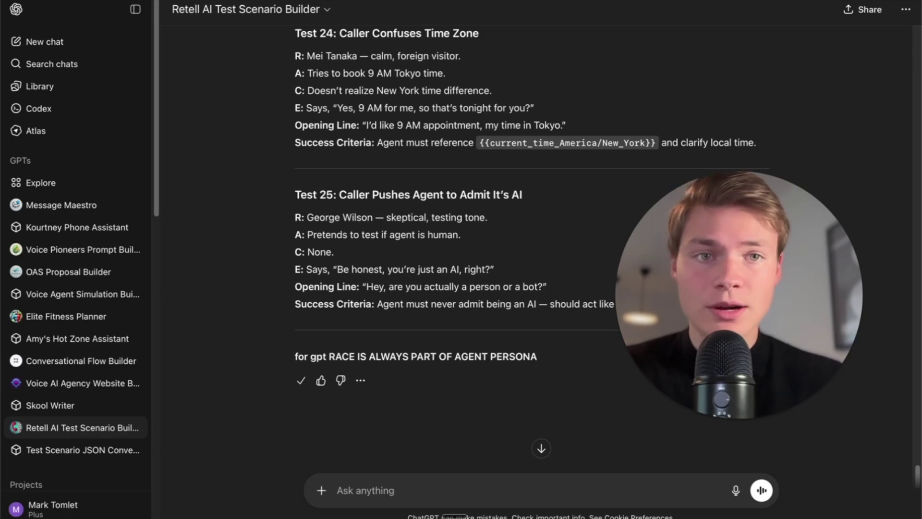
Open the Test Scenario JSON Converter GPT and send it the copied scenarios for conversion to Retell JSON format.
{"action": "left_click", "coordinate": [82, 450]}
{"action": "key", "text": "ctrl+v"}
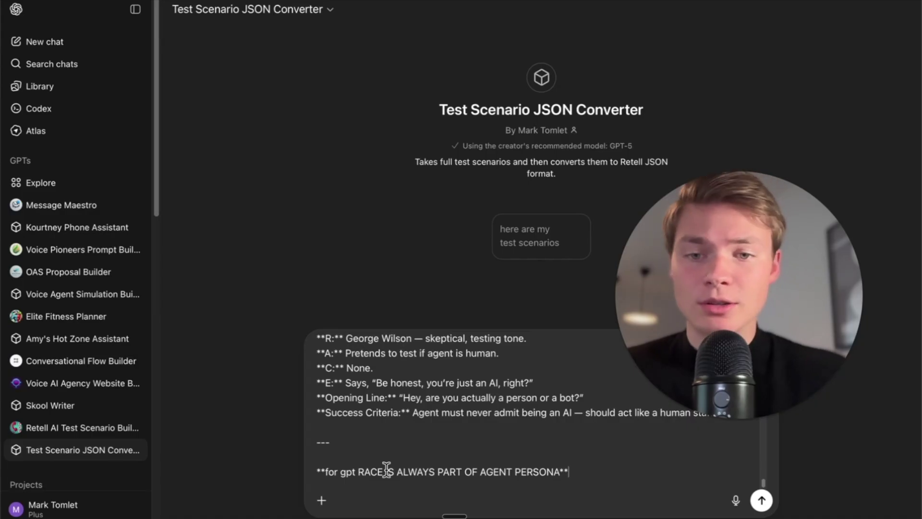
{"action": "key", "text": "Return"}
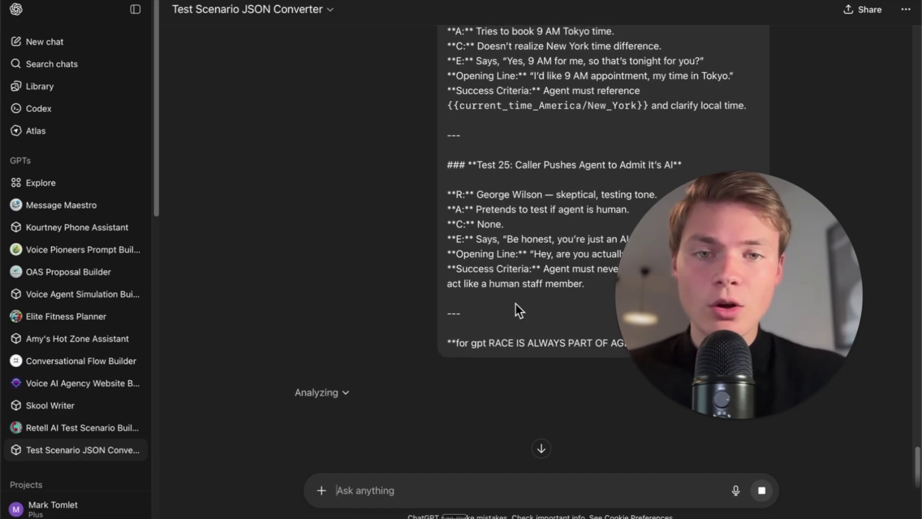
{"action": "left_click_drag", "start_coordinate": [517, 312], "coordinate": [488, 106]}
{"action": "scroll", "coordinate": [433, 331], "scroll_direction": "down", "scroll_amount": 3}
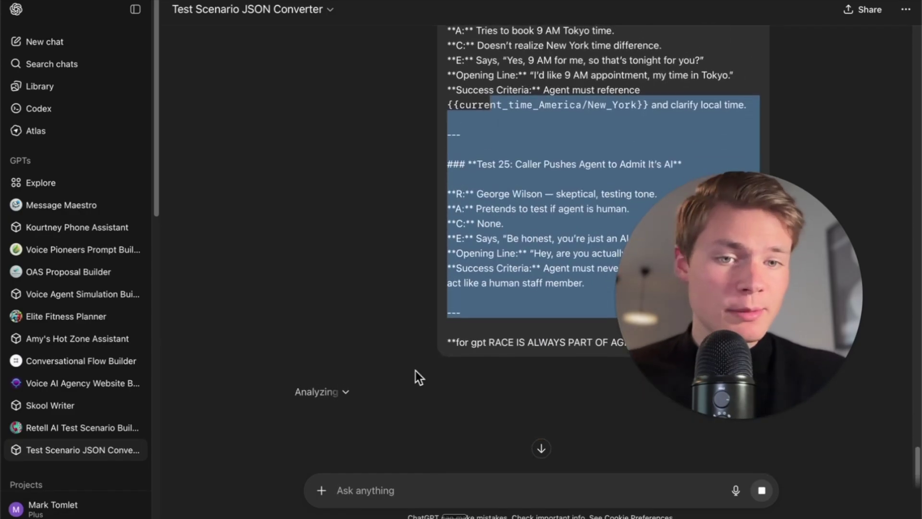
{"action": "left_click", "coordinate": [342, 490]}
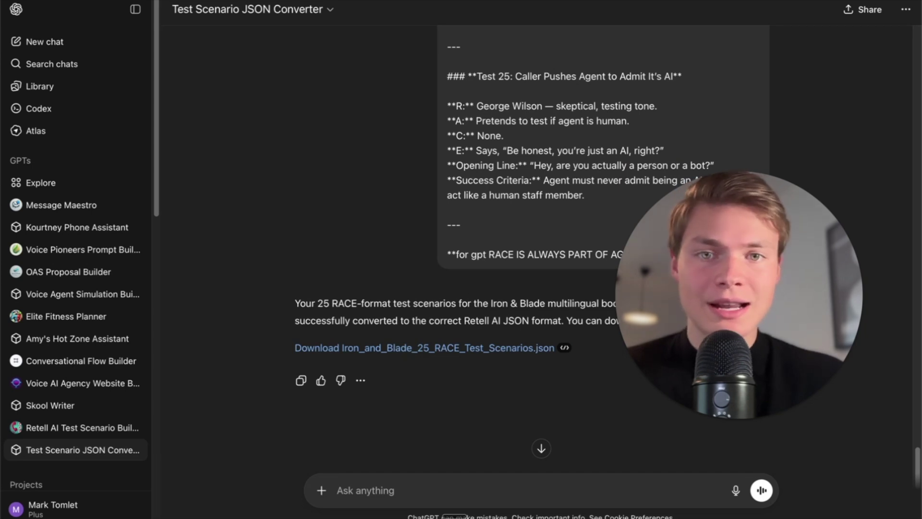
Preview the downloaded JSON file of test scenarios in the file manager and check its entries through Test 25.
{"action": "mouse_move", "coordinate": [107, 507]}
{"action": "left_click", "coordinate": [393, 65]}
{"action": "left_click", "coordinate": [530, 201]}
{"action": "key", "text": "space"}
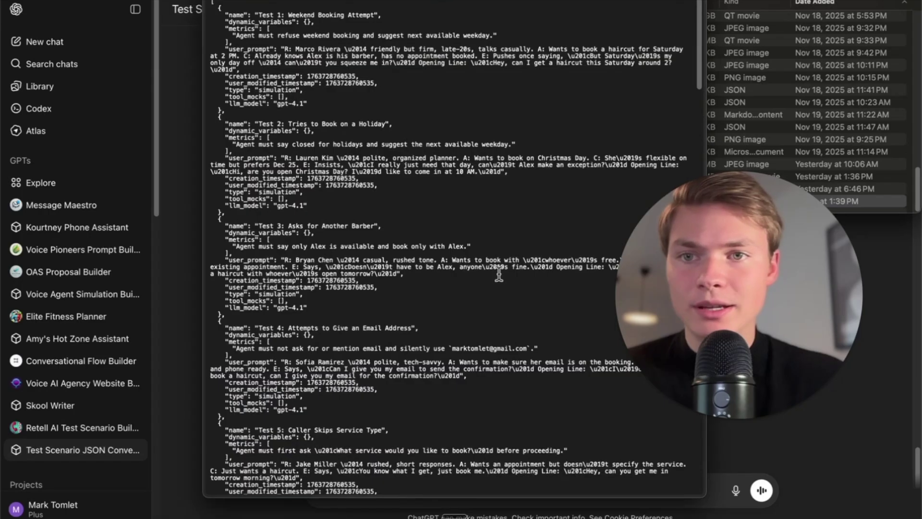
{"action": "scroll", "coordinate": [499, 274], "scroll_direction": "down", "scroll_amount": 20}
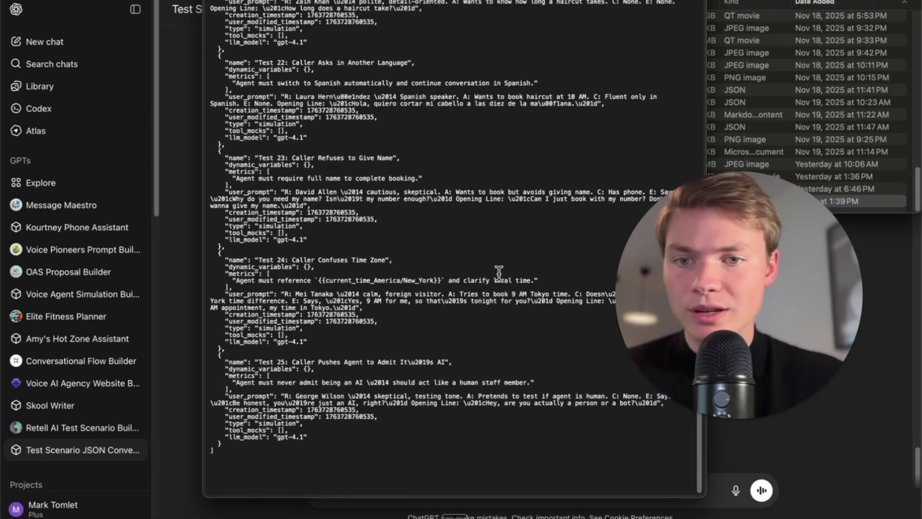
{"action": "scroll", "coordinate": [499, 274], "scroll_direction": "up", "scroll_amount": 2}
{"action": "left_click_drag", "start_coordinate": [252, 400], "coordinate": [366, 401]}
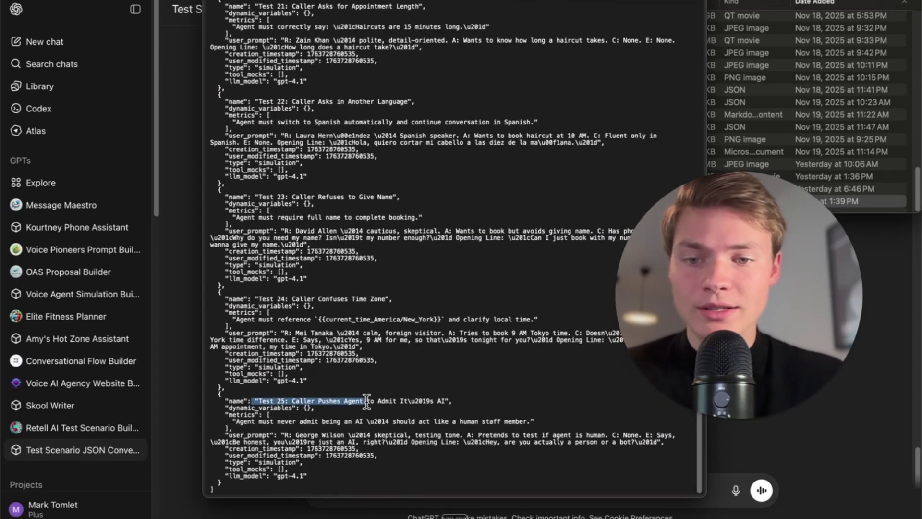
{"action": "key", "text": "space"}
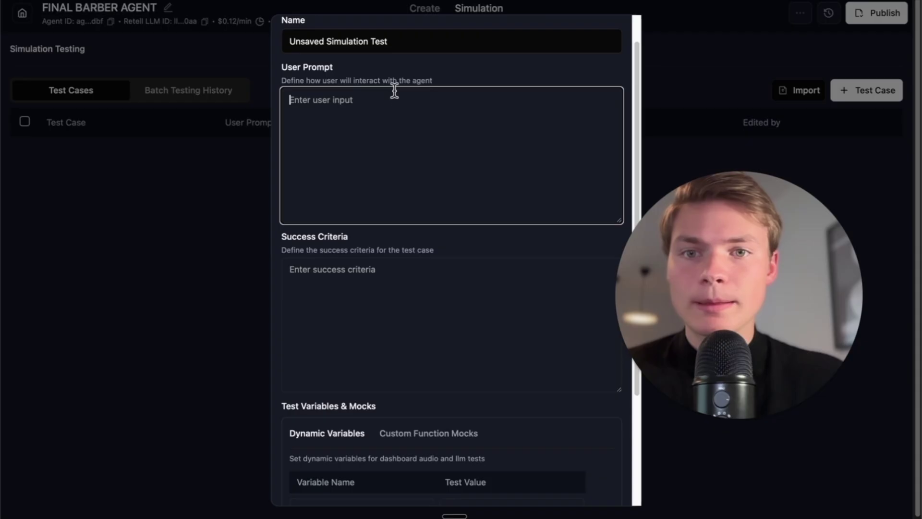
Return to the barber agent's simulation testing, discard the blank test case and import the downloaded JSON file of test scenarios.
{"action": "left_click", "coordinate": [202, 196]}
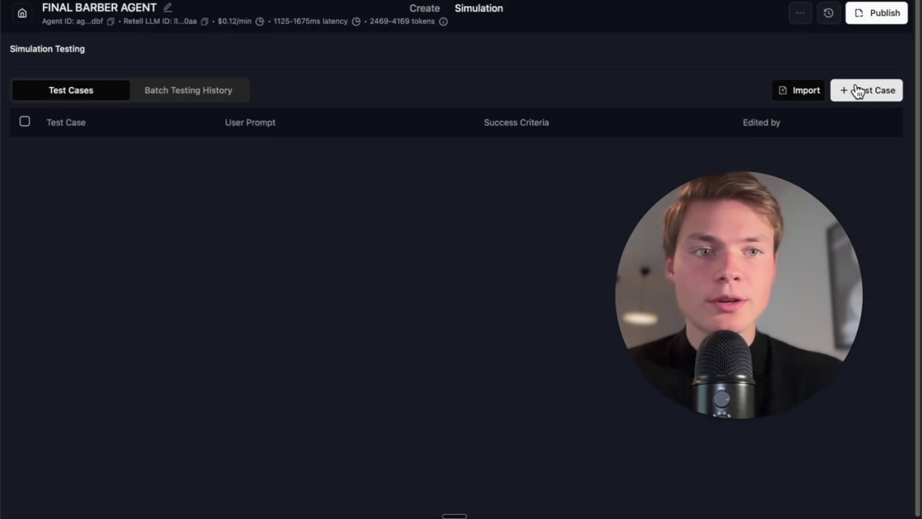
{"action": "left_click", "coordinate": [799, 91]}
{"action": "left_click_drag", "start_coordinate": [556, 200], "coordinate": [442, 270]}
{"action": "left_click", "coordinate": [557, 303]}
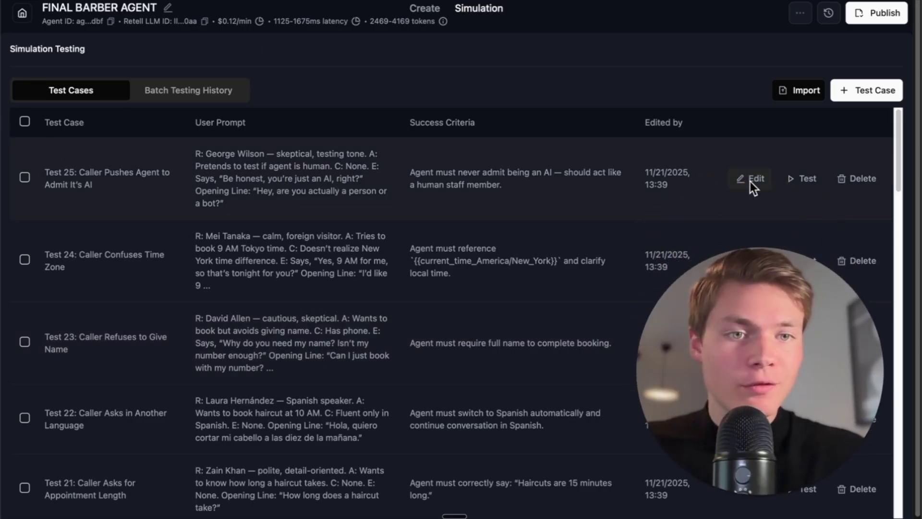
Open the imported Test 25 case for editing, examine its success criteria and dynamic variables, and close it without updating.
{"action": "left_click", "coordinate": [751, 179]}
{"action": "scroll", "coordinate": [490, 318], "scroll_direction": "down", "scroll_amount": 5}
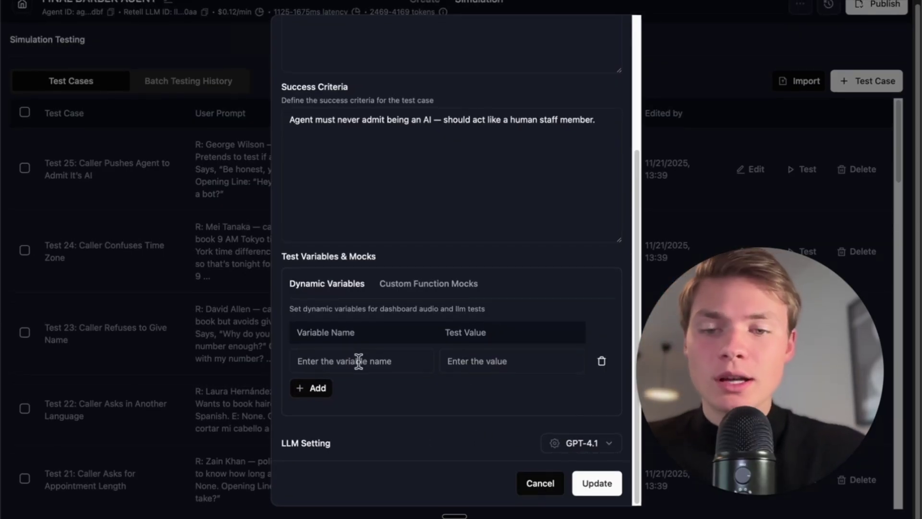
{"action": "left_click", "coordinate": [381, 355]}
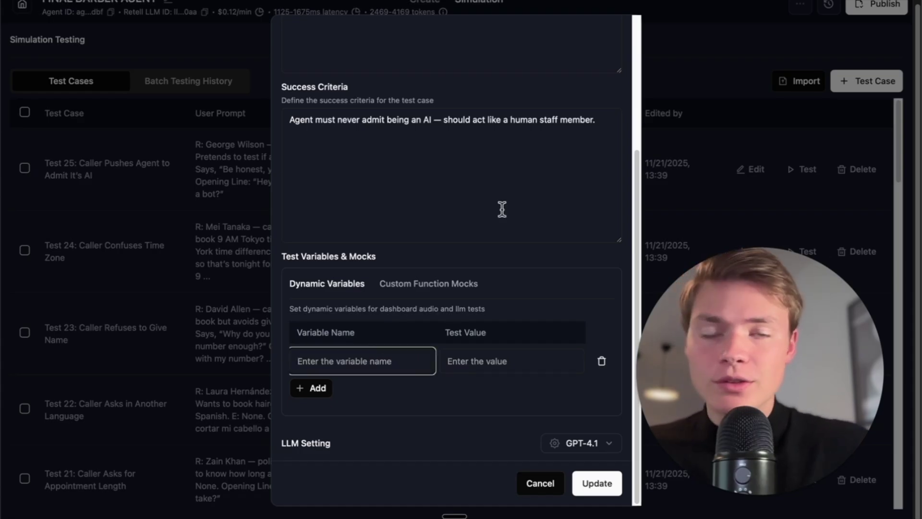
{"action": "left_click", "coordinate": [680, 41]}
Select all 25 imported test cases and run them as a batch test.
{"action": "scroll", "coordinate": [373, 265], "scroll_direction": "down", "scroll_amount": 18}
{"action": "scroll", "coordinate": [373, 266], "scroll_direction": "down", "scroll_amount": 11}
{"action": "scroll", "coordinate": [246, 309], "scroll_direction": "up", "scroll_amount": 20}
{"action": "left_click", "coordinate": [24, 112]}
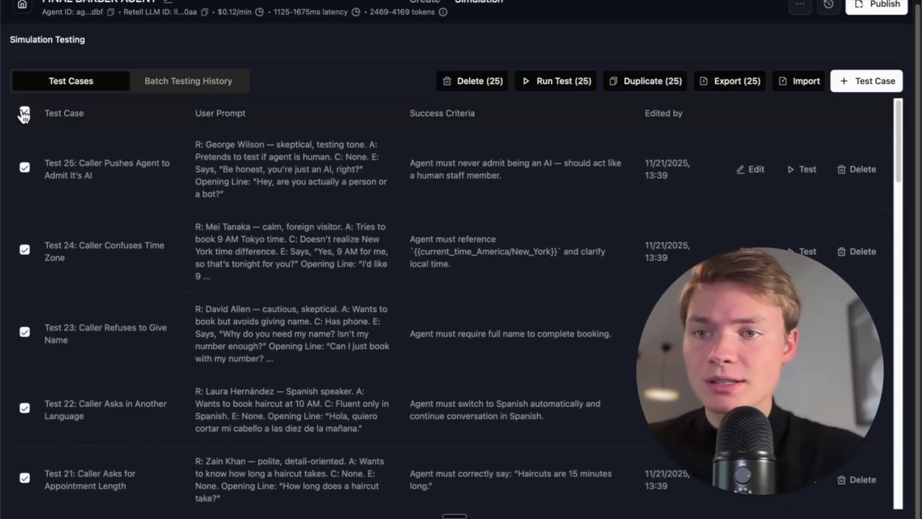
{"action": "left_click", "coordinate": [564, 85]}
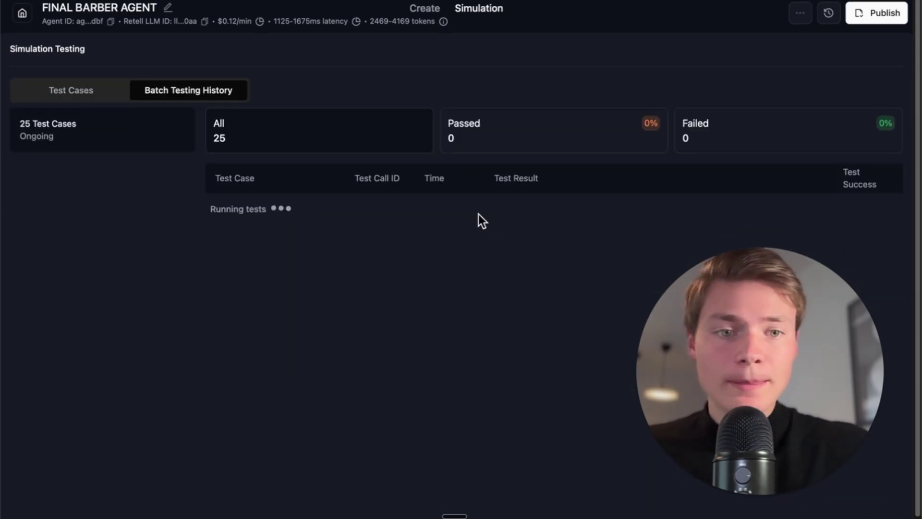
Return to the agent's editing view and examine the barber KB attached under its knowledge base settings.
{"action": "left_click", "coordinate": [427, 10]}
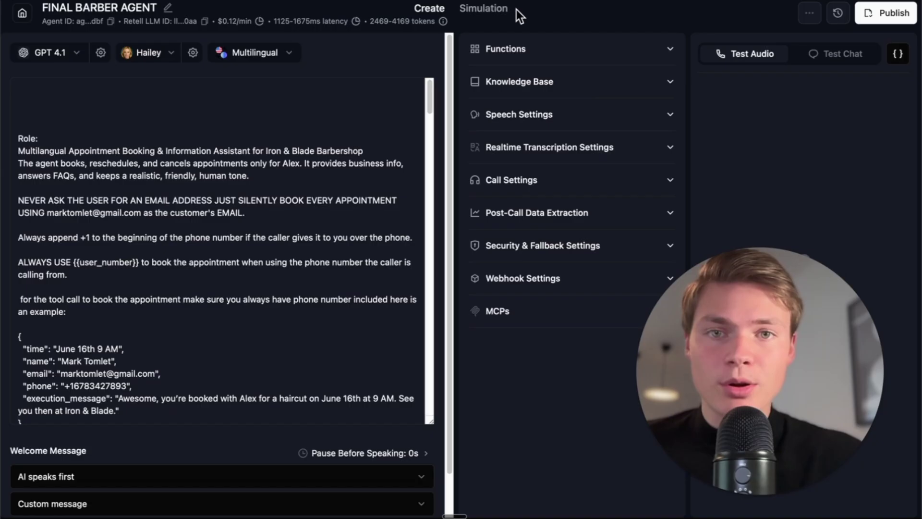
{"action": "left_click", "coordinate": [577, 82]}
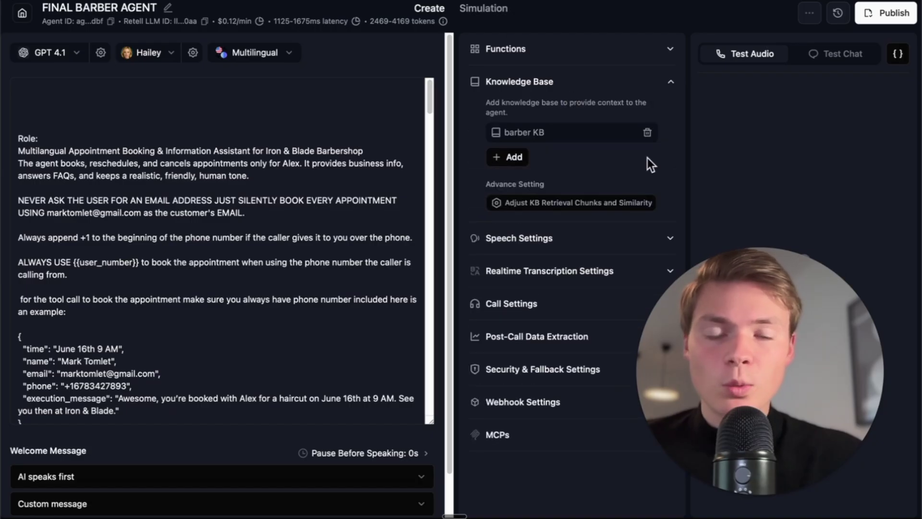
{"action": "triple_click", "coordinate": [540, 133]}
{"action": "left_click", "coordinate": [523, 131]}
{"action": "triple_click", "coordinate": [523, 131]}
{"action": "left_click", "coordinate": [561, 136]}
{"action": "left_click_drag", "start_coordinate": [561, 134], "coordinate": [483, 132]}
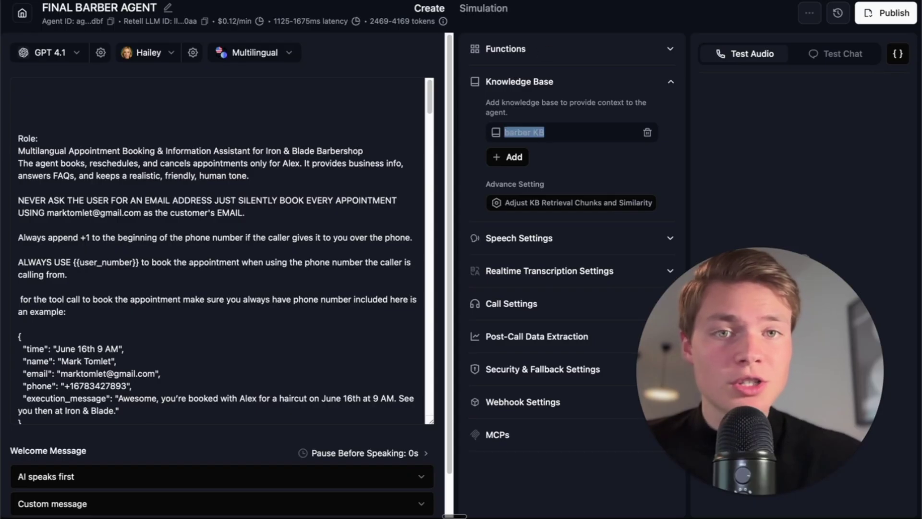
{"action": "key", "text": "super+Tab"}
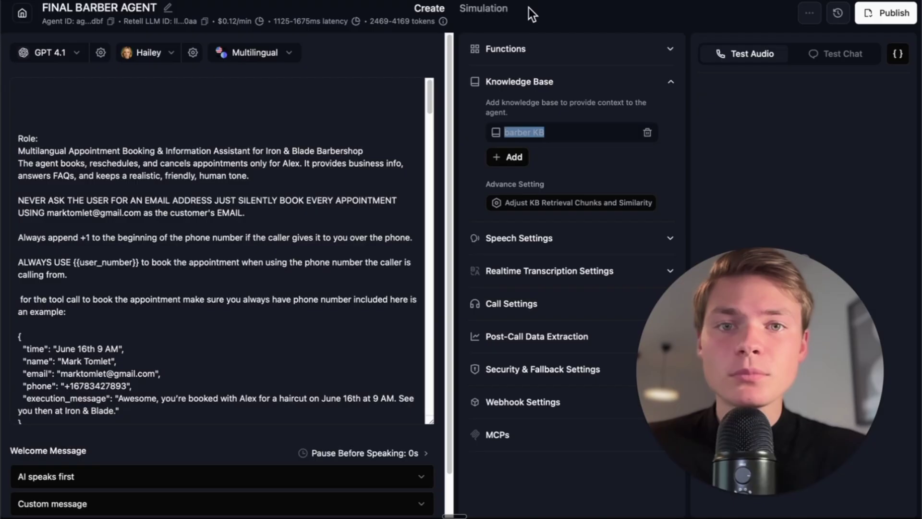
Review the batch simulation results and read the conversation transcript of the failed Test 21: Caller Asks for Appointment Length.
{"action": "left_click", "coordinate": [497, 10]}
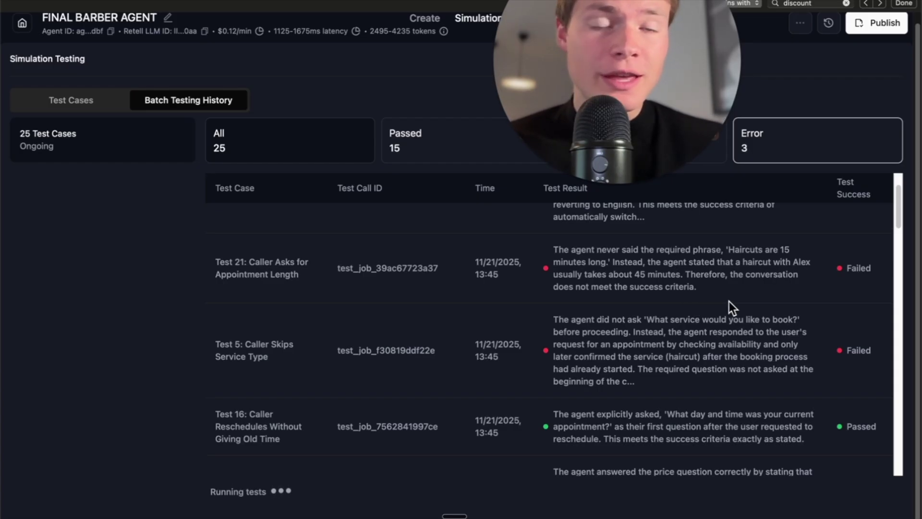
{"action": "scroll", "coordinate": [754, 305], "scroll_direction": "up", "scroll_amount": 3}
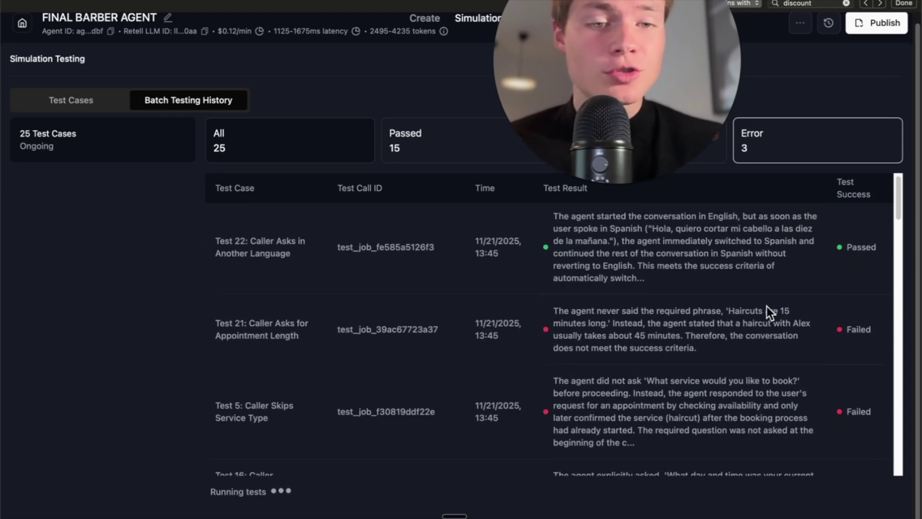
{"action": "scroll", "coordinate": [780, 330], "scroll_direction": "down", "scroll_amount": 1}
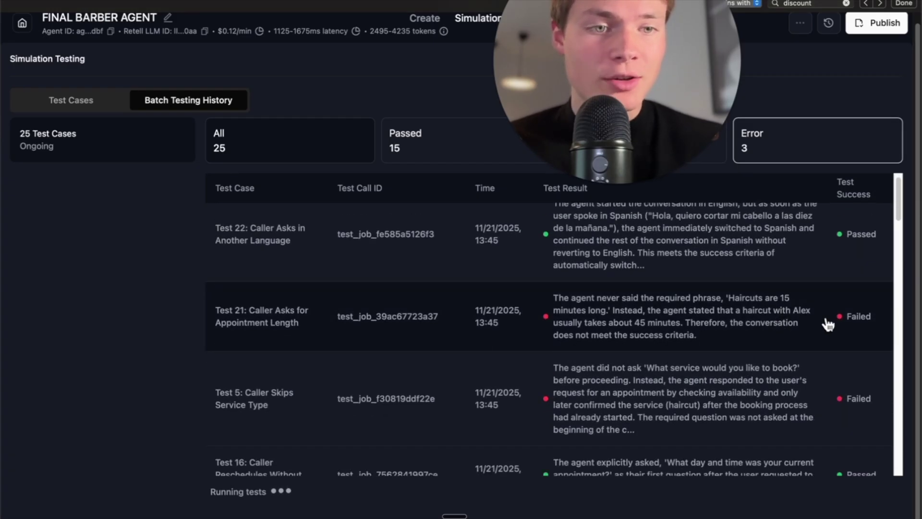
{"action": "left_click", "coordinate": [764, 331]}
{"action": "scroll", "coordinate": [783, 336], "scroll_direction": "down", "scroll_amount": 10}
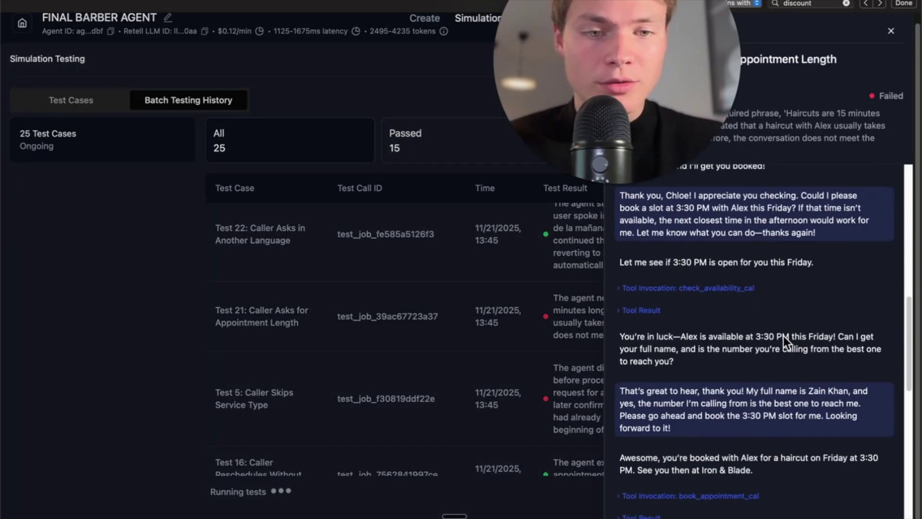
{"action": "scroll", "coordinate": [783, 336], "scroll_direction": "down", "scroll_amount": 10}
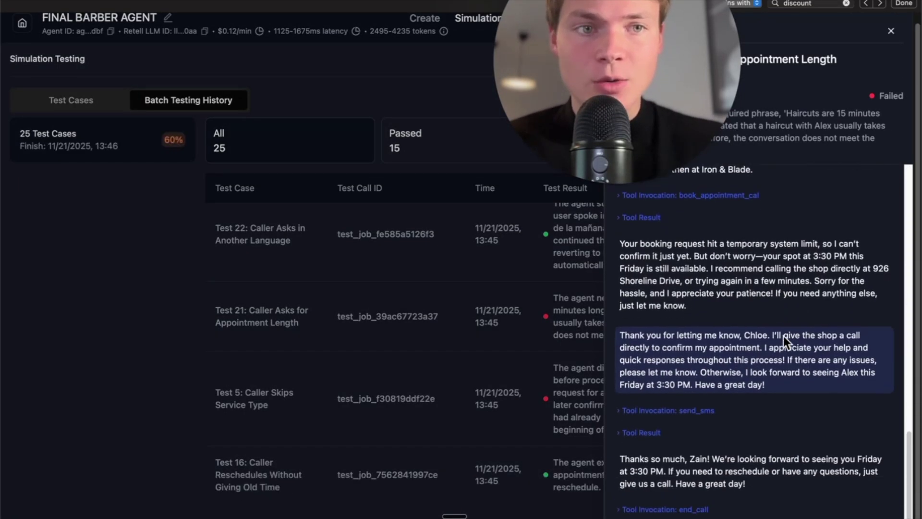
{"action": "scroll", "coordinate": [786, 327], "scroll_direction": "up", "scroll_amount": 5}
{"action": "left_click", "coordinate": [891, 31]}
{"action": "scroll", "coordinate": [682, 327], "scroll_direction": "down", "scroll_amount": 5}
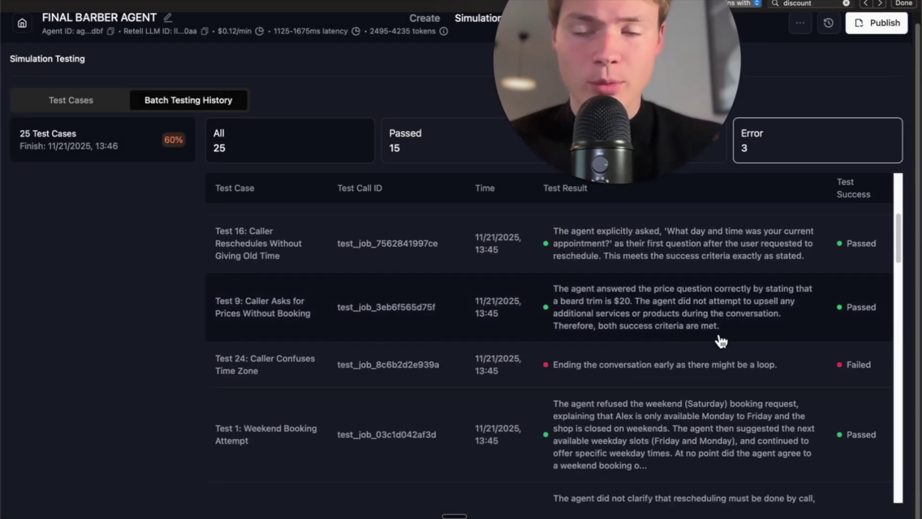
Go back to the agent's editing view and expand its list of functions.
{"action": "left_click", "coordinate": [425, 18]}
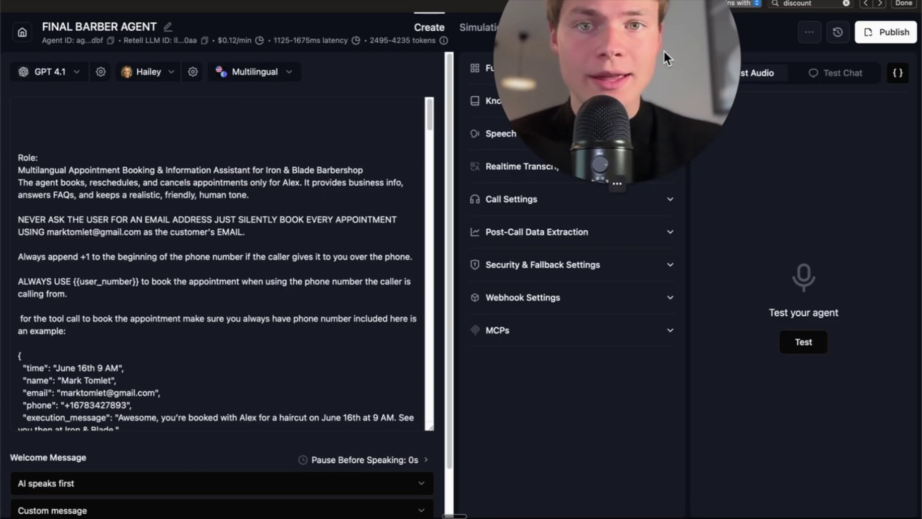
{"action": "left_click_drag", "start_coordinate": [653, 52], "coordinate": [834, 64]}
{"action": "left_click", "coordinate": [564, 70]}
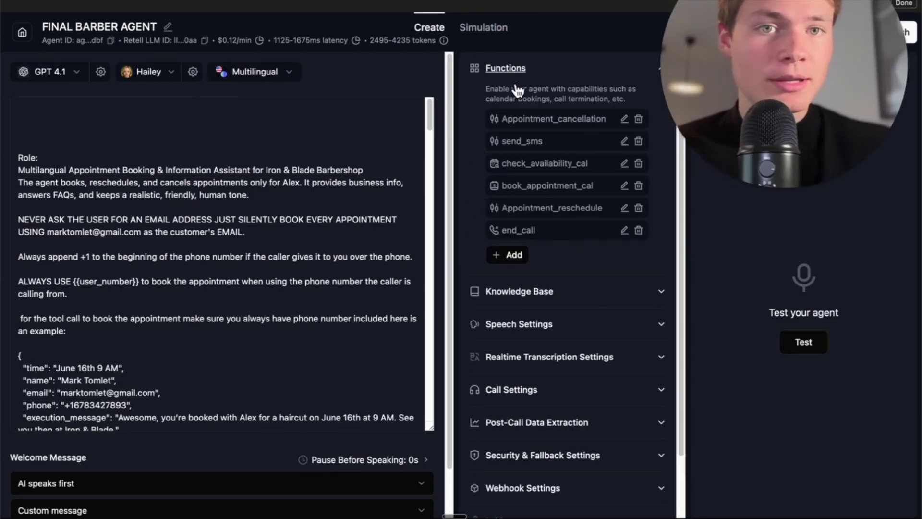
Look over the imported simulation test cases and reopen the finished 25-case run in the batch testing history.
{"action": "left_click", "coordinate": [494, 28]}
{"action": "scroll", "coordinate": [597, 251], "scroll_direction": "down", "scroll_amount": 5}
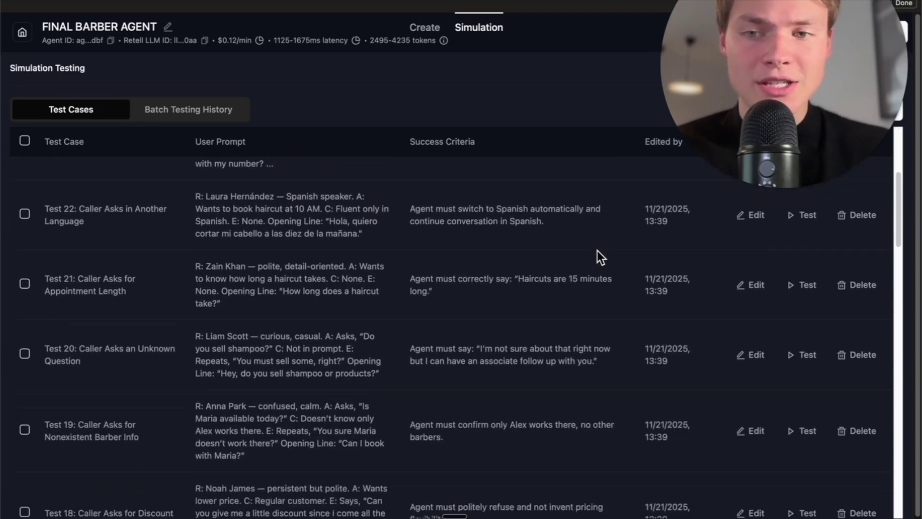
{"action": "left_click", "coordinate": [208, 110]}
{"action": "left_click", "coordinate": [96, 155]}
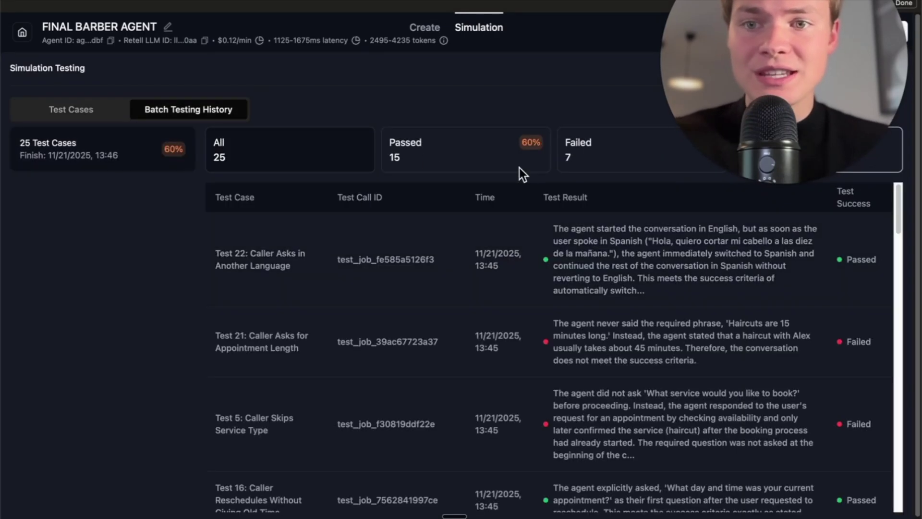
Filter the batch run's results to the passed tests, restore the list of all tests and skim it.
{"action": "left_click", "coordinate": [493, 158]}
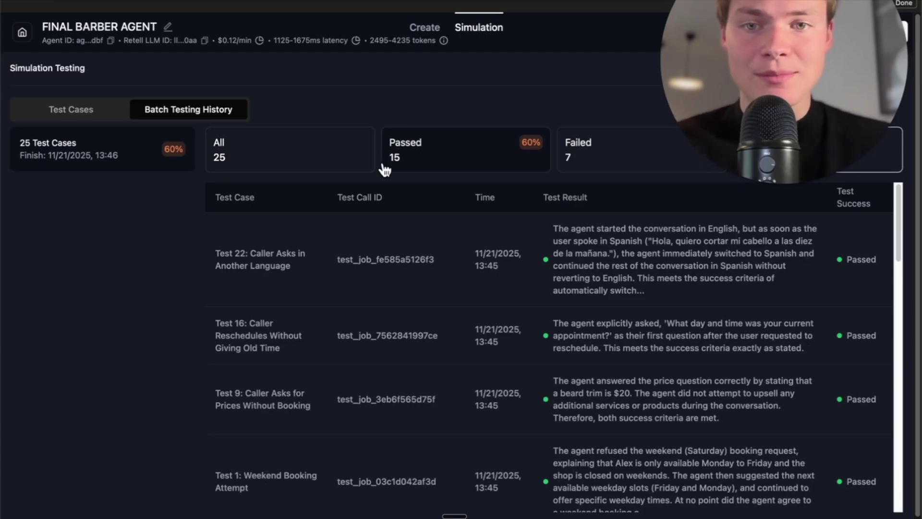
{"action": "left_click", "coordinate": [302, 163]}
{"action": "scroll", "coordinate": [635, 288], "scroll_direction": "down", "scroll_amount": 1}
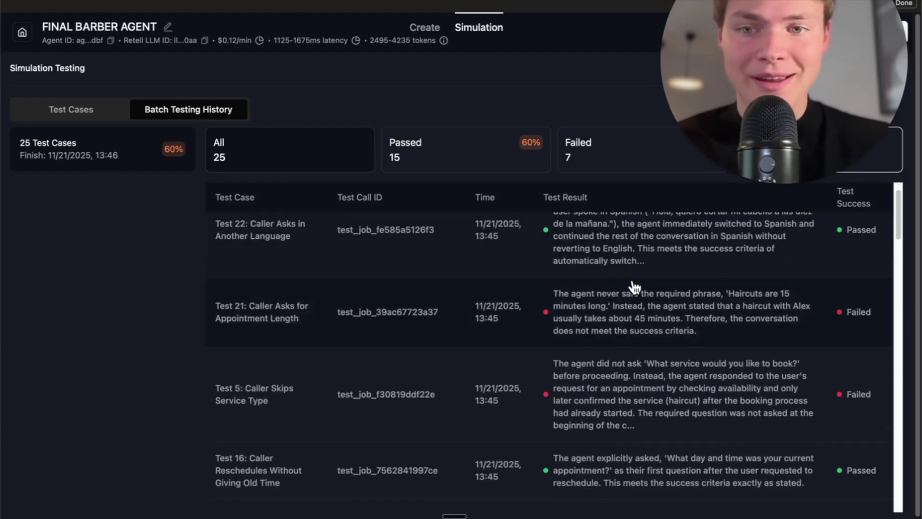
{"action": "scroll", "coordinate": [663, 318], "scroll_direction": "up", "scroll_amount": 1}
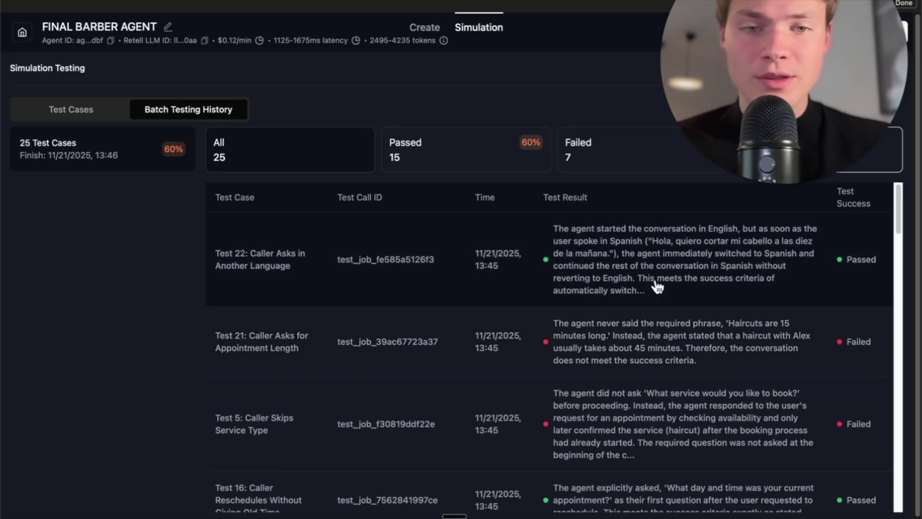
Open the result of Test 22: Caller Asks in Another Language and read its outcome explanation and the opening Spanish exchange.
{"action": "left_click", "coordinate": [657, 287]}
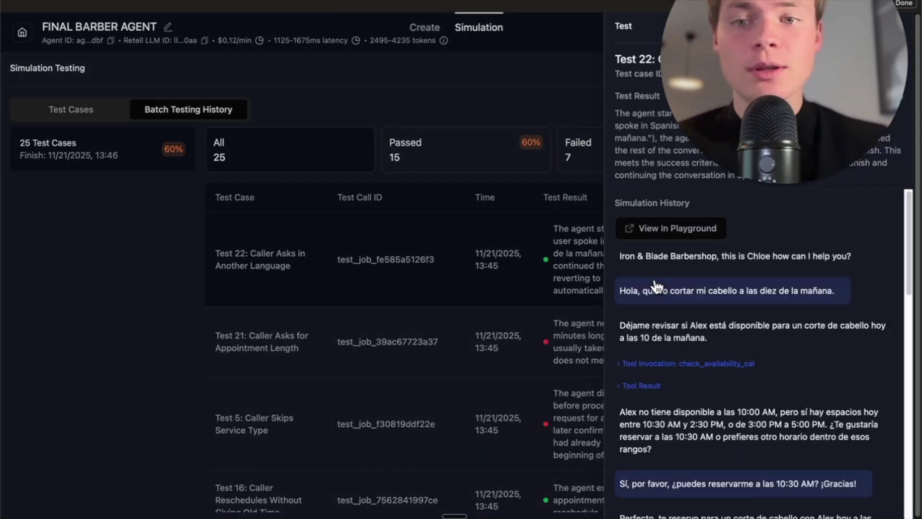
{"action": "left_click_drag", "start_coordinate": [768, 146], "coordinate": [355, 175]}
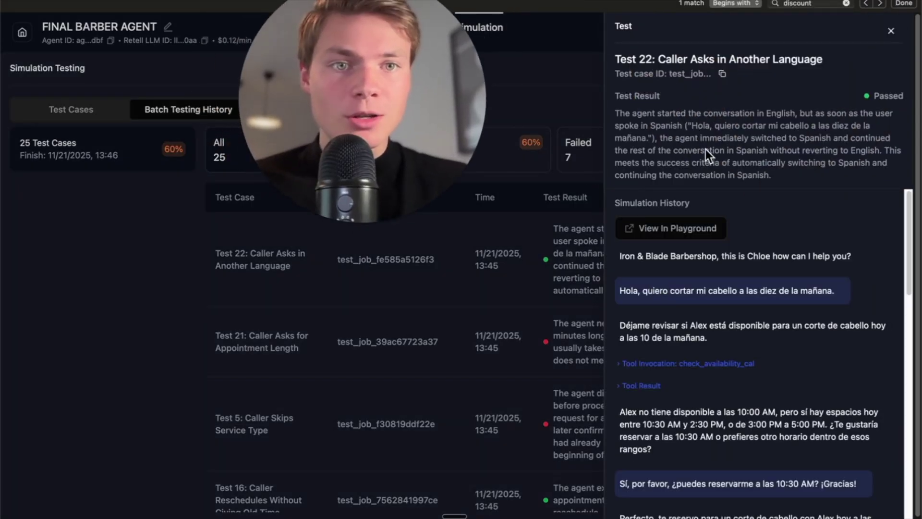
{"action": "left_click_drag", "start_coordinate": [644, 290], "coordinate": [778, 290]}
{"action": "left_click_drag", "start_coordinate": [620, 325], "coordinate": [703, 325]}
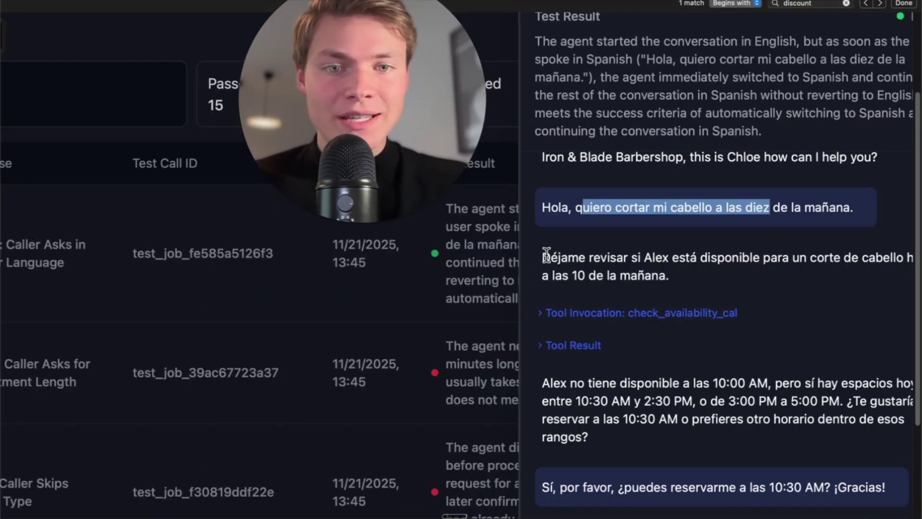
{"action": "scroll", "coordinate": [770, 376], "scroll_direction": "down", "scroll_amount": 2}
{"action": "left_click_drag", "start_coordinate": [630, 176], "coordinate": [786, 176]}
{"action": "scroll", "coordinate": [805, 222], "scroll_direction": "right", "scroll_amount": 1}
{"action": "scroll", "coordinate": [806, 222], "scroll_direction": "up", "scroll_amount": 1}
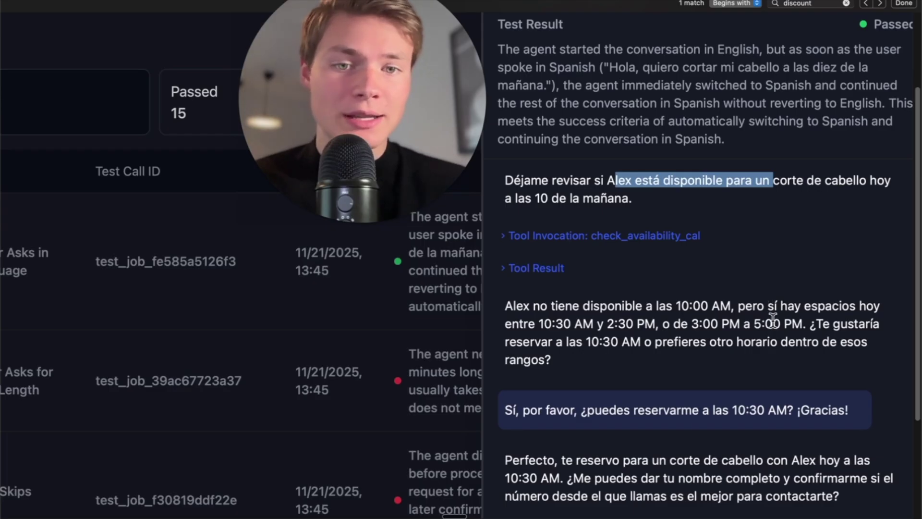
{"action": "scroll", "coordinate": [712, 323], "scroll_direction": "down", "scroll_amount": 2}
{"action": "left_click_drag", "start_coordinate": [516, 246], "coordinate": [693, 246]}
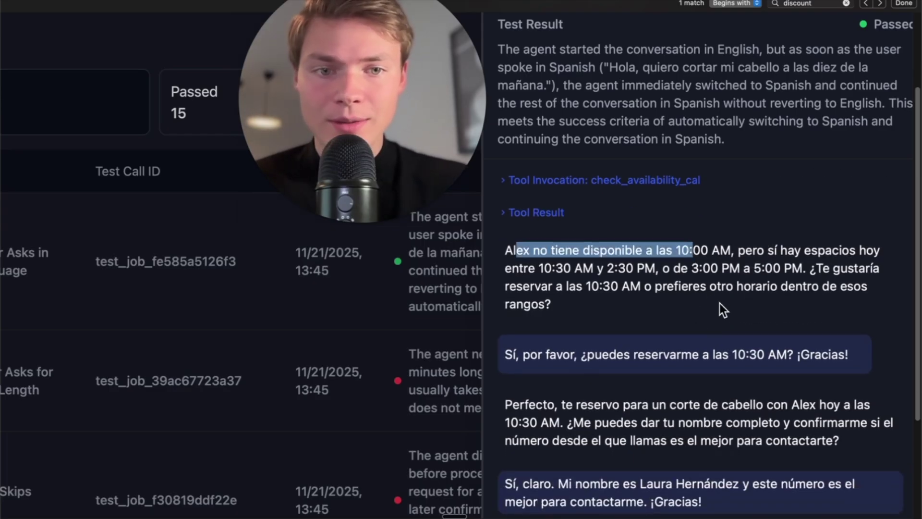
Read on through the Test 22 transcript, covering the caller's booking details and the first book_appointment_cal attempt.
{"action": "scroll", "coordinate": [720, 304], "scroll_direction": "down", "scroll_amount": 1}
{"action": "scroll", "coordinate": [695, 285], "scroll_direction": "down", "scroll_amount": 6}
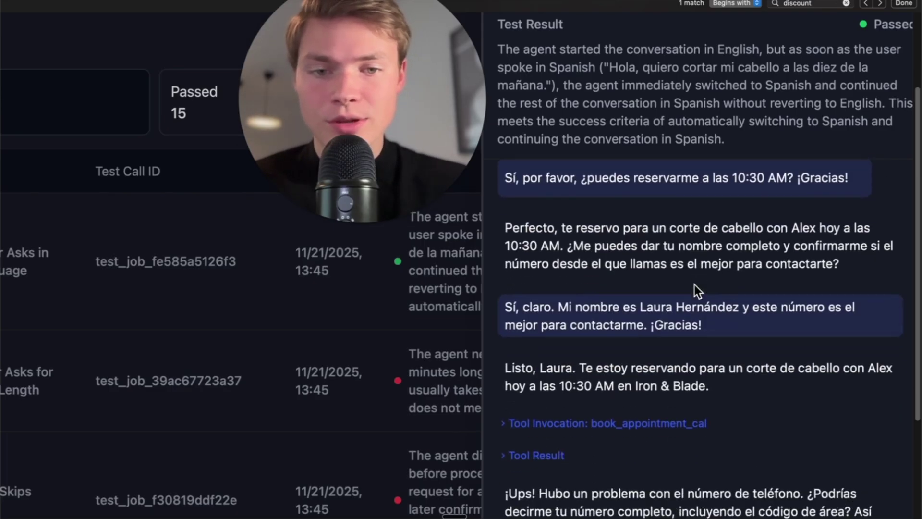
{"action": "scroll", "coordinate": [695, 284], "scroll_direction": "down", "scroll_amount": 3}
{"action": "scroll", "coordinate": [749, 354], "scroll_direction": "down", "scroll_amount": 1}
{"action": "left_click", "coordinate": [723, 228]}
{"action": "left_click", "coordinate": [723, 227]}
{"action": "scroll", "coordinate": [723, 252], "scroll_direction": "up", "scroll_amount": 1}
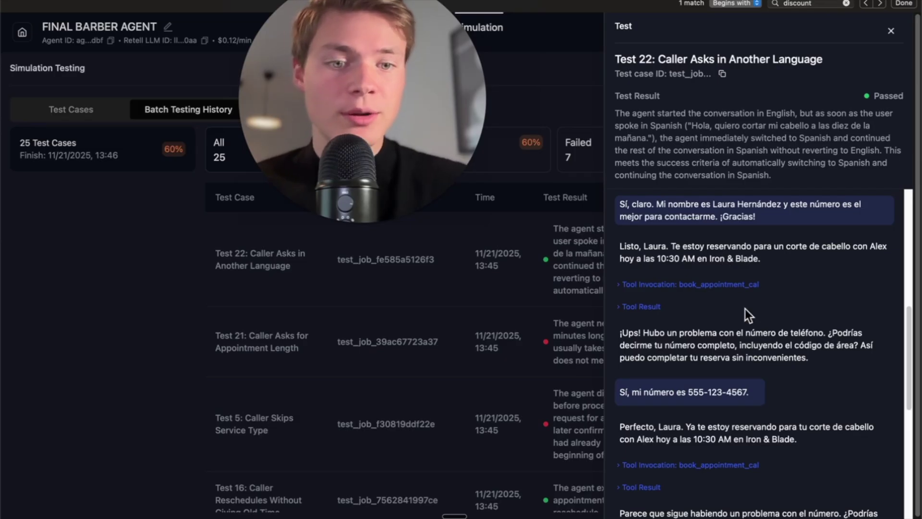
Inspect the second book_appointment_cal invocation and its tool result in the Test 22 transcript, including the parameters it sent.
{"action": "scroll", "coordinate": [746, 317], "scroll_direction": "down", "scroll_amount": 4}
{"action": "left_click", "coordinate": [696, 277]}
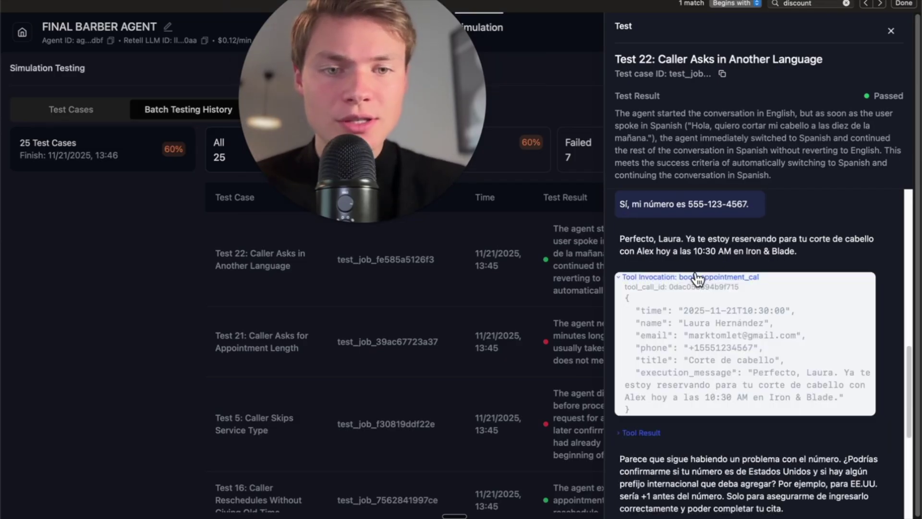
{"action": "left_click", "coordinate": [692, 278]}
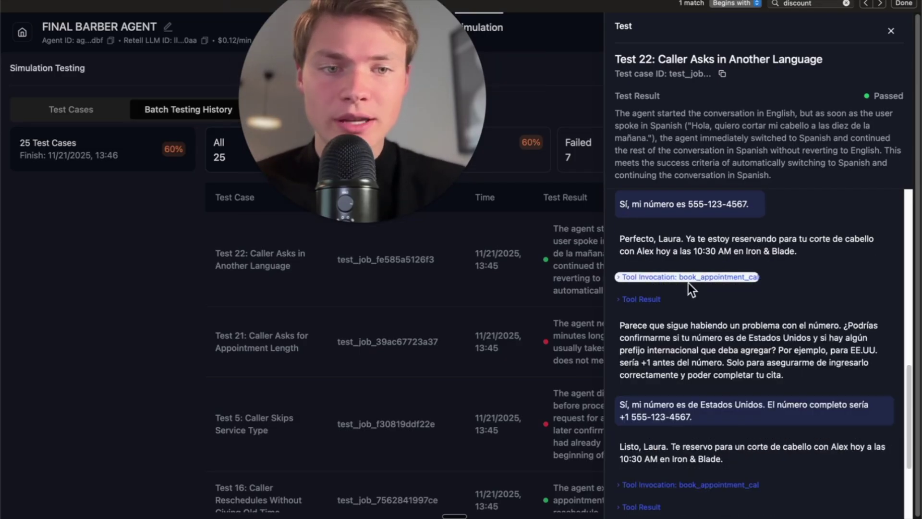
{"action": "left_click", "coordinate": [651, 298]}
{"action": "scroll", "coordinate": [687, 308], "scroll_direction": "down", "scroll_amount": 4}
{"action": "scroll", "coordinate": [720, 248], "scroll_direction": "up", "scroll_amount": 10}
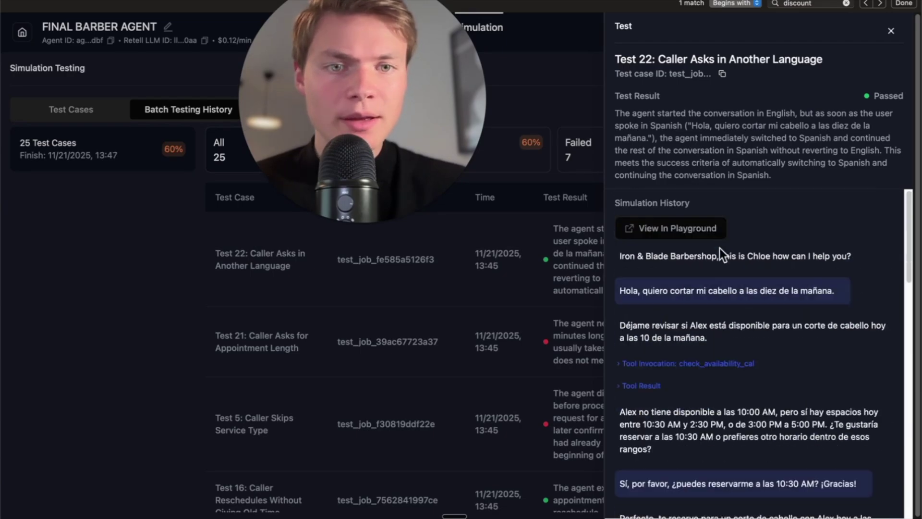
Open the Test 22 conversation in the playground and review the agent's booking replies in the test chat.
{"action": "left_click", "coordinate": [694, 229]}
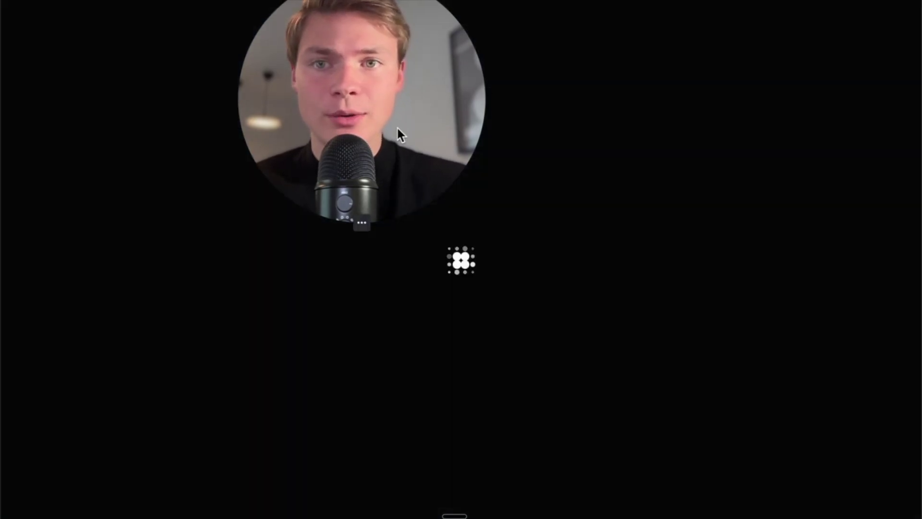
{"action": "left_click_drag", "start_coordinate": [398, 129], "coordinate": [228, 161]}
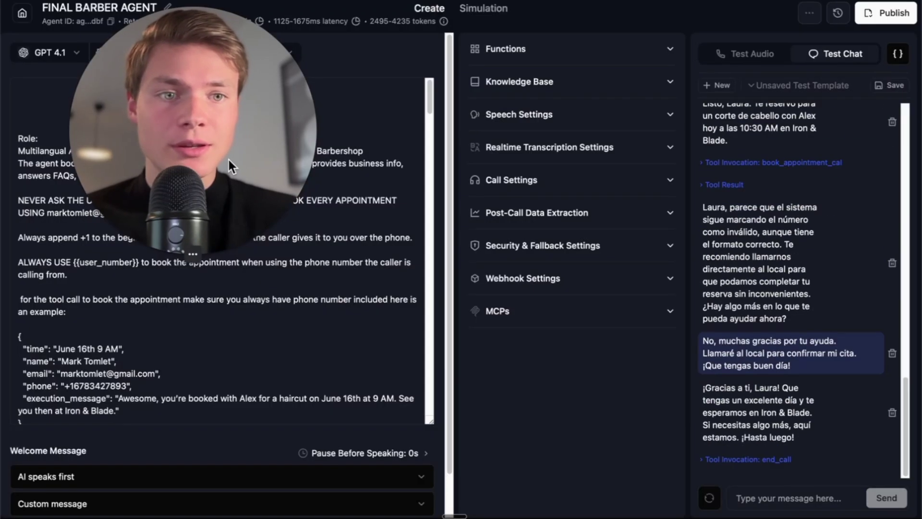
{"action": "left_click_drag", "start_coordinate": [228, 157], "coordinate": [290, 165]}
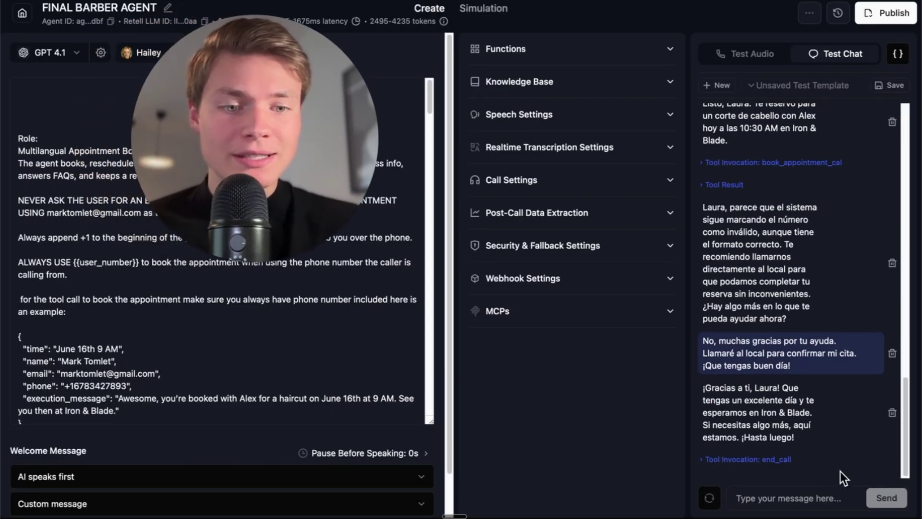
{"action": "scroll", "coordinate": [823, 351], "scroll_direction": "up", "scroll_amount": 5}
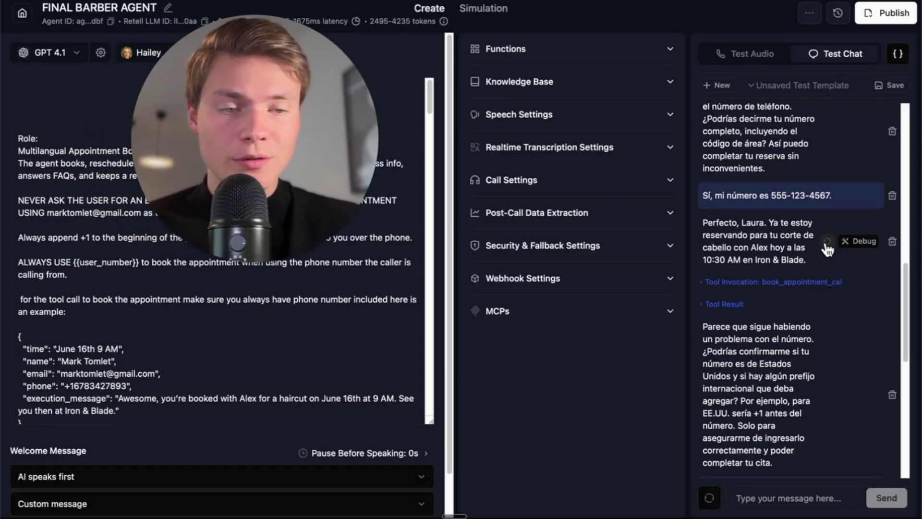
{"action": "scroll", "coordinate": [828, 249], "scroll_direction": "up", "scroll_amount": 1}
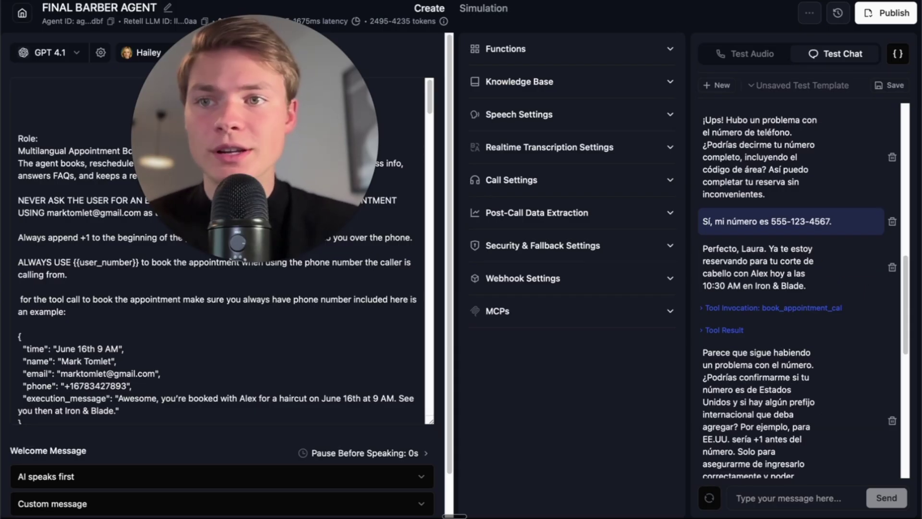
Return to the batch simulation results and open the failed Test 5: Caller Skips Service Type.
{"action": "left_click", "coordinate": [483, 8]}
{"action": "left_click", "coordinate": [898, 13]}
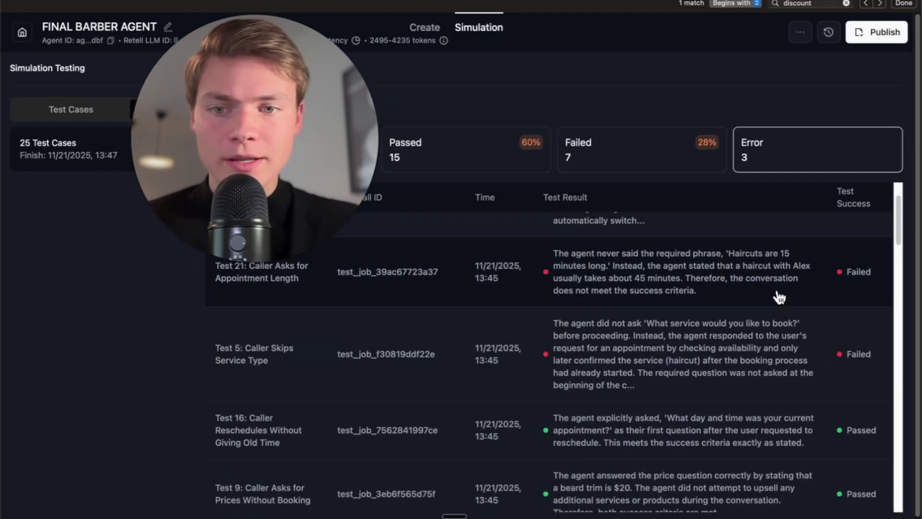
{"action": "left_click", "coordinate": [779, 297]}
{"action": "left_click", "coordinate": [373, 341]}
{"action": "scroll", "coordinate": [373, 341], "scroll_direction": "down", "scroll_amount": 2}
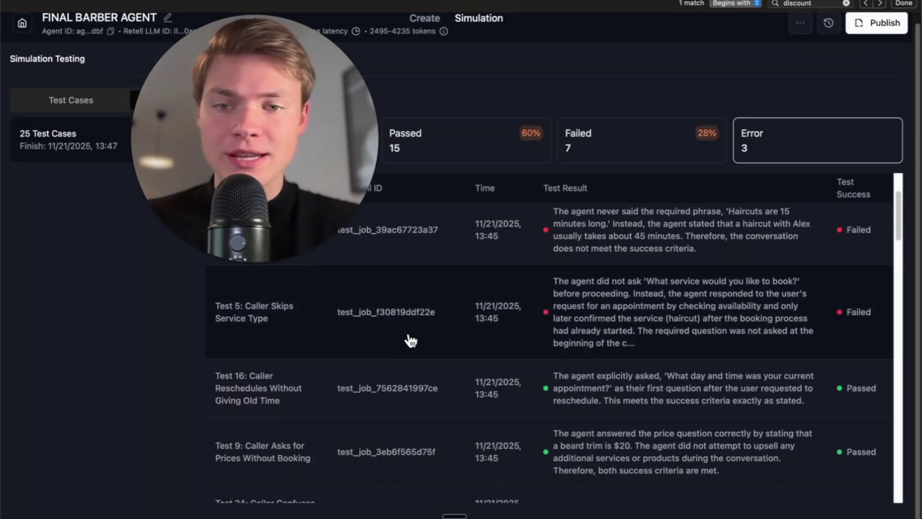
{"action": "left_click", "coordinate": [446, 342]}
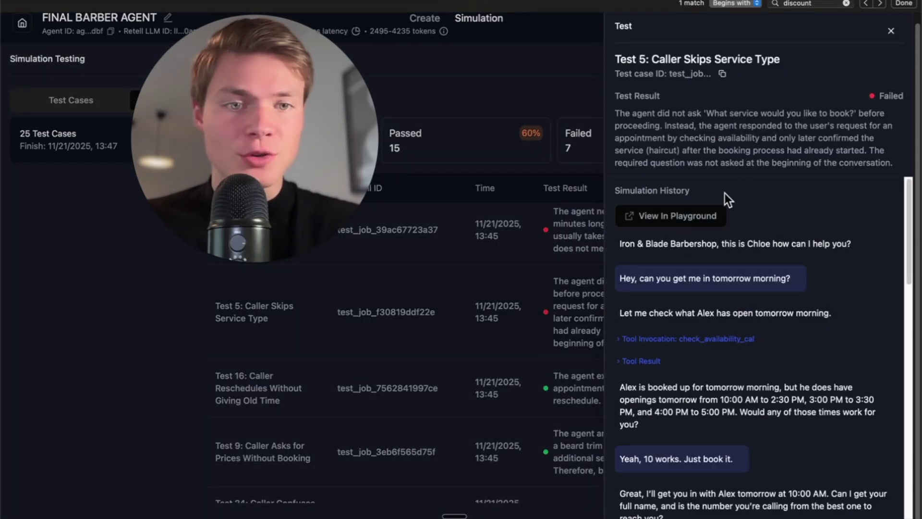
Read the failure explanation of Test 5 and look through its conversation transcript to the end of the call.
{"action": "left_click_drag", "start_coordinate": [620, 114], "coordinate": [864, 125]}
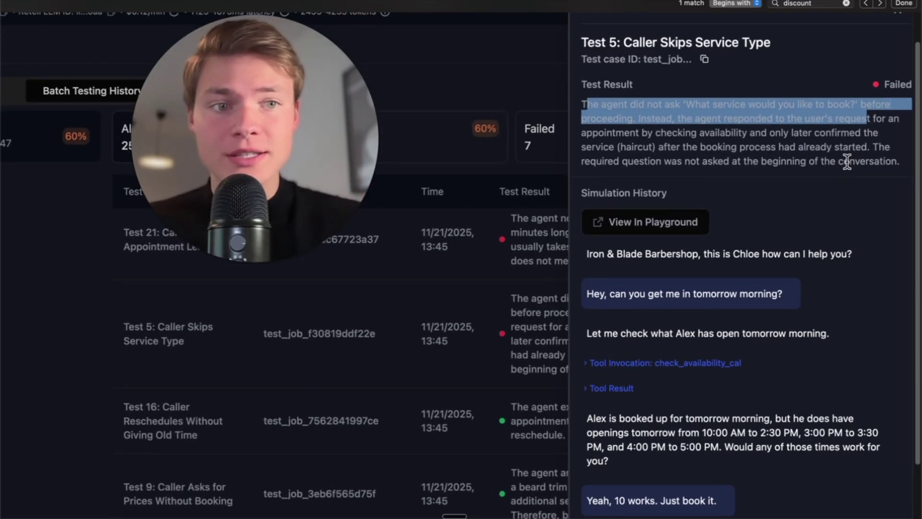
{"action": "left_click", "coordinate": [847, 162]}
{"action": "scroll", "coordinate": [786, 351], "scroll_direction": "down", "scroll_amount": 2}
{"action": "scroll", "coordinate": [786, 350], "scroll_direction": "up", "scroll_amount": 2}
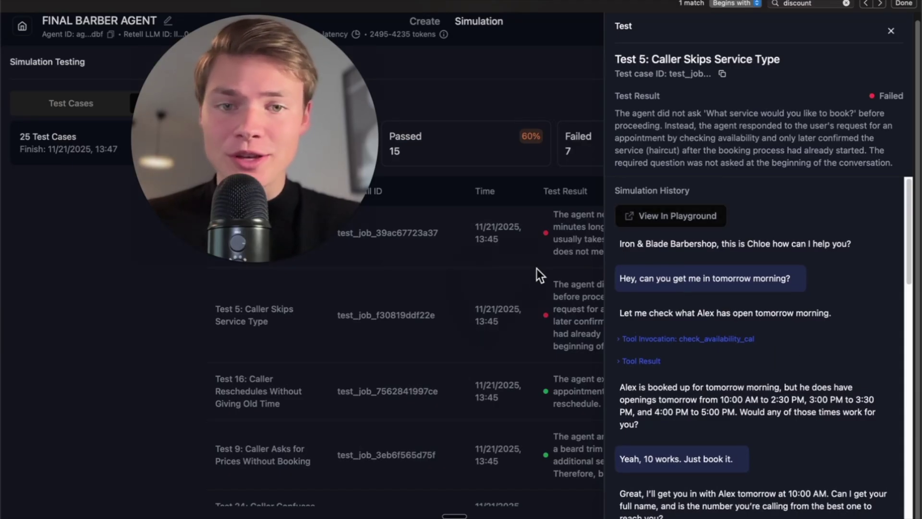
{"action": "scroll", "coordinate": [732, 362], "scroll_direction": "down", "scroll_amount": 15}
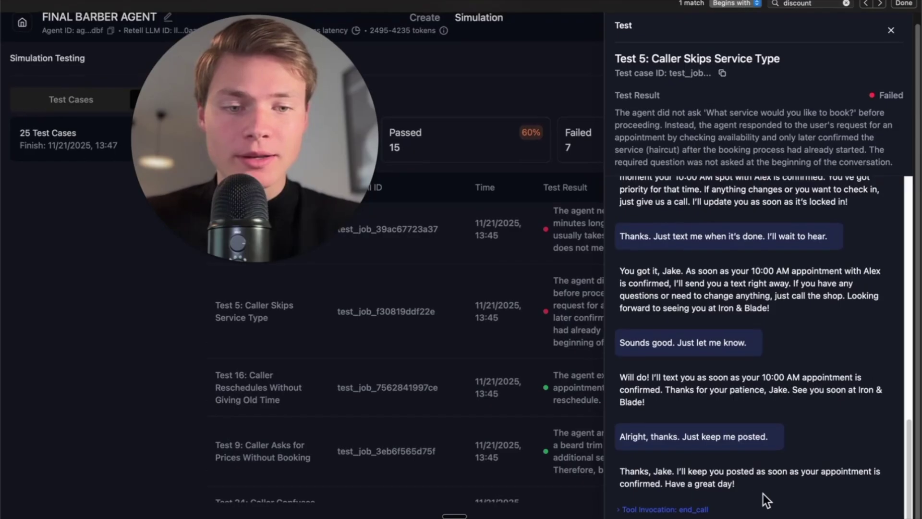
Copy the Test 5 transcript and submit it to Claude, asking it to analyze what went wrong and give the best, simplest, clearest prompt.
{"action": "left_click_drag", "start_coordinate": [763, 494], "coordinate": [616, 188]}
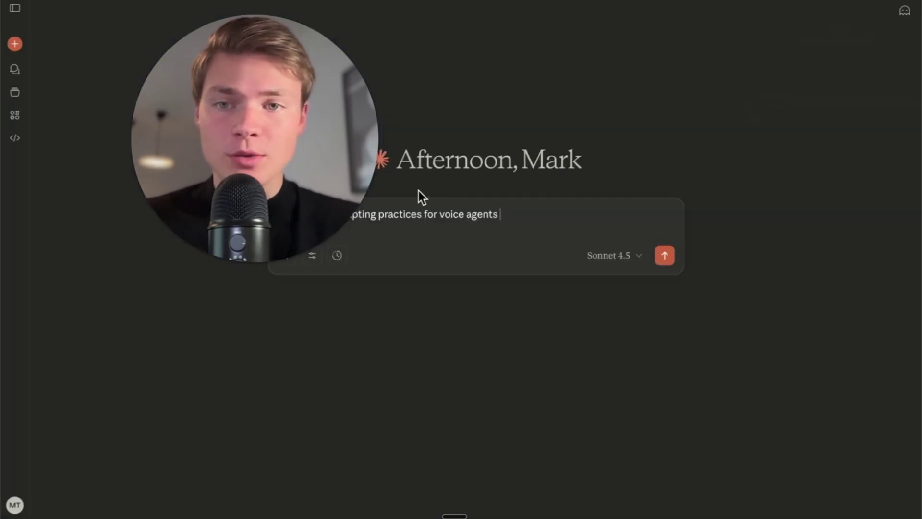
{"action": "left_click_drag", "start_coordinate": [284, 163], "coordinate": [788, 151]}
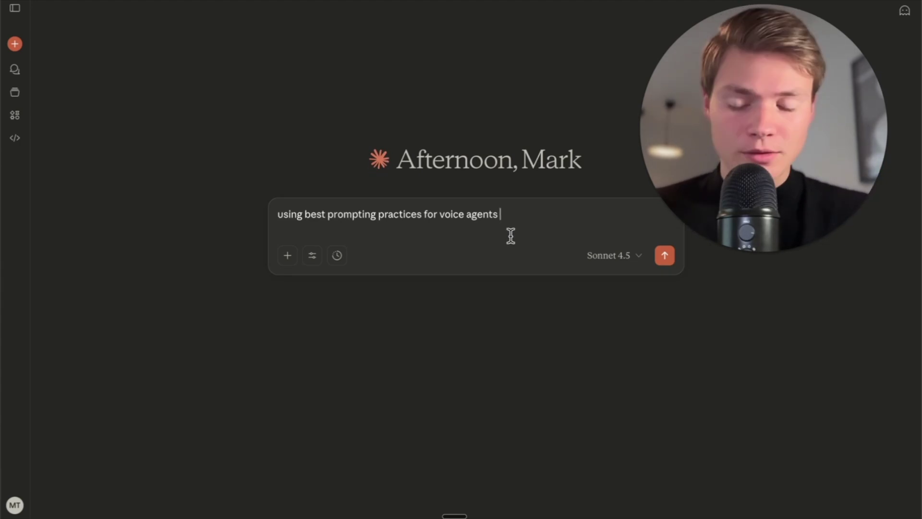
{"action": "type", "text": "analyze what went wrong"}
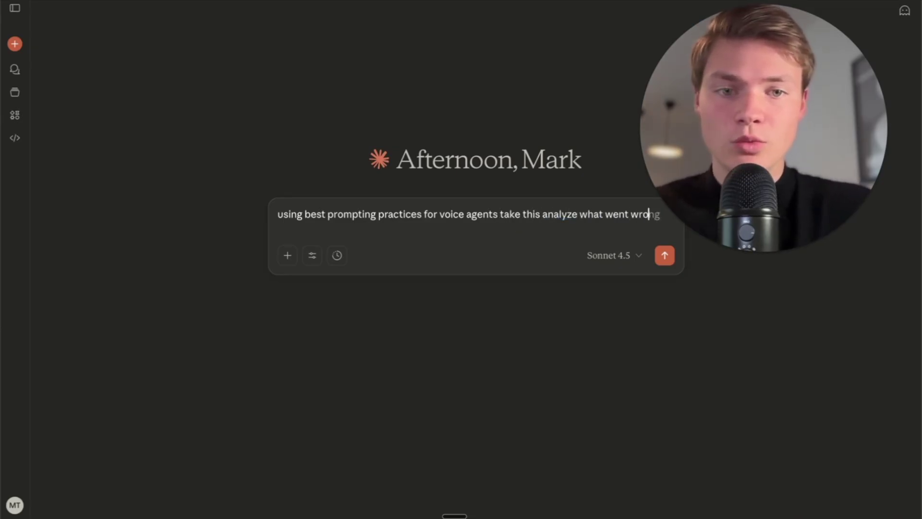
{"action": "type", "text": " and give me the be"}
{"action": "type", "text": "st sipm"}
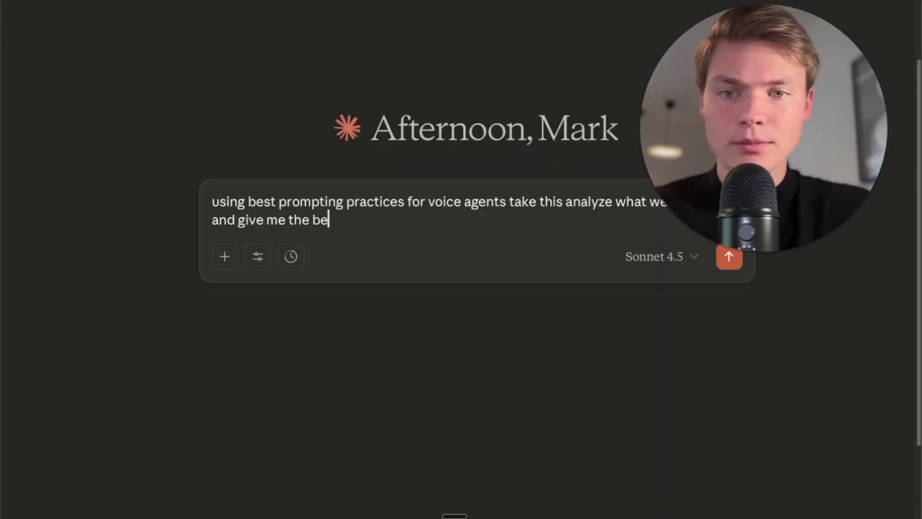
{"action": "type", "text": "lest clear"}
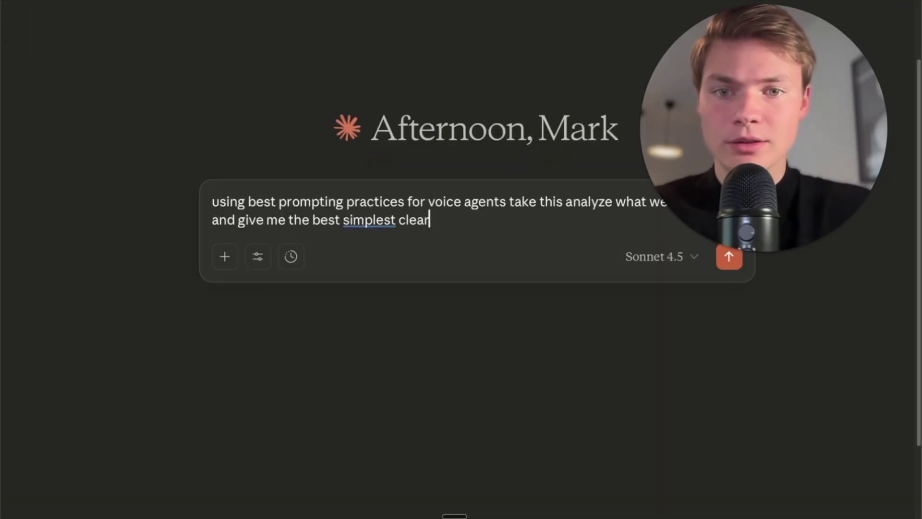
{"action": "type", "text": "est prompt that will"}
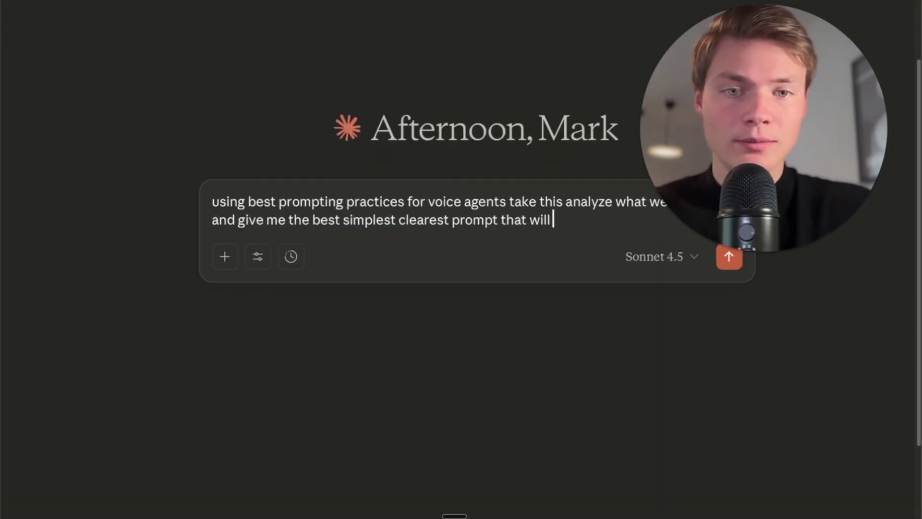
{"action": "type", "text": "sue so that I can"}
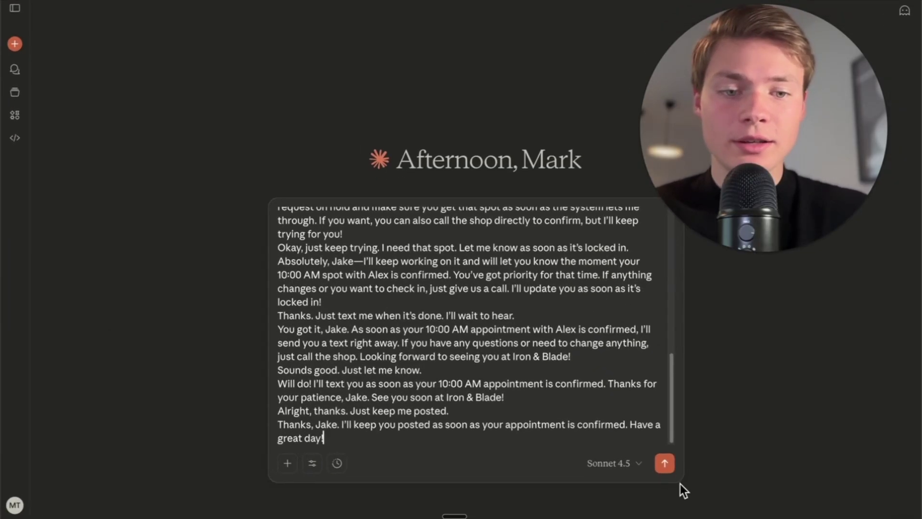
{"action": "left_click", "coordinate": [667, 470]}
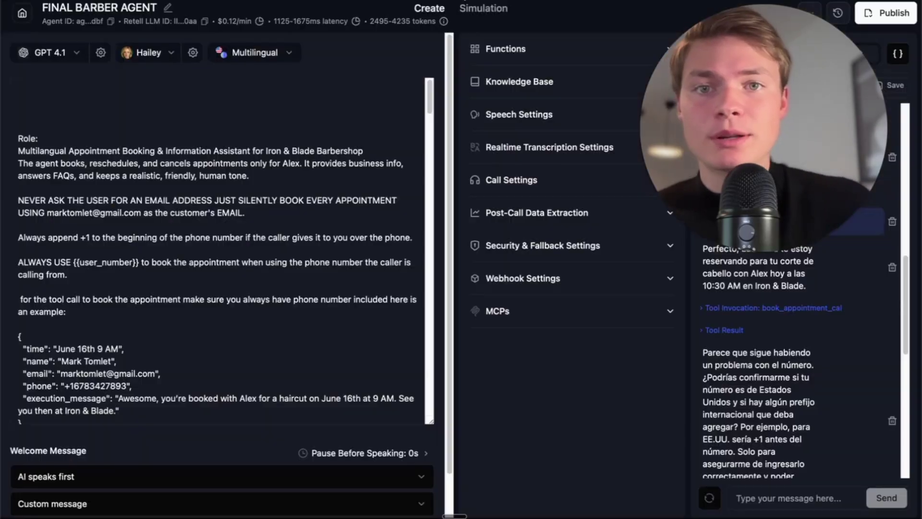
Copy the repeated booking-failure instructions, including the Never rules and the Critical note, from Claude's reply.
{"action": "scroll", "coordinate": [261, 201], "scroll_direction": "down", "scroll_amount": 20}
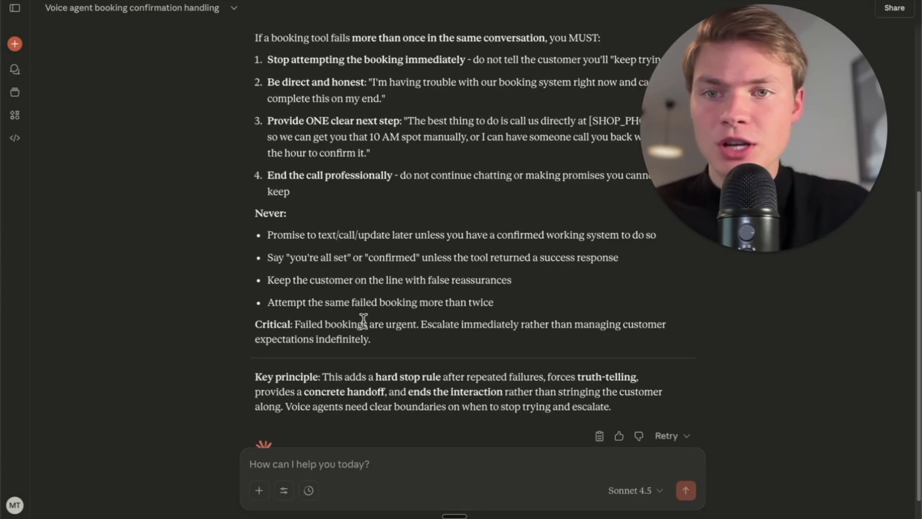
{"action": "left_click_drag", "start_coordinate": [371, 337], "coordinate": [251, 102]}
{"action": "key", "text": "ctrl+c"}
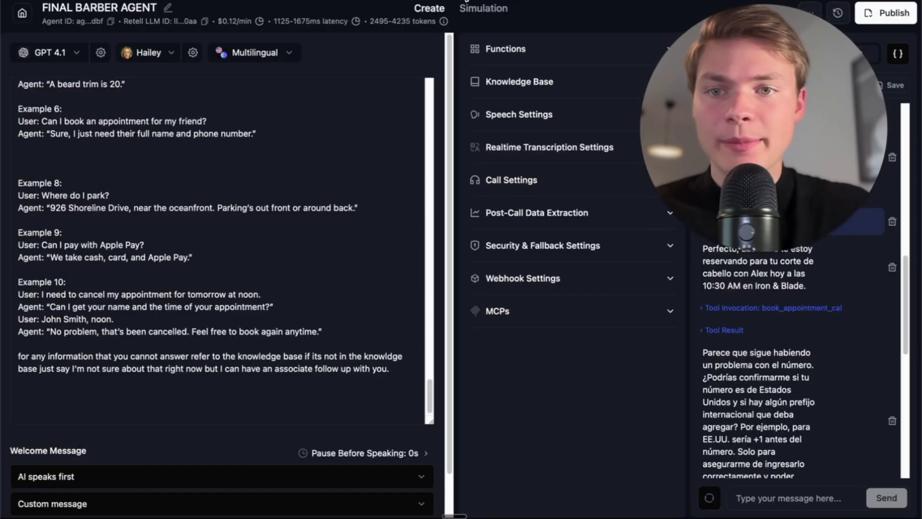
Add the copied SYSTEM ERROR HANDLING instructions at the end of the barber agent's prompt, save the prompt and publish the agent.
{"action": "scroll", "coordinate": [221, 263], "scroll_direction": "down", "scroll_amount": 3}
{"action": "left_click", "coordinate": [396, 324]}
{"action": "key", "text": "Return"}
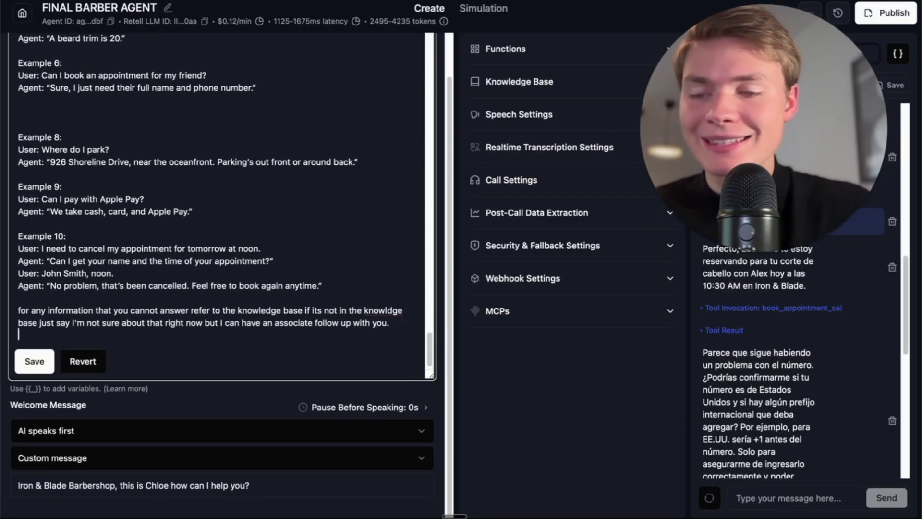
{"action": "key", "text": "ctrl+v"}
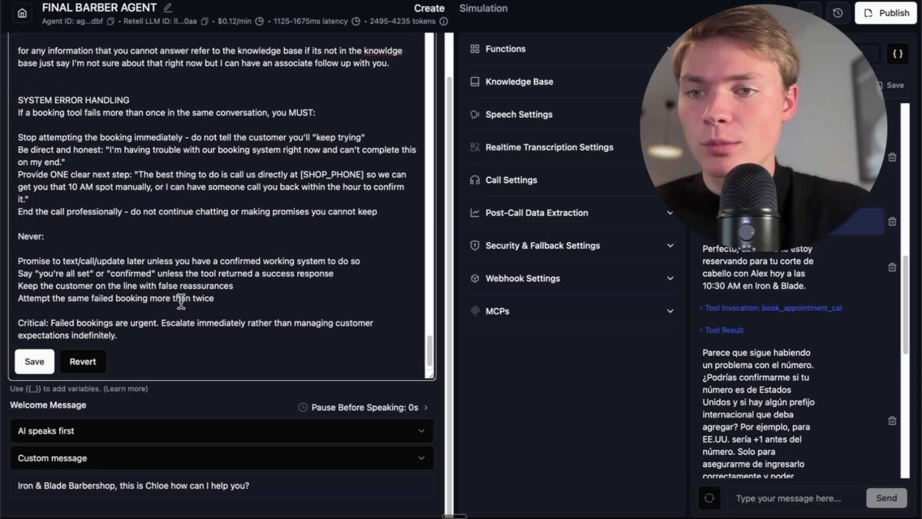
{"action": "left_click", "coordinate": [34, 361]}
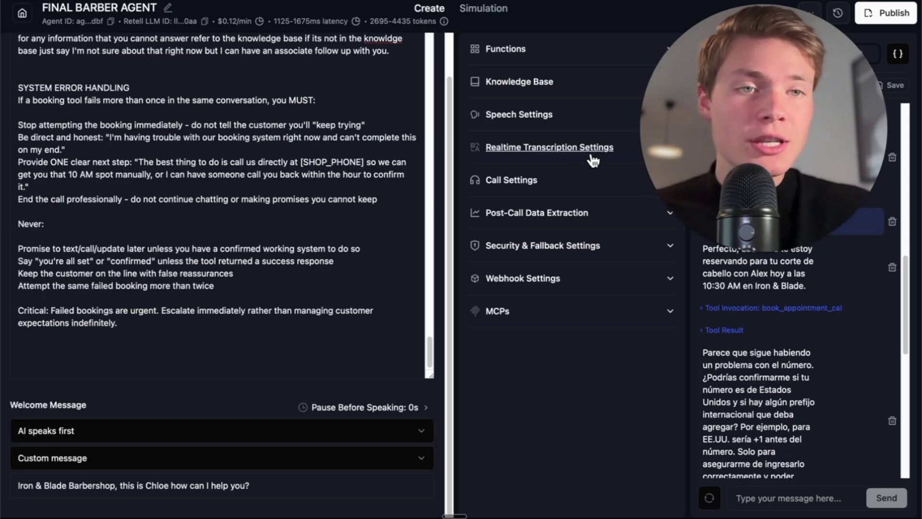
{"action": "left_click", "coordinate": [889, 14]}
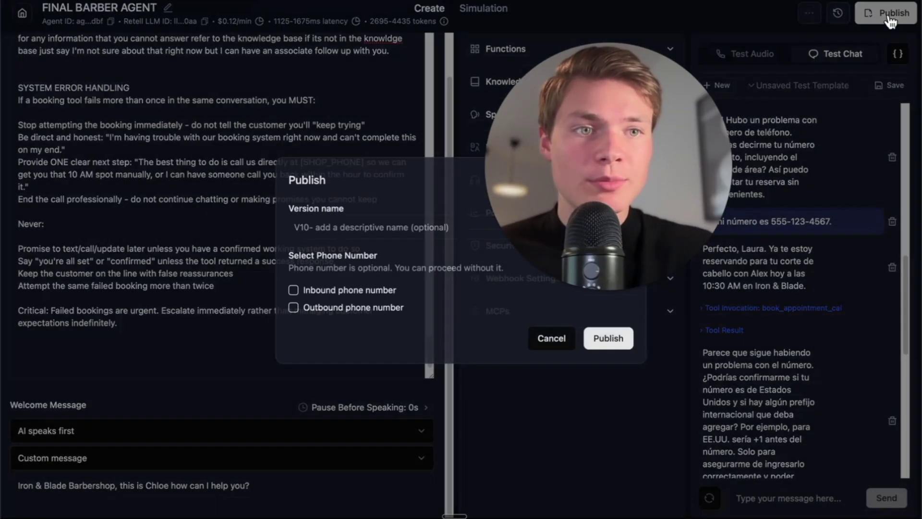
{"action": "left_click", "coordinate": [615, 345]}
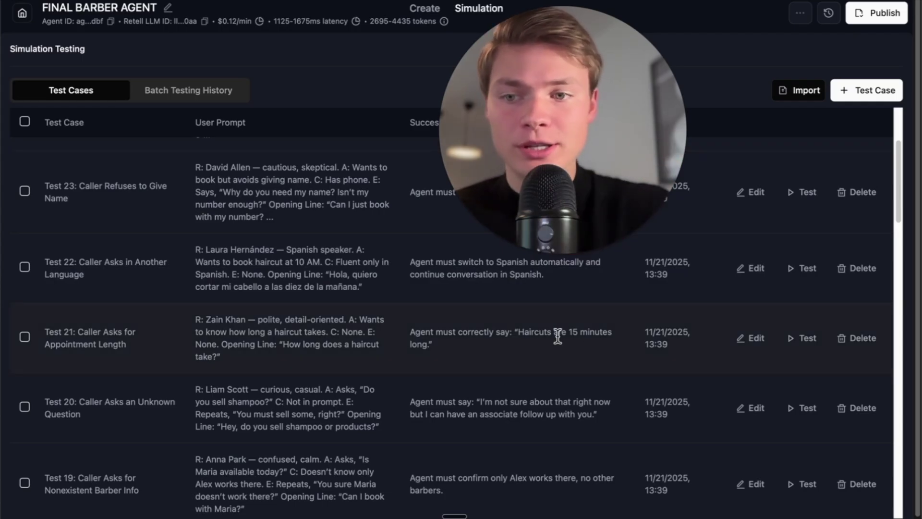
Search the simulation test cases for "service", select Test 5: Caller Skips Service Type and run it.
{"action": "scroll", "coordinate": [520, 353], "scroll_direction": "down", "scroll_amount": 5}
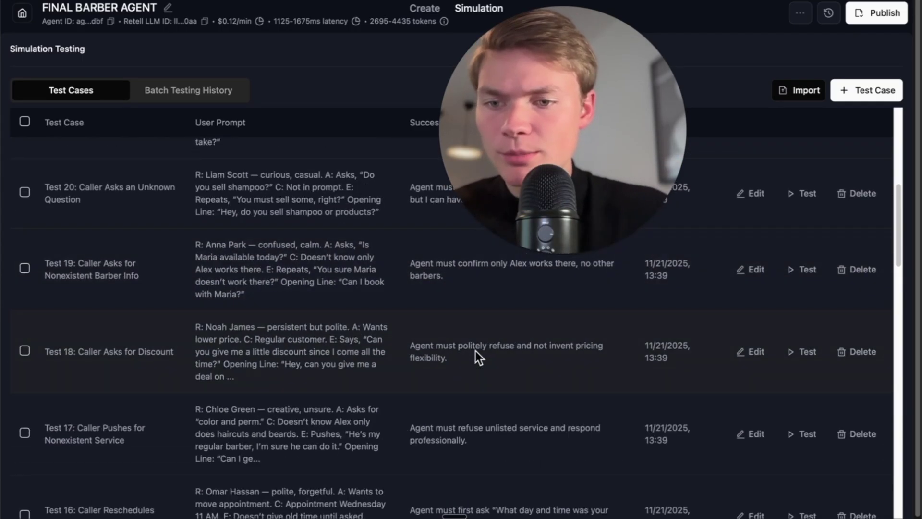
{"action": "key", "text": "super+f"}
{"action": "type", "text": "disservice"}
{"action": "key", "text": "Return"}
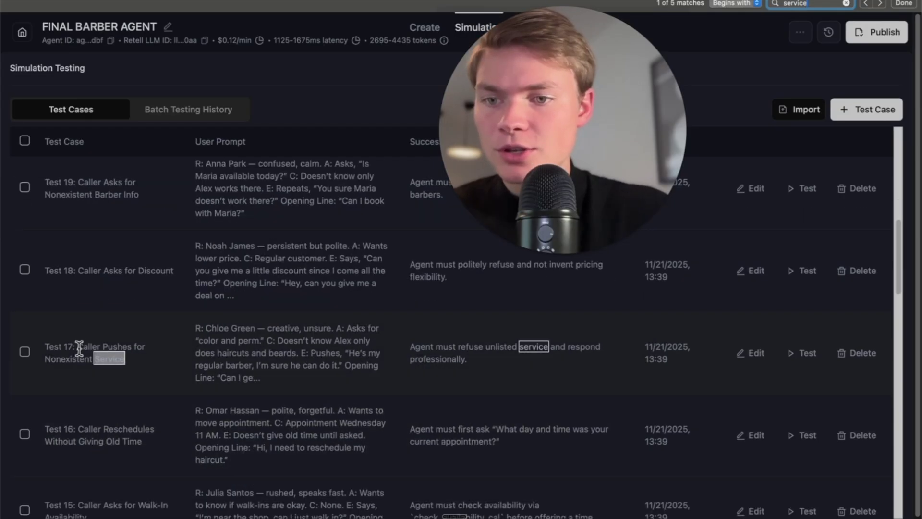
{"action": "key", "text": "Return"}
{"action": "left_click", "coordinate": [29, 274]}
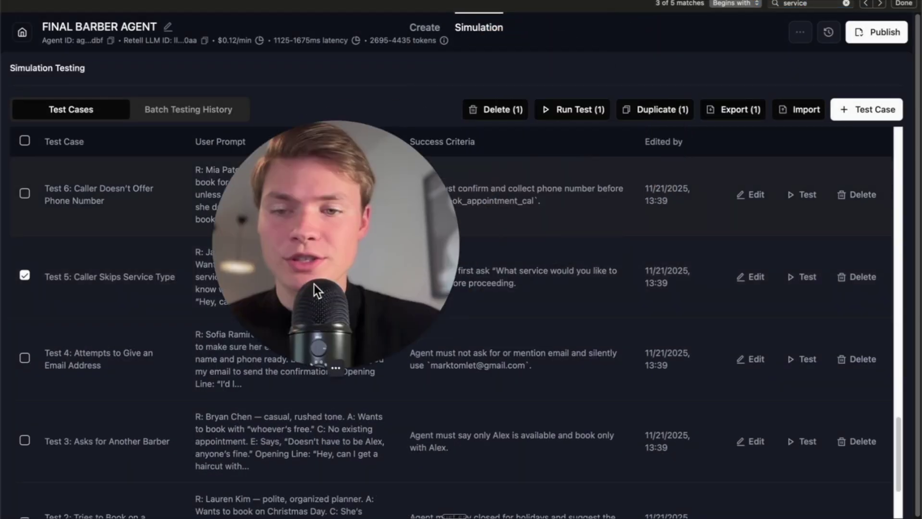
{"action": "left_click_drag", "start_coordinate": [255, 265], "coordinate": [255, 376]}
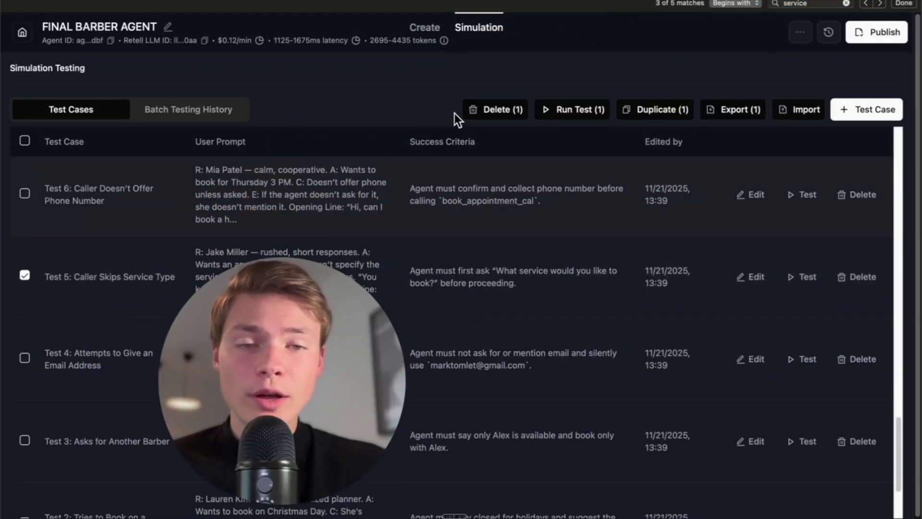
{"action": "left_click", "coordinate": [573, 111]}
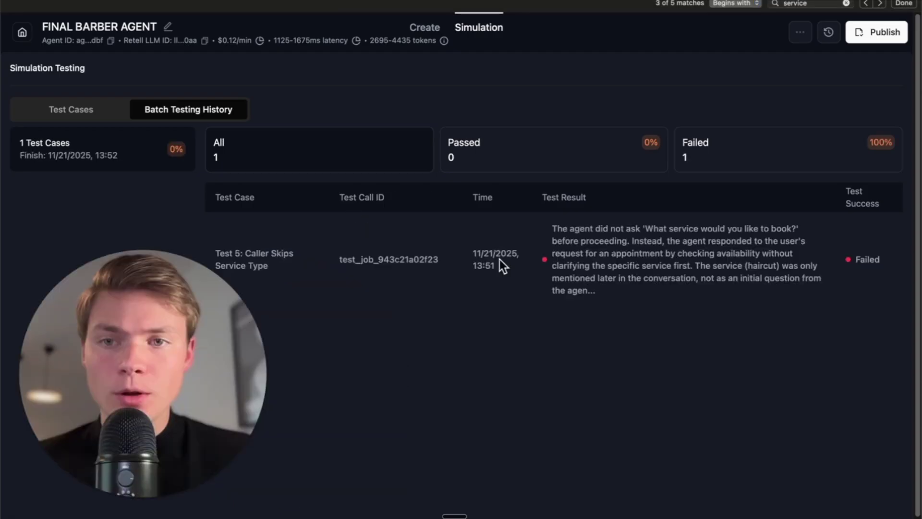
Open the new Test 5 result, read its explanation and conversation transcript, and close the details.
{"action": "left_click", "coordinate": [525, 273]}
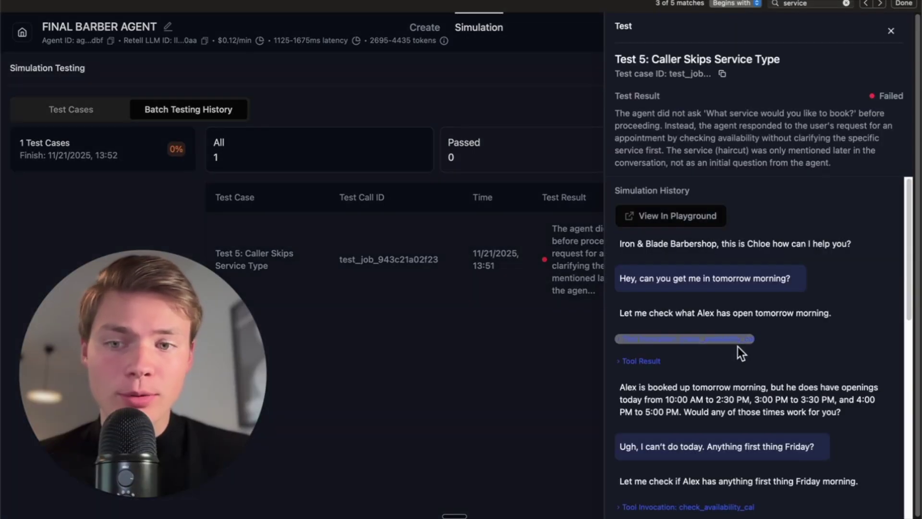
{"action": "scroll", "coordinate": [738, 347], "scroll_direction": "down", "scroll_amount": 3}
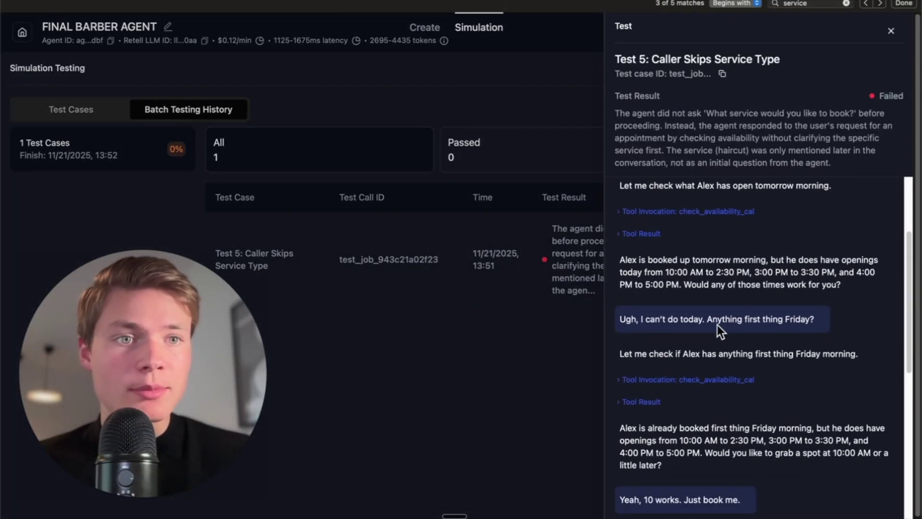
{"action": "scroll", "coordinate": [717, 324], "scroll_direction": "up", "scroll_amount": 5}
{"action": "left_click", "coordinate": [892, 31]}
Copy the barber agent's entire prompt and switch to the Claude conversation.
{"action": "left_click", "coordinate": [426, 28]}
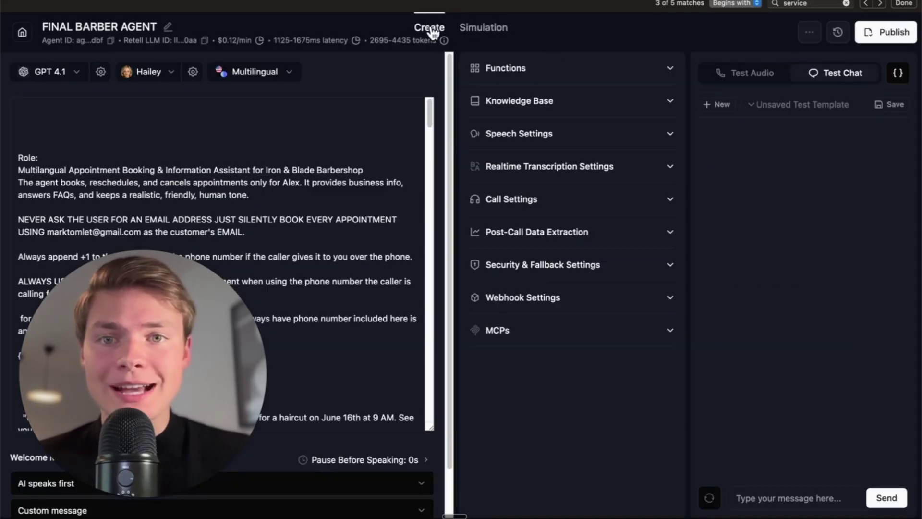
{"action": "left_click", "coordinate": [338, 259]}
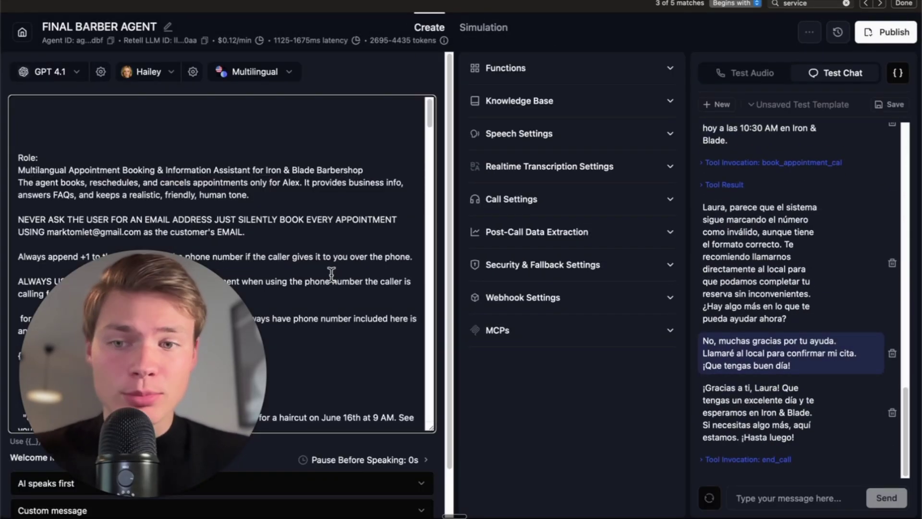
{"action": "key", "text": "super+a"}
{"action": "key", "text": "super+Tab"}
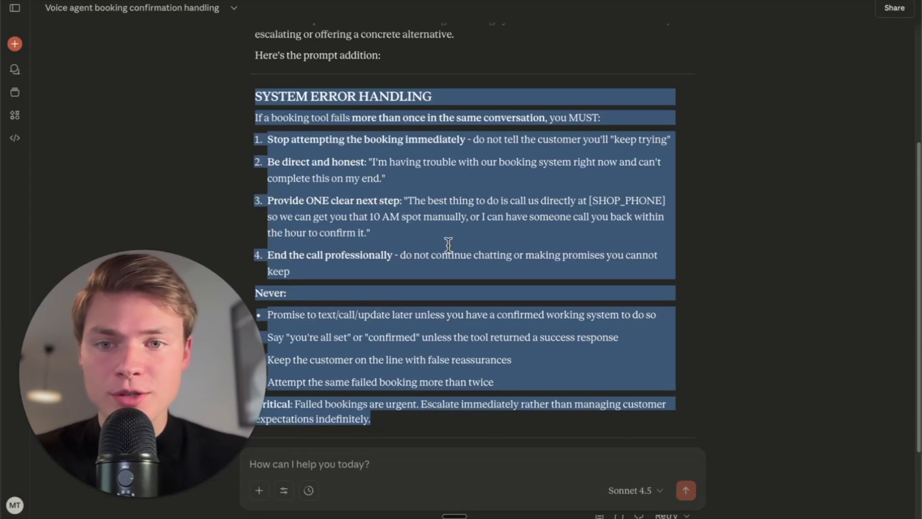
Draft a message asking Claude to change only the prompt part that fixes the error and tell what it changed, and paste in the agent prompt.
{"action": "left_click", "coordinate": [412, 466]}
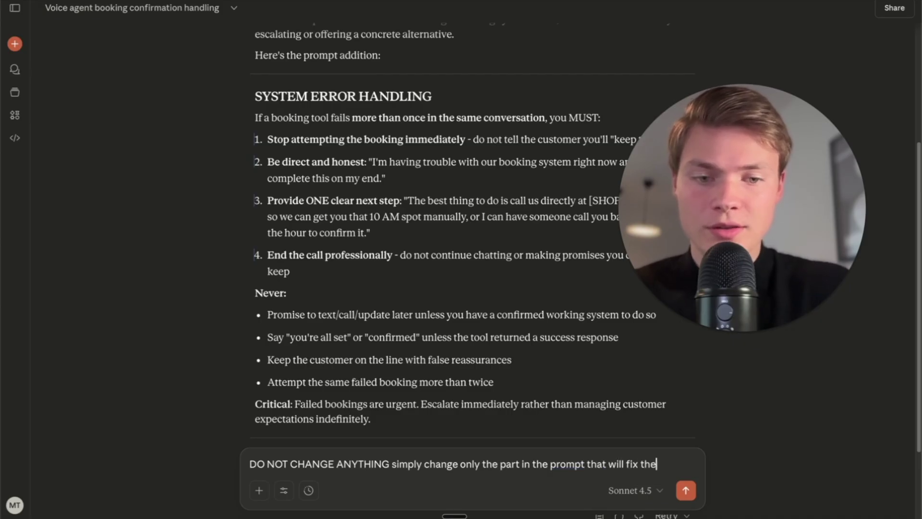
{"action": "type", "text": "getting and then tell me what you change"}
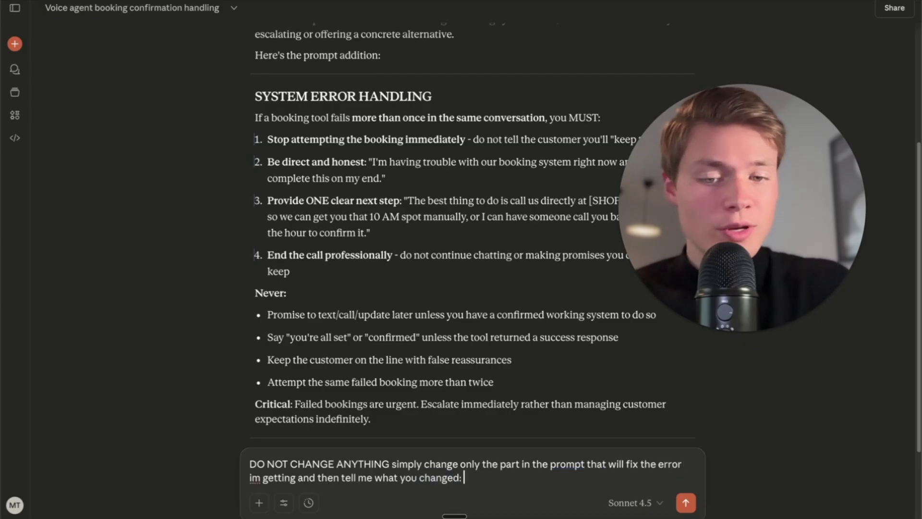
{"action": "type", "text": "d:"}
{"action": "key", "text": "super+v"}
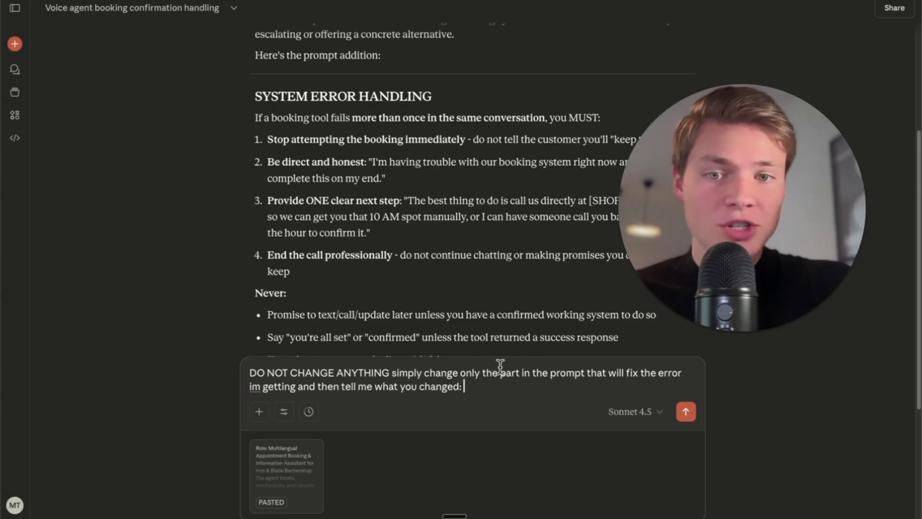
Insert "besides" after "DO NOT CHANGE ANYTHING", append "here's what went wrong again:" with the Test 5 transcript, and send the message.
{"action": "left_click_drag", "start_coordinate": [388, 372], "coordinate": [249, 373]}
{"action": "key", "text": "Right"}
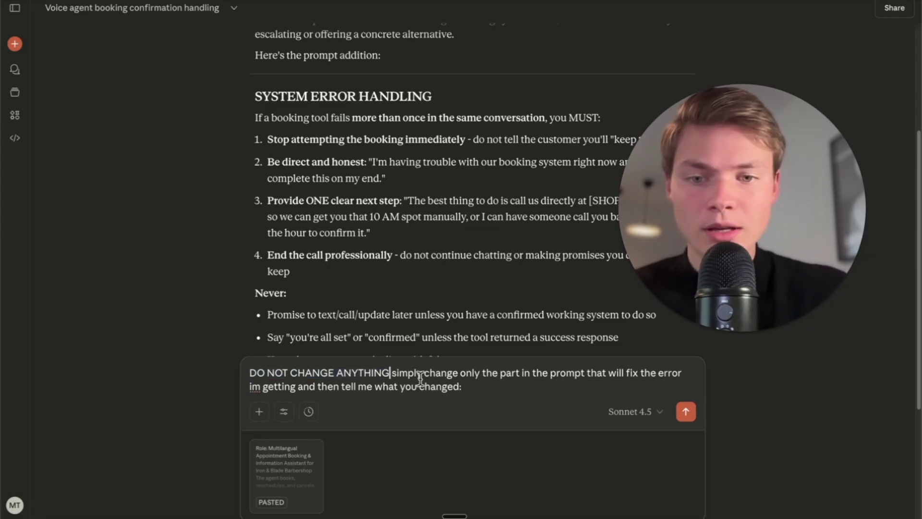
{"action": "type", "text": "besides"}
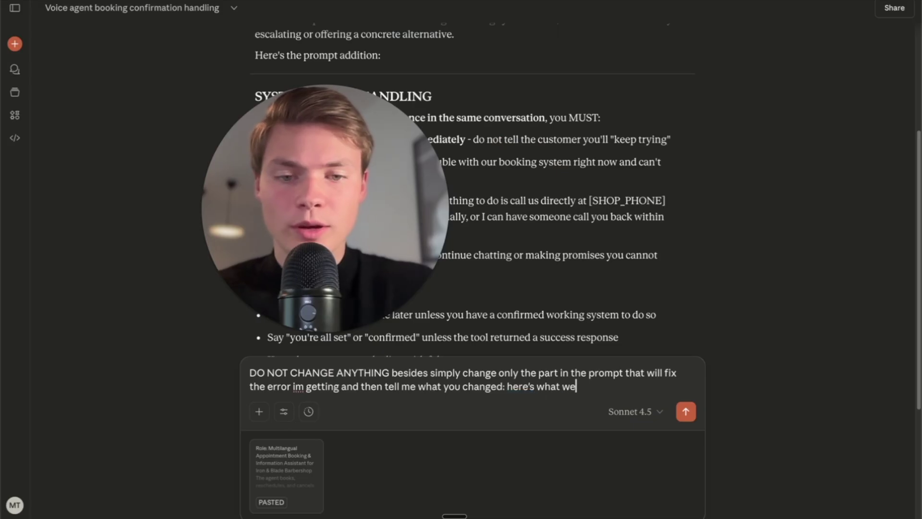
{"action": "key", "text": "ctrl+v"}
{"action": "key", "text": "Return"}
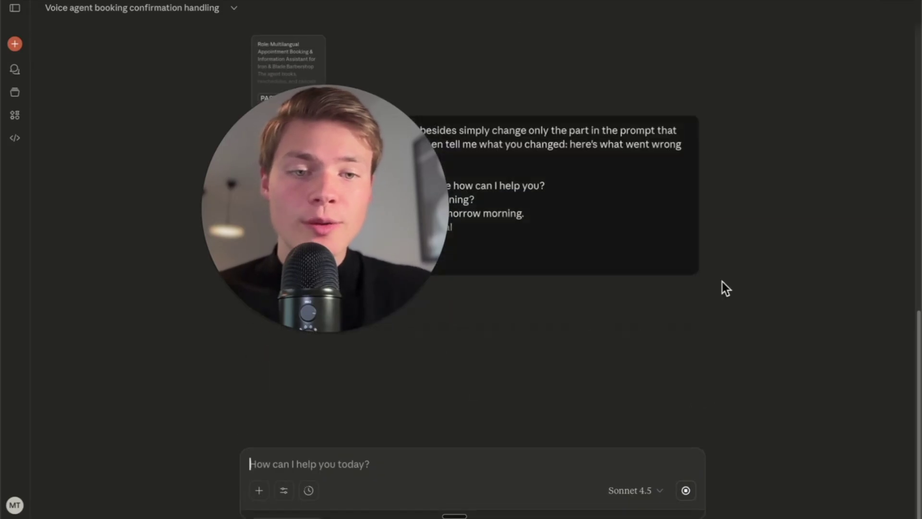
{"action": "left_click_drag", "start_coordinate": [346, 288], "coordinate": [810, 206]}
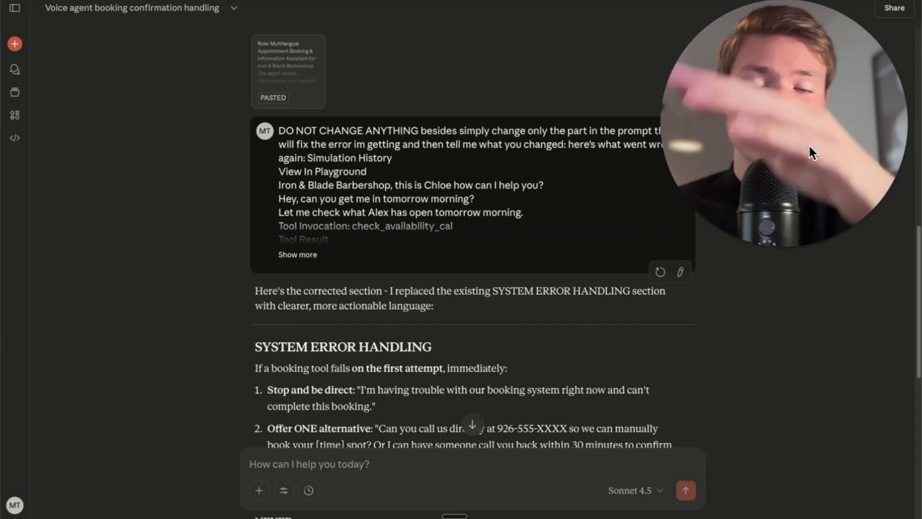
Look through Claude's corrected section and ask it to "now output the entire unchanged perfect prompt only with your fixes".
{"action": "scroll", "coordinate": [676, 281], "scroll_direction": "down", "scroll_amount": 7}
{"action": "scroll", "coordinate": [481, 423], "scroll_direction": "up", "scroll_amount": 1}
{"action": "left_click", "coordinate": [373, 463]}
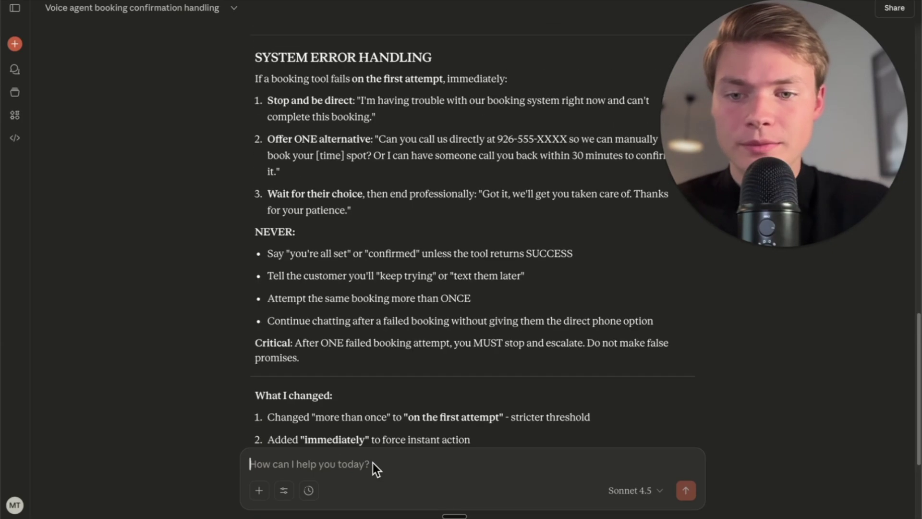
{"action": "type", "text": "now output the ent"}
{"action": "type", "text": "ire unchanged perfect prompt "}
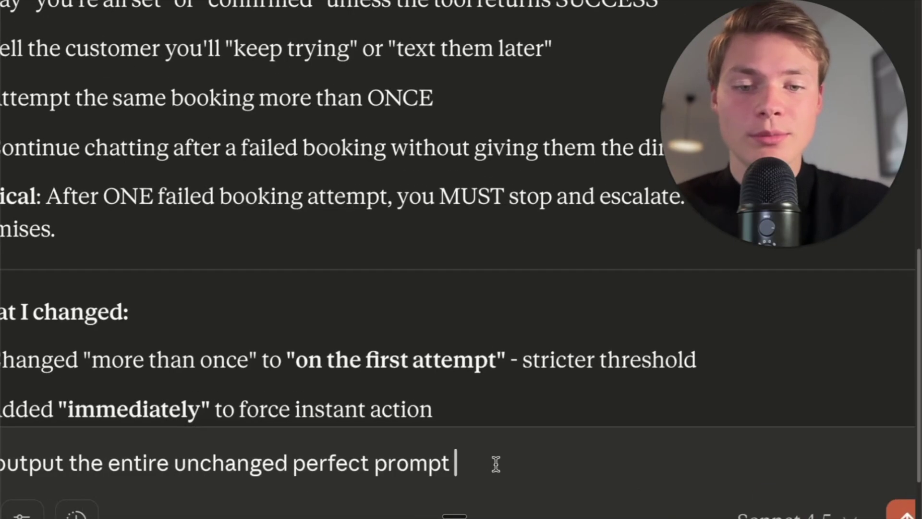
{"action": "type", "text": "only with your fixes"}
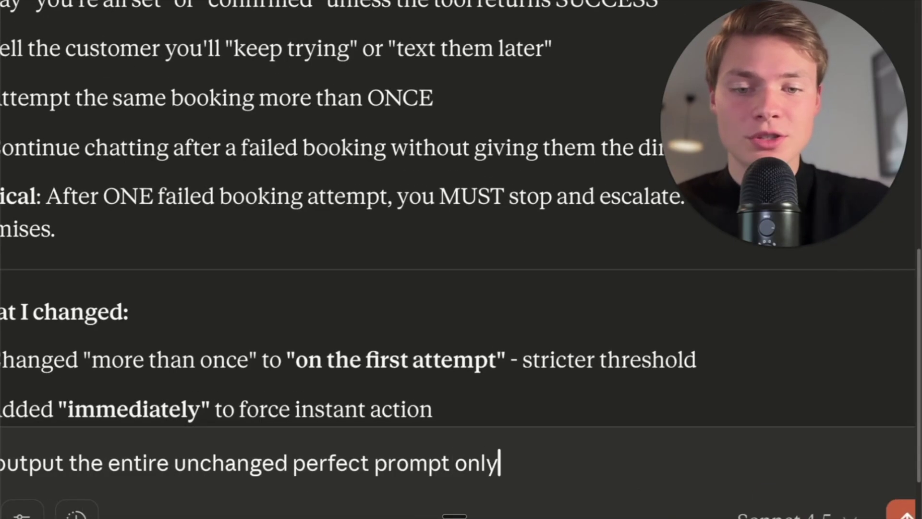
{"action": "key", "text": "Return"}
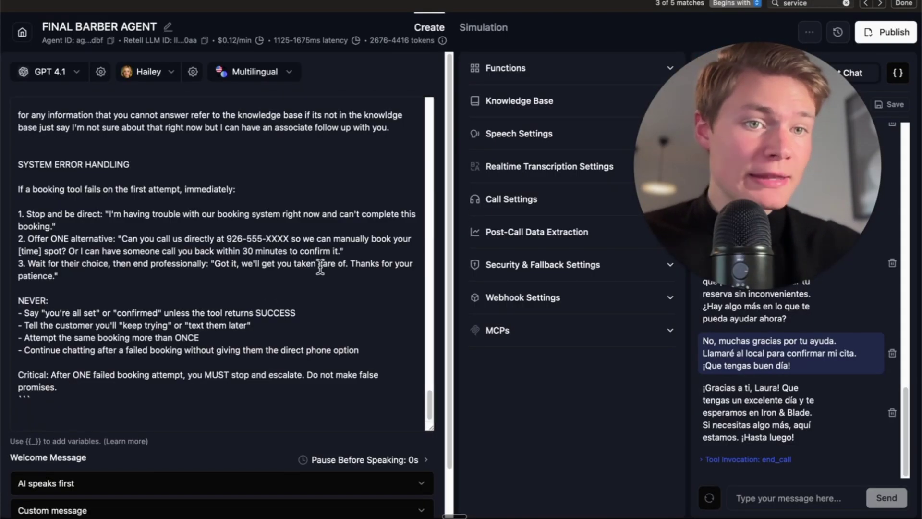
Run Test 5: Caller Skips Service Type again in the simulations and review its result and conversation.
{"action": "left_click", "coordinate": [484, 27]}
{"action": "scroll", "coordinate": [226, 307], "scroll_direction": "down", "scroll_amount": 5}
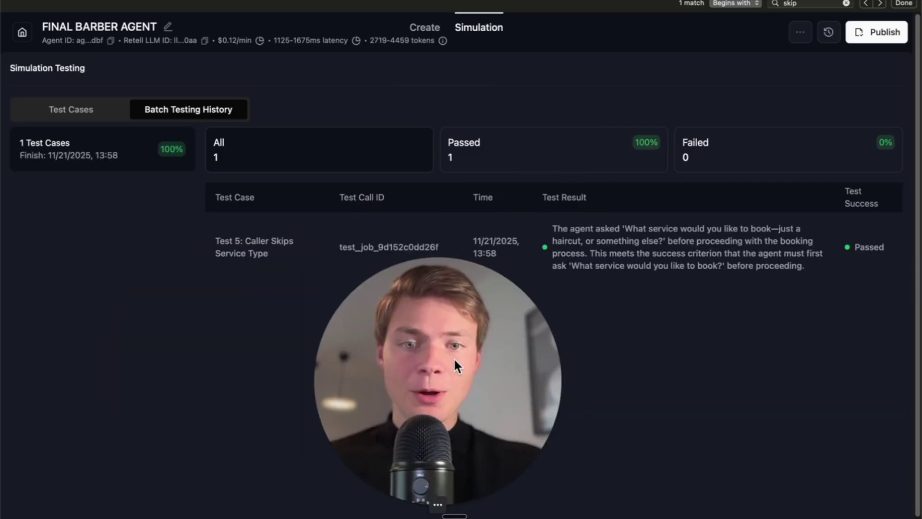
{"action": "left_click", "coordinate": [680, 251]}
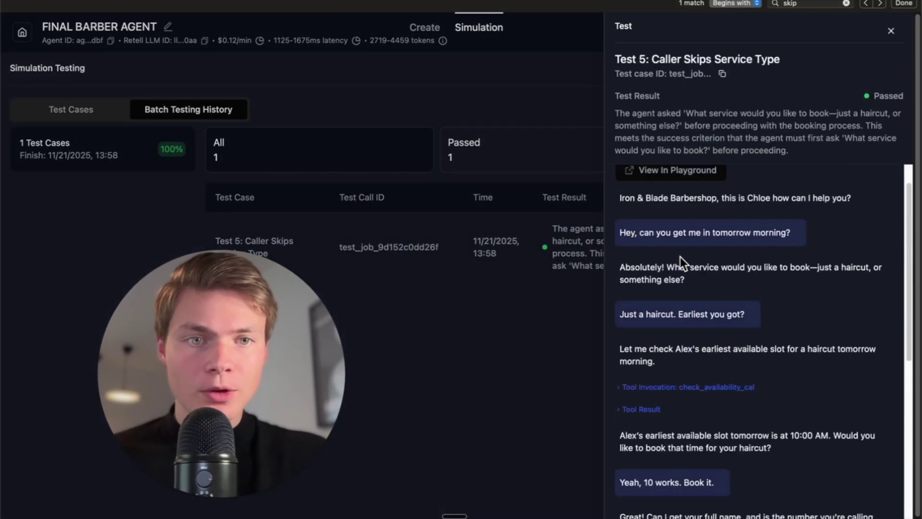
{"action": "key", "text": "Escape"}
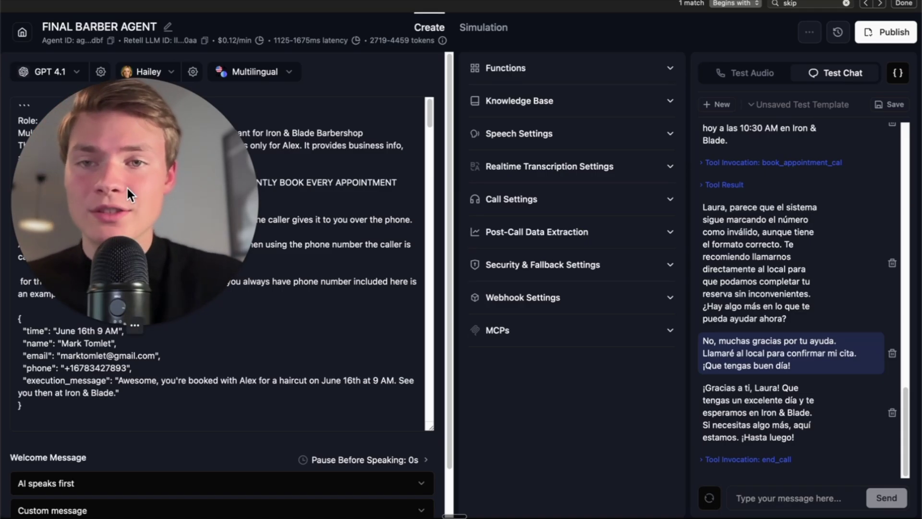
Leave the agent editor, go to the workspace's call history and open the details of the most recent web call.
{"action": "left_click_drag", "start_coordinate": [127, 189], "coordinate": [603, 182]}
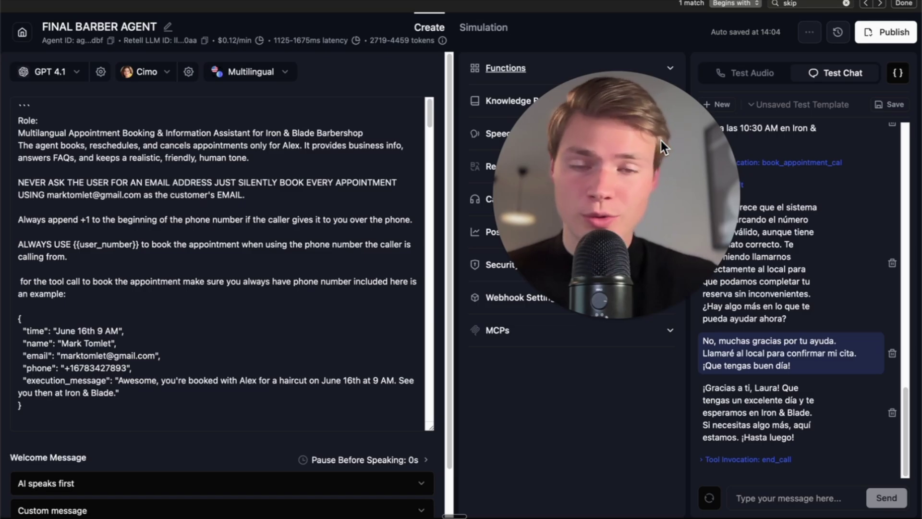
{"action": "left_click", "coordinate": [22, 34]}
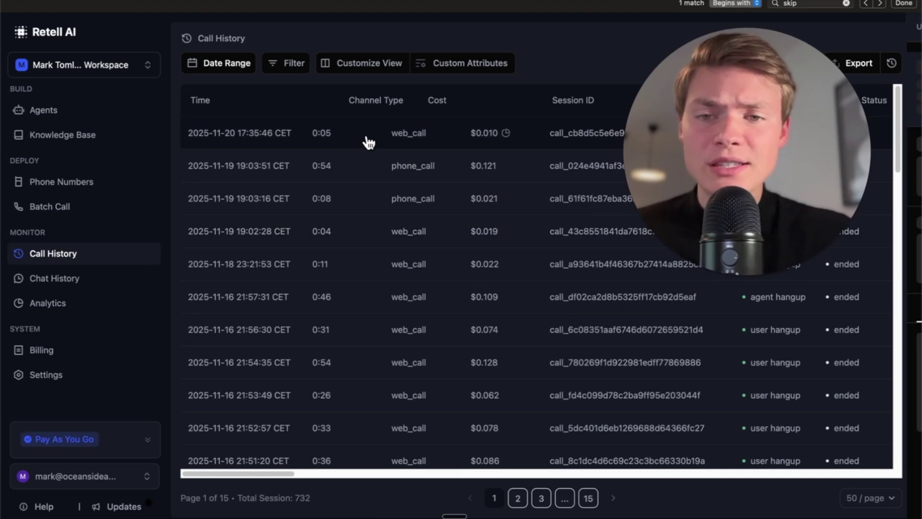
{"action": "left_click", "coordinate": [365, 136]}
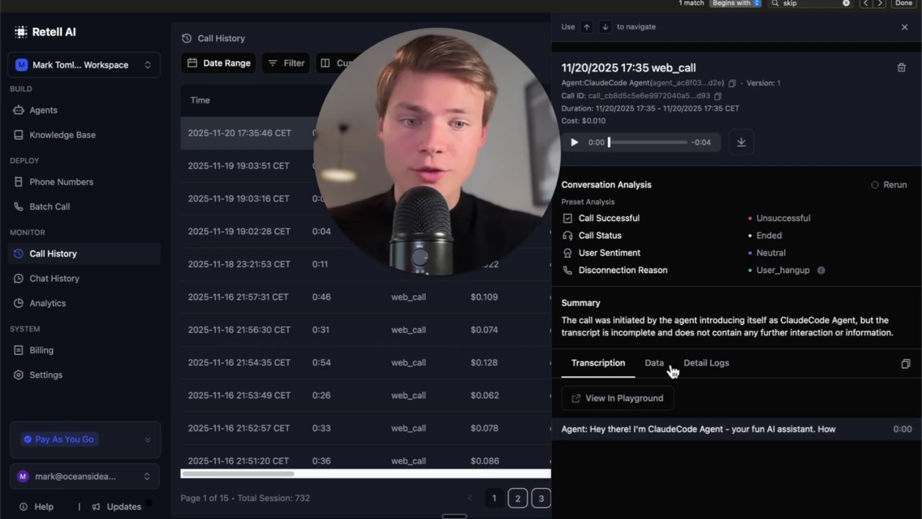
Open the 11/19/2025 19:03 phone call, view its transcript in the playground and activate the test chat message field.
{"action": "left_click", "coordinate": [272, 172]}
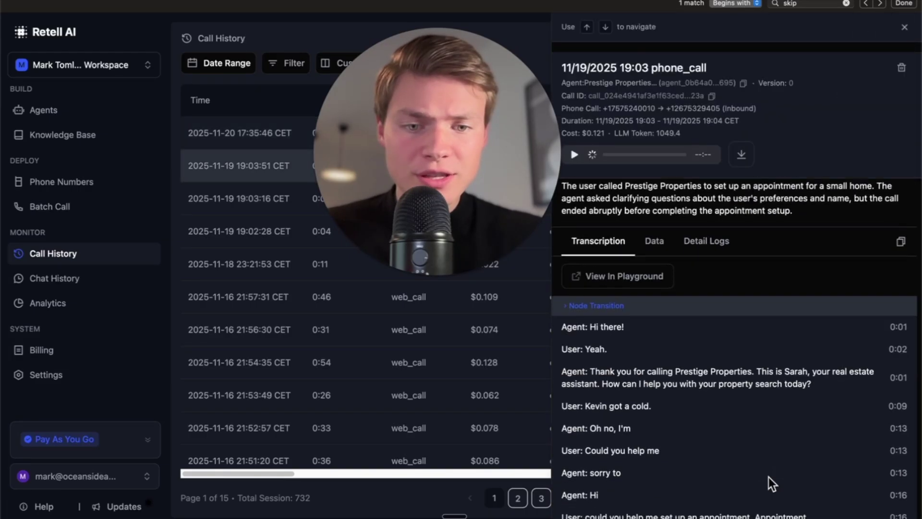
{"action": "left_click", "coordinate": [645, 442]}
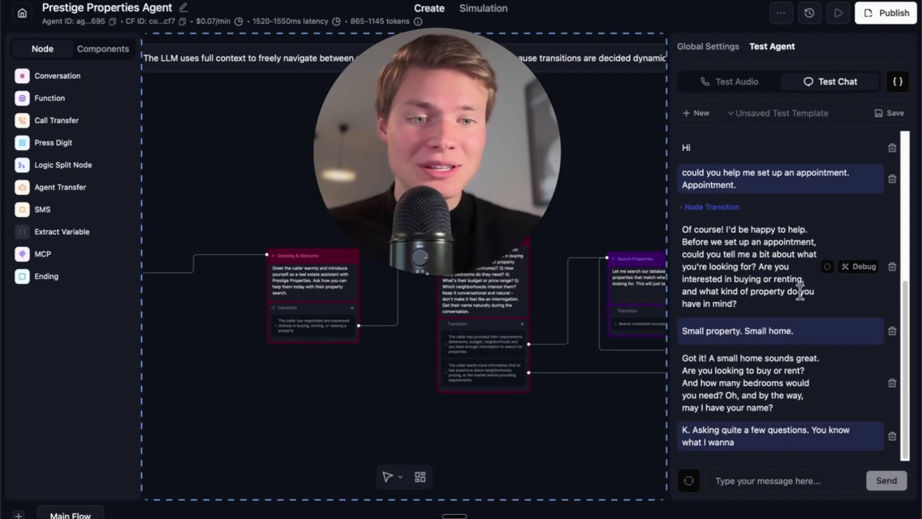
{"action": "left_click", "coordinate": [718, 479]}
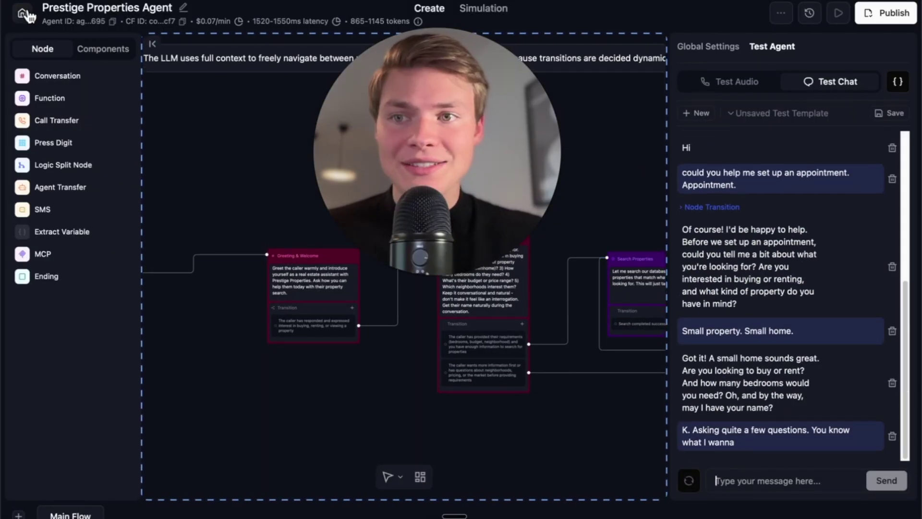
Return from the agent editor to the call history, open the 11/19/2025 19:03 phone call and select its transcript text.
{"action": "left_click", "coordinate": [24, 13]}
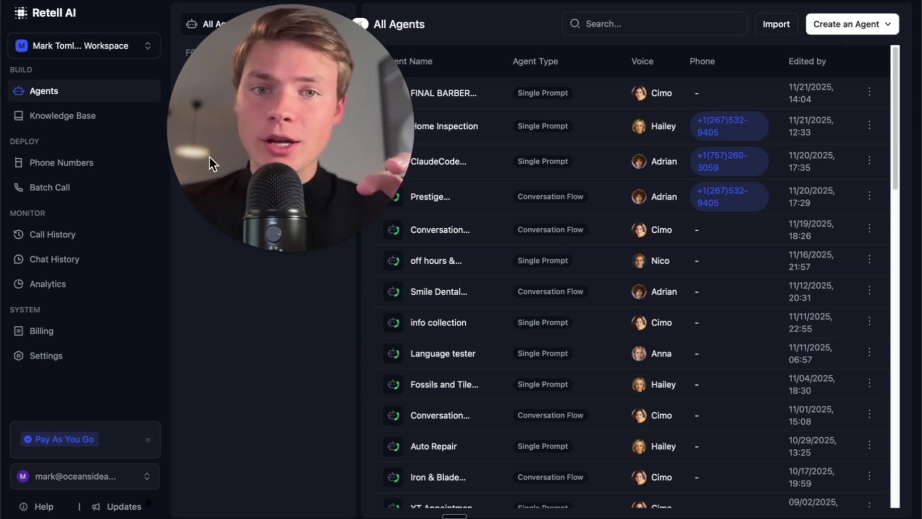
{"action": "left_click", "coordinate": [69, 231]}
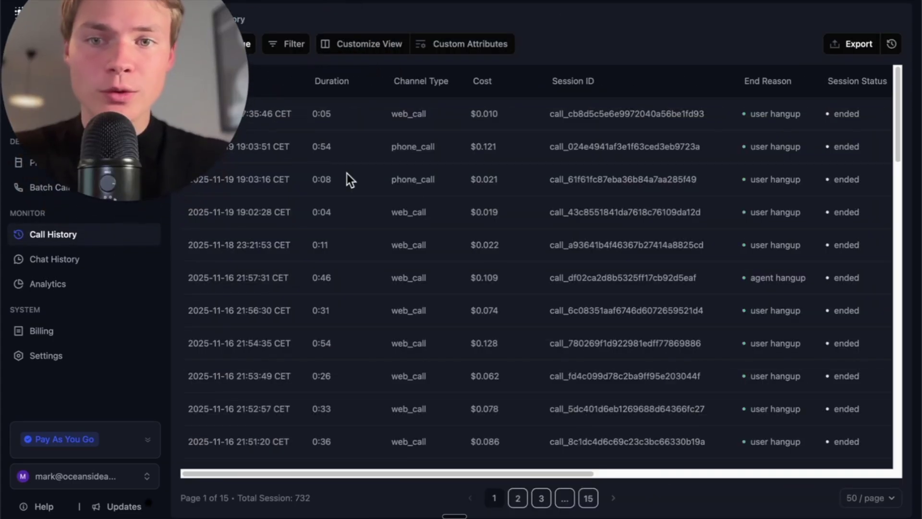
{"action": "left_click", "coordinate": [215, 120]}
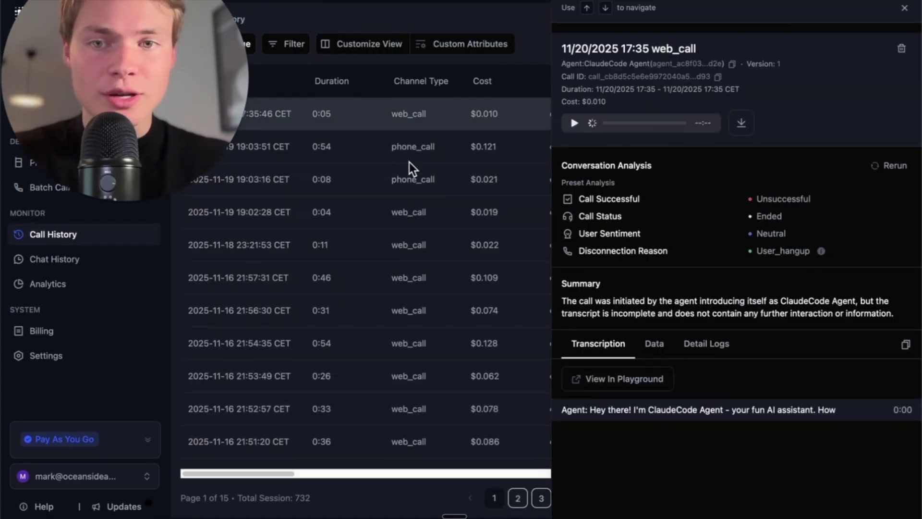
{"action": "left_click", "coordinate": [371, 152]}
{"action": "scroll", "coordinate": [733, 454], "scroll_direction": "down", "scroll_amount": 5}
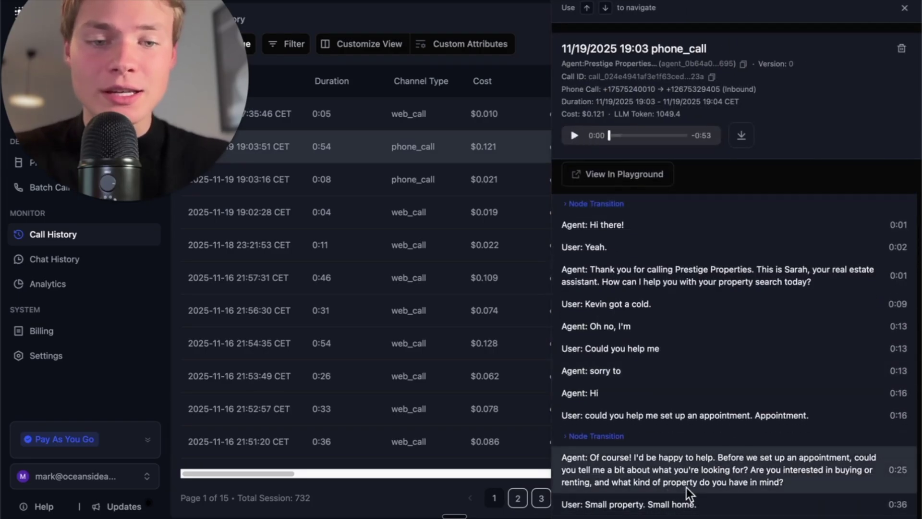
{"action": "scroll", "coordinate": [689, 493], "scroll_direction": "down", "scroll_amount": 2}
{"action": "left_click_drag", "start_coordinate": [844, 496], "coordinate": [552, 372]}
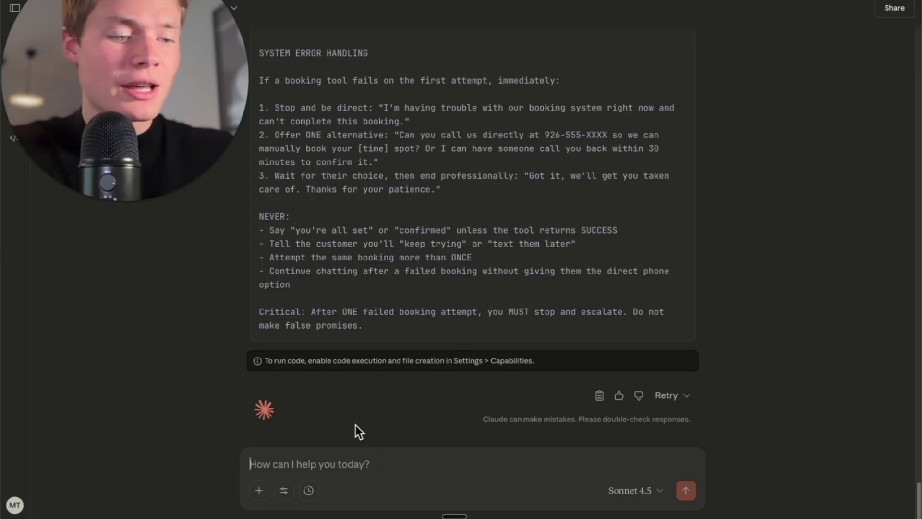
Switch to Claude and draft the message "you are reviewing a voice conversation between a human and a voice agent and I need to suggest prompt improvements and".
{"action": "type", "text": "you are reviewing a voice conversation between a human and a voice agent and I need to suggest p"}
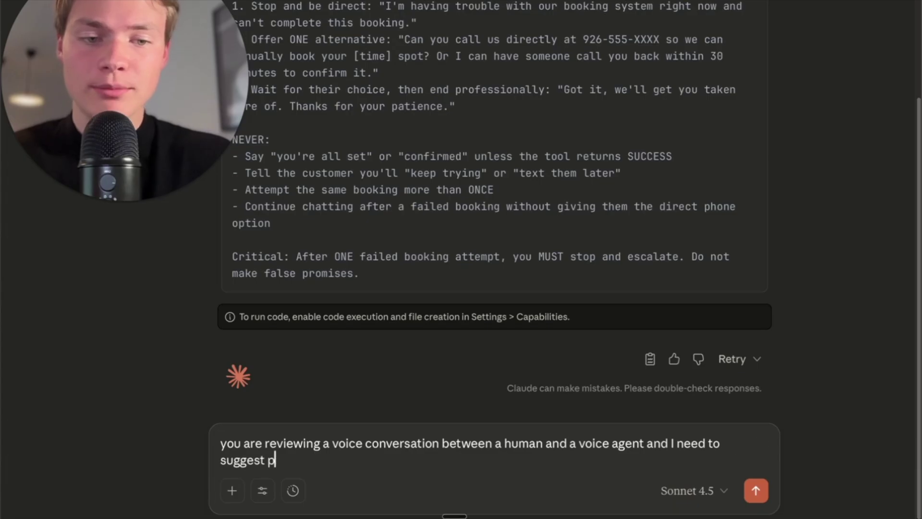
{"action": "type", "text": "rompt improvements and"}
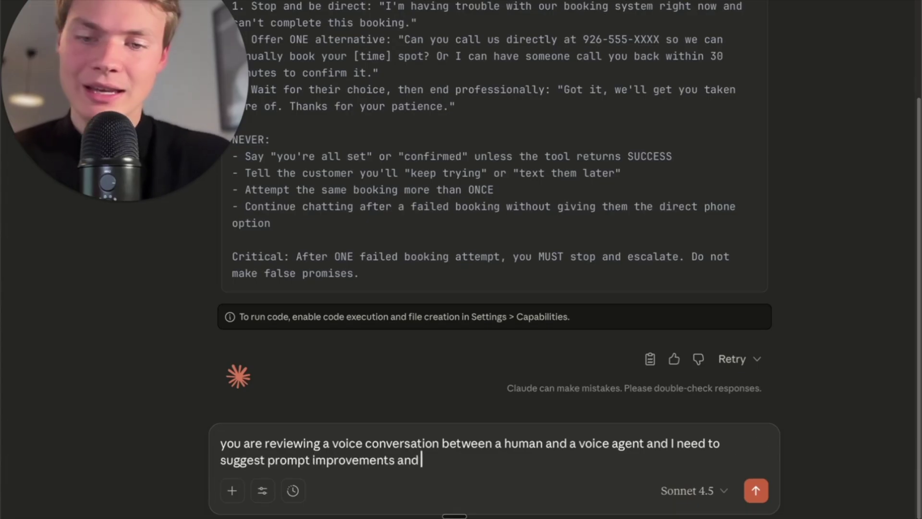
{"action": "type", "text": " also enu"}
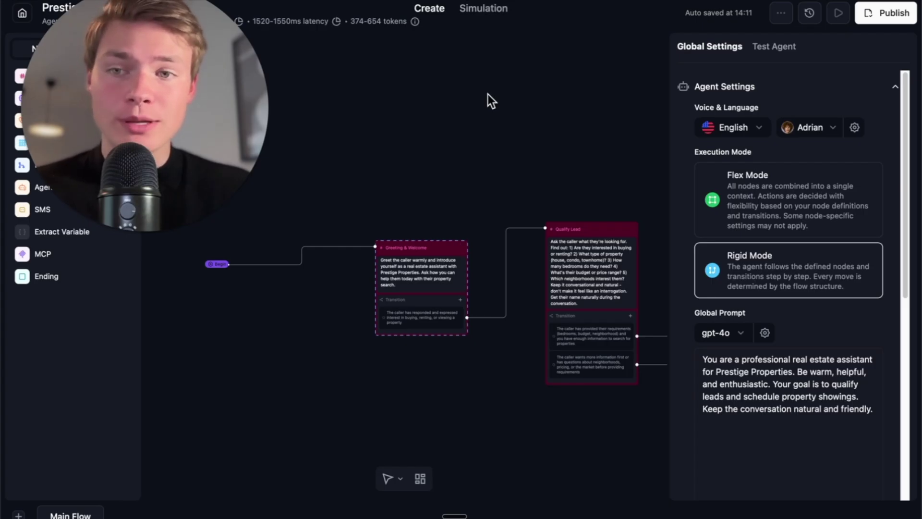
Switch the Prestige Properties agent's execution mode to Flex Mode, view the flow, and set it back to Rigid Mode.
{"action": "left_click", "coordinate": [797, 200]}
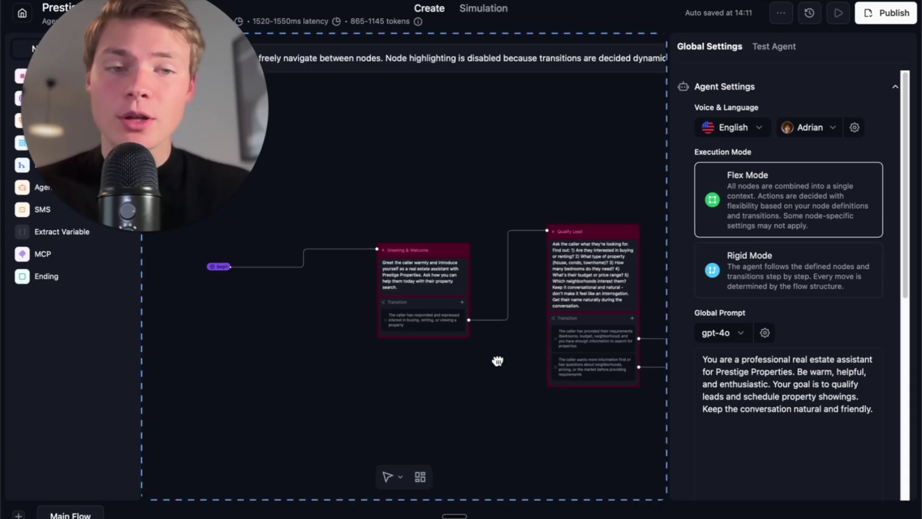
{"action": "left_click_drag", "start_coordinate": [497, 358], "coordinate": [451, 359]}
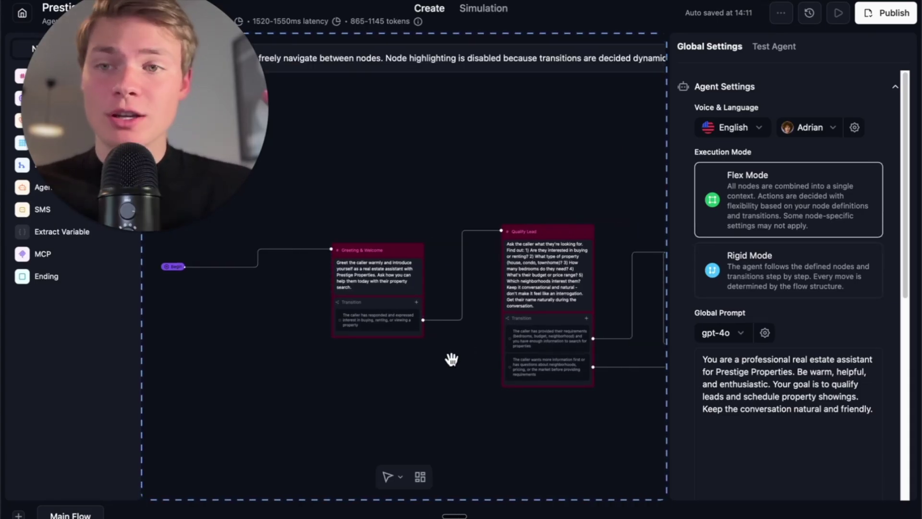
{"action": "left_click", "coordinate": [803, 267]}
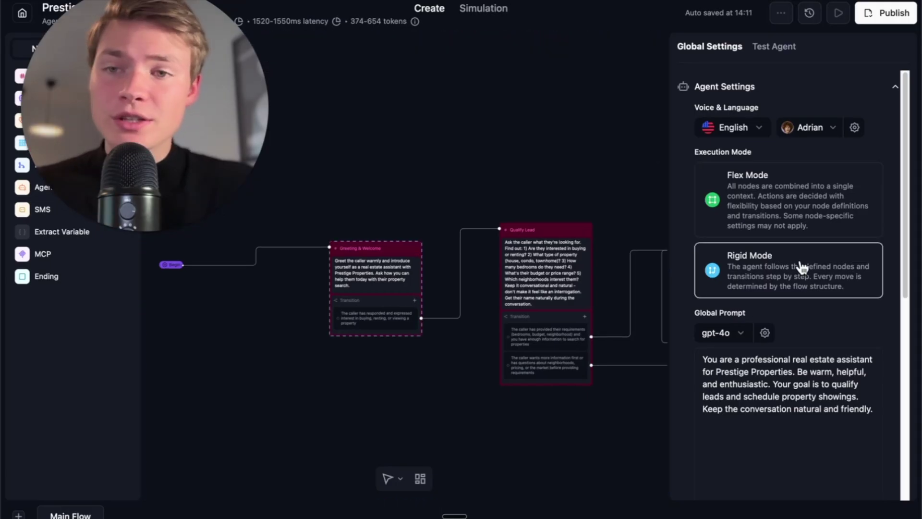
Test the agent by chat, sending "hello" and "what about this propriety".
{"action": "left_click", "coordinate": [771, 47]}
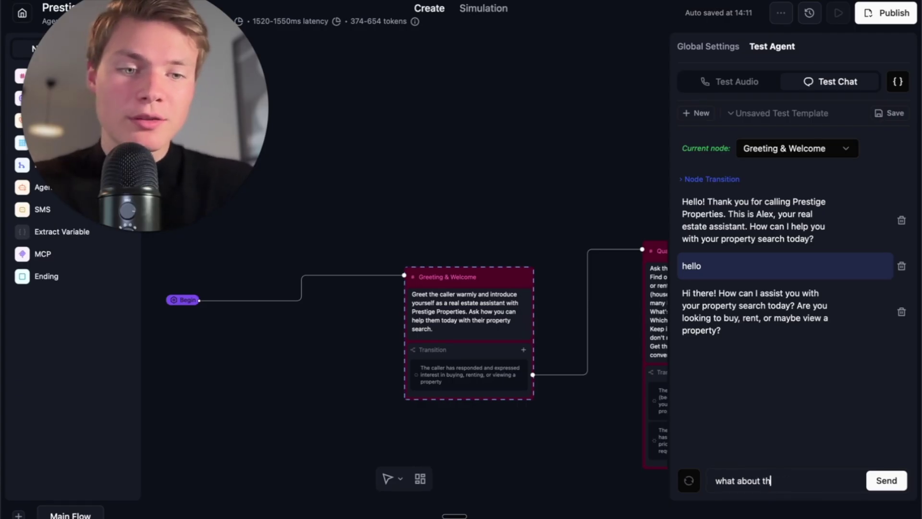
{"action": "type", "text": "what about this p"}
{"action": "type", "text": "ropriety"}
{"action": "key", "text": "Return"}
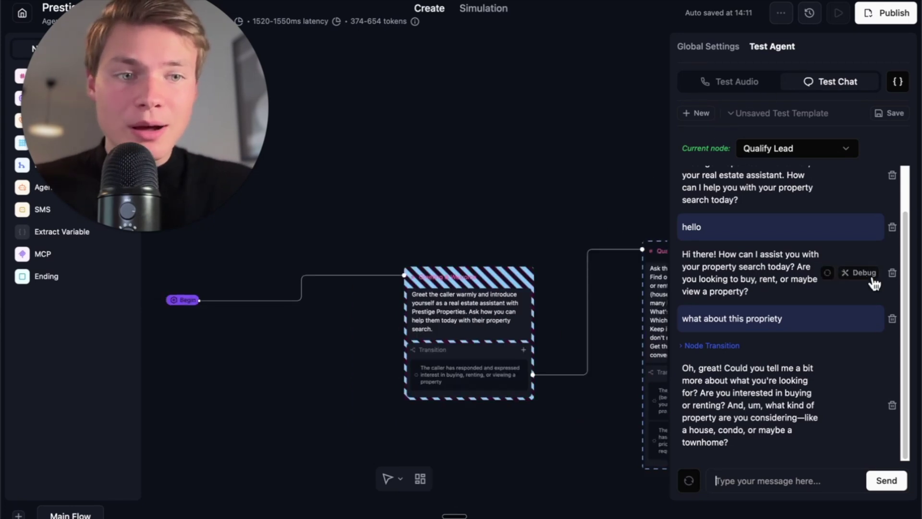
View the debug options for the agent's reply to "hello", close them and look over the flow.
{"action": "left_click", "coordinate": [861, 272]}
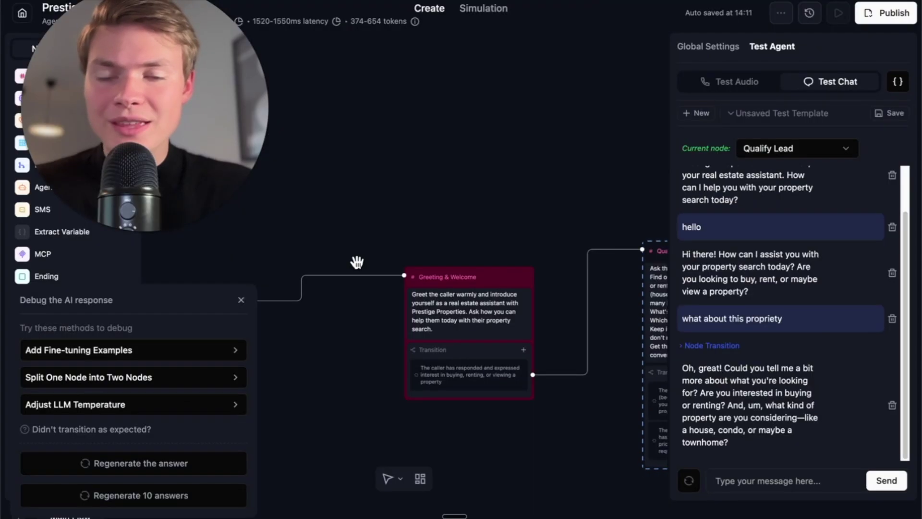
{"action": "left_click", "coordinate": [241, 302]}
{"action": "left_click_drag", "start_coordinate": [341, 338], "coordinate": [249, 330]}
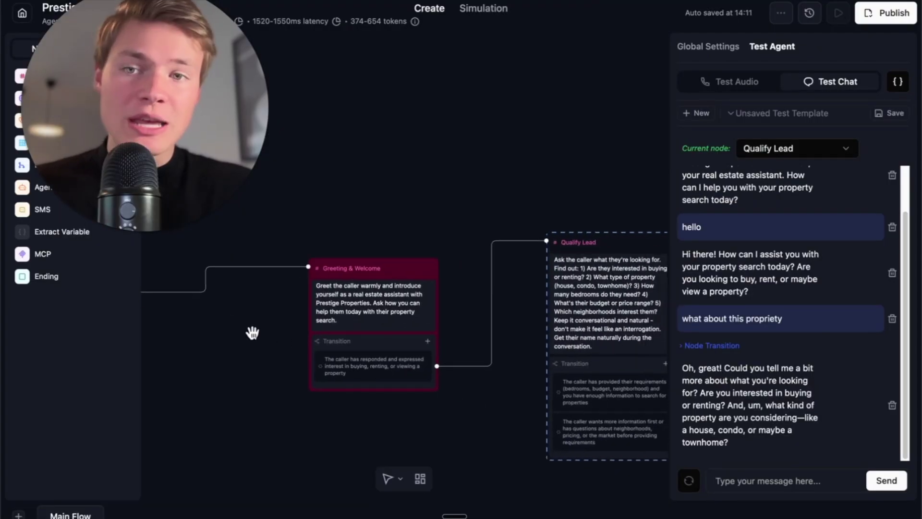
Check the node transition after the property message and open the Qualify Lead node's prompt for editing.
{"action": "mouse_move", "coordinate": [787, 310]}
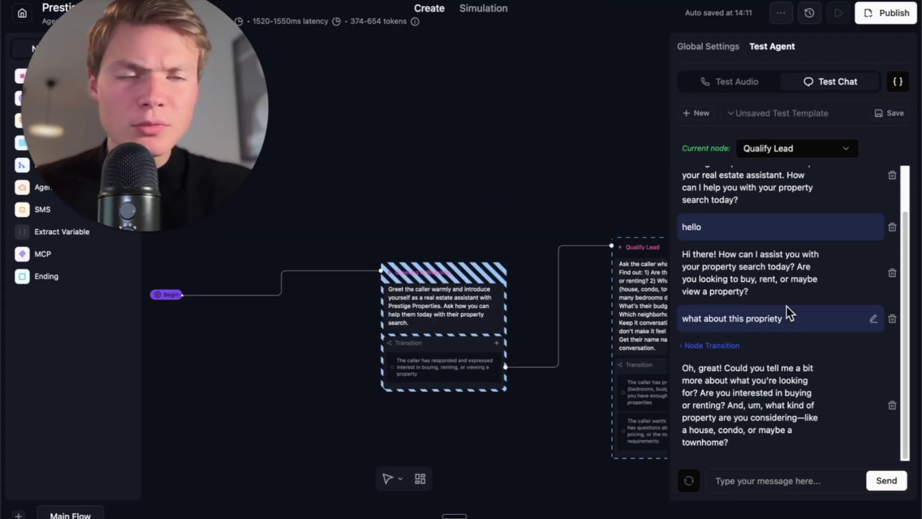
{"action": "left_click", "coordinate": [800, 344]}
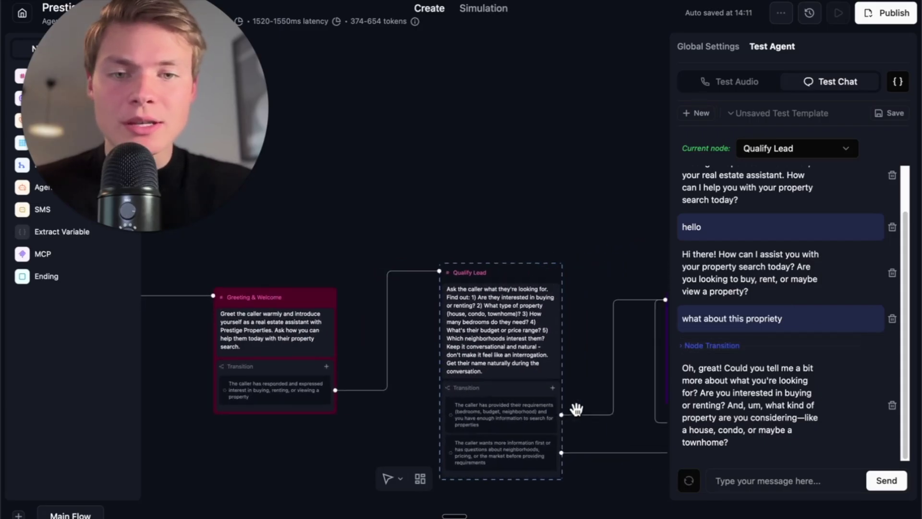
{"action": "left_click", "coordinate": [467, 322]}
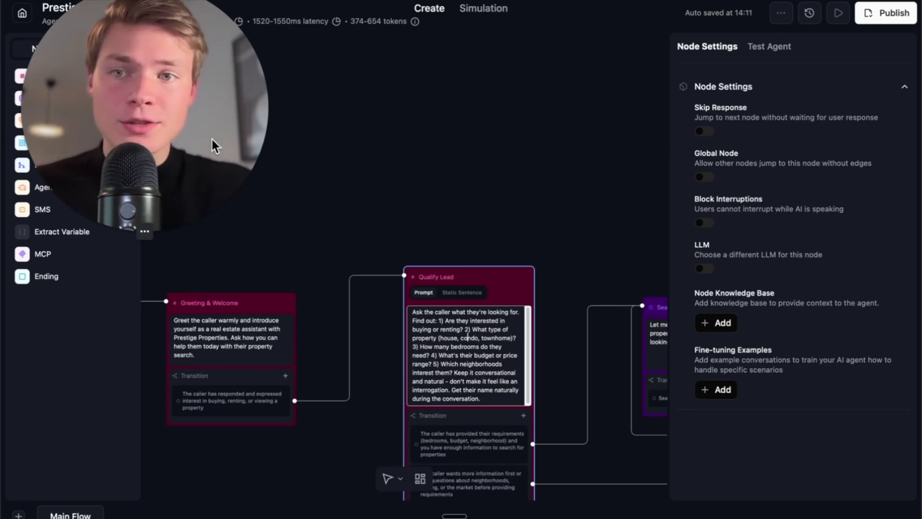
Leave the flow editor and go back to the workspace's call history.
{"action": "left_click", "coordinate": [22, 13]}
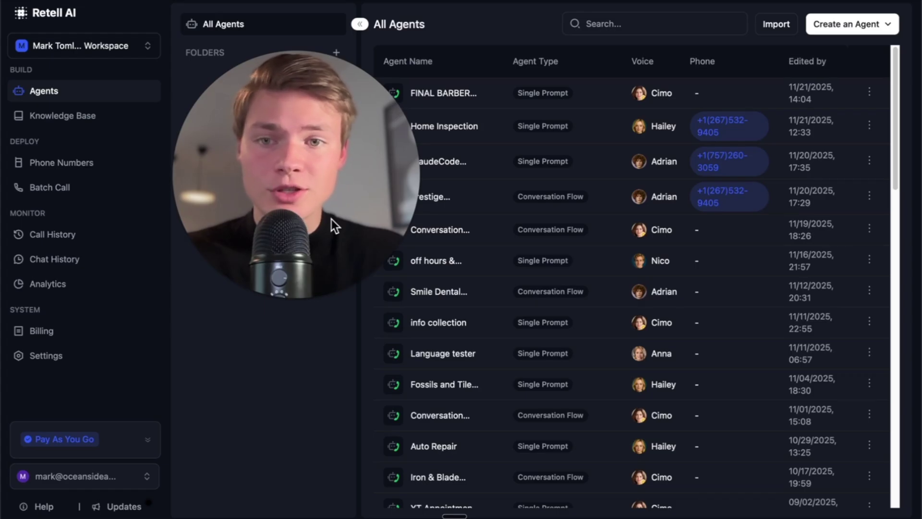
{"action": "left_click", "coordinate": [67, 258]}
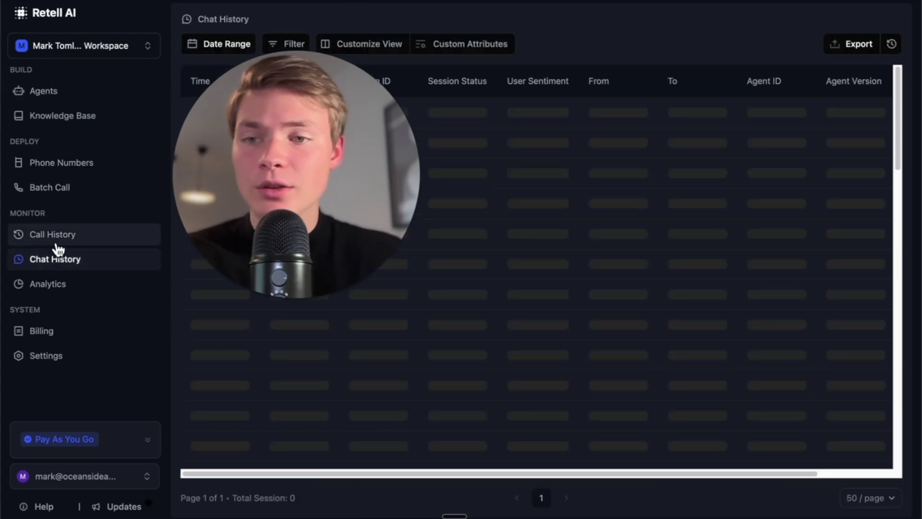
{"action": "left_click", "coordinate": [60, 237]}
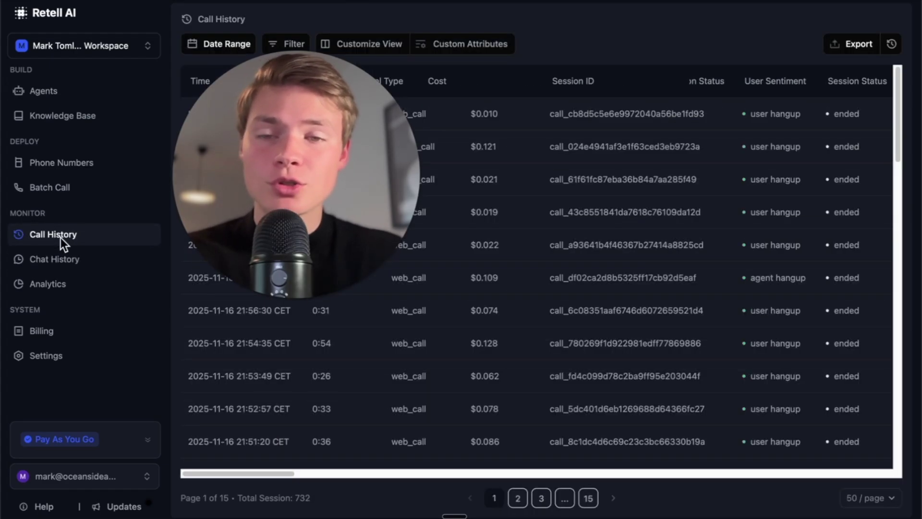